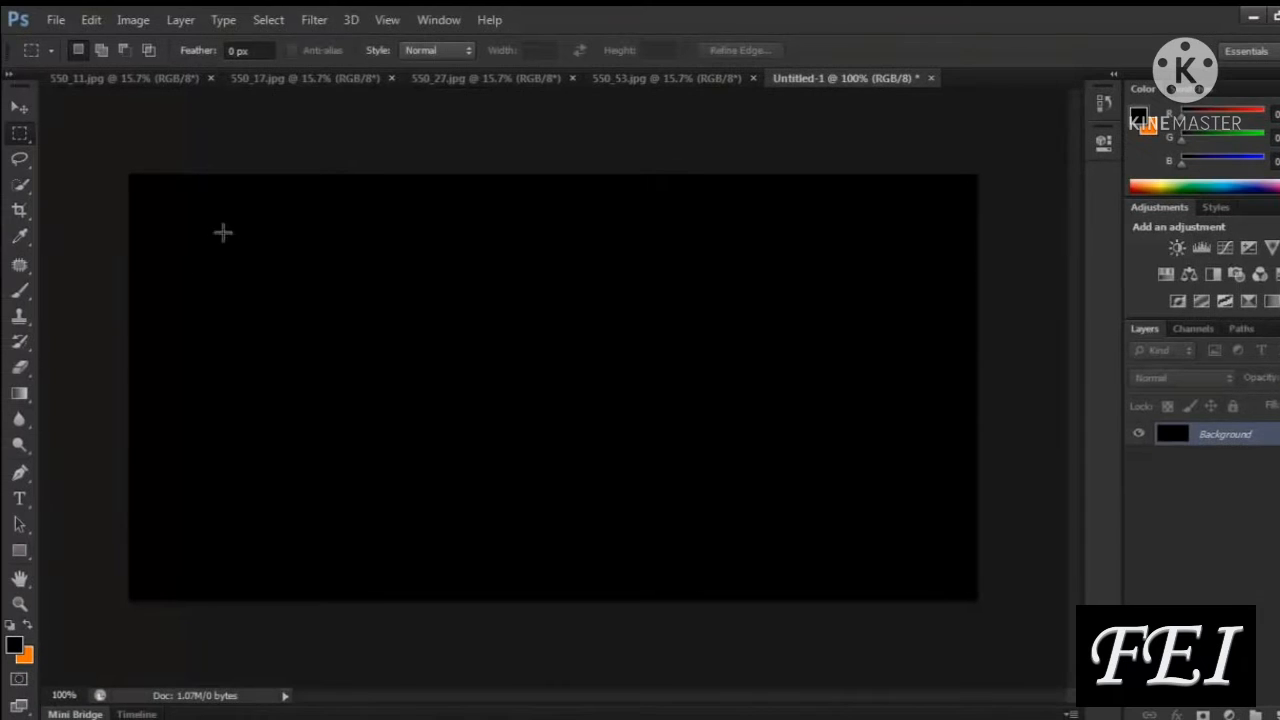
Draw several trial rectangular selections across the black canvas, deselecting each one
{"action": "left_click_drag", "start_coordinate": [295, 261], "coordinate": [890, 533]}
{"action": "left_click", "coordinate": [396, 420]}
{"action": "left_click_drag", "start_coordinate": [155, 198], "coordinate": [751, 480]}
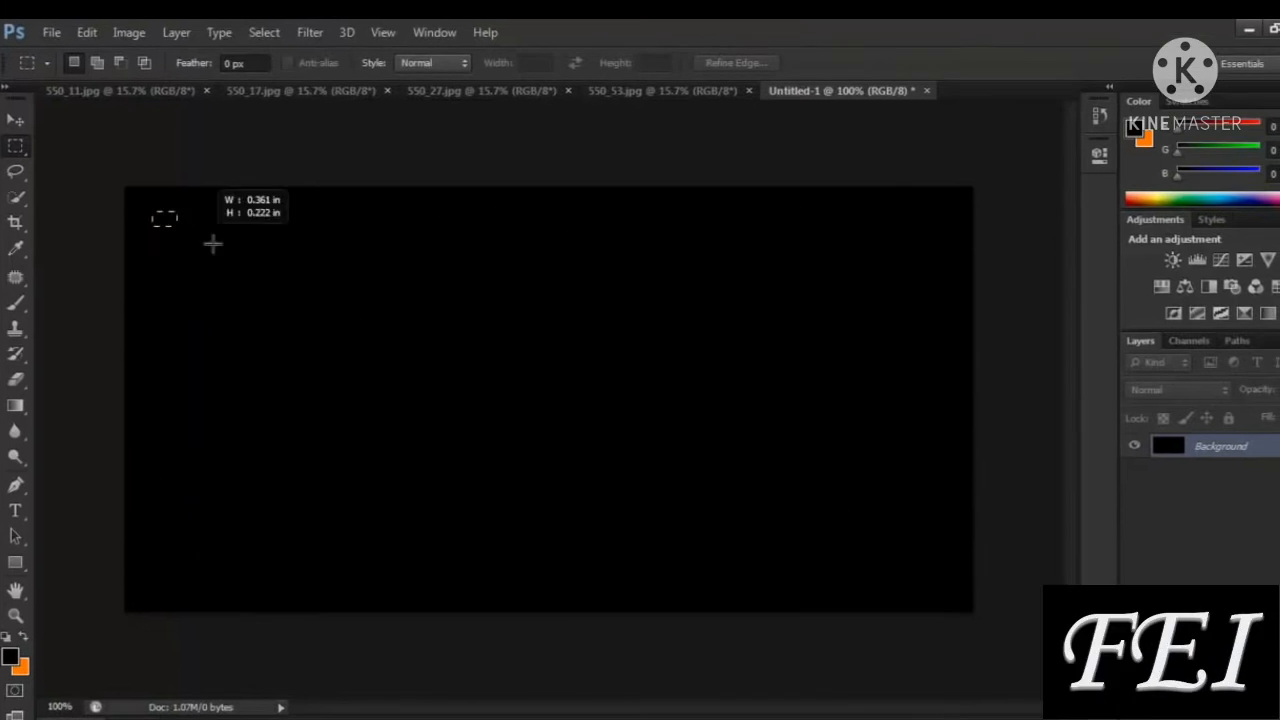
{"action": "left_click_drag", "start_coordinate": [215, 230], "coordinate": [949, 590]}
{"action": "left_click", "coordinate": [709, 435]}
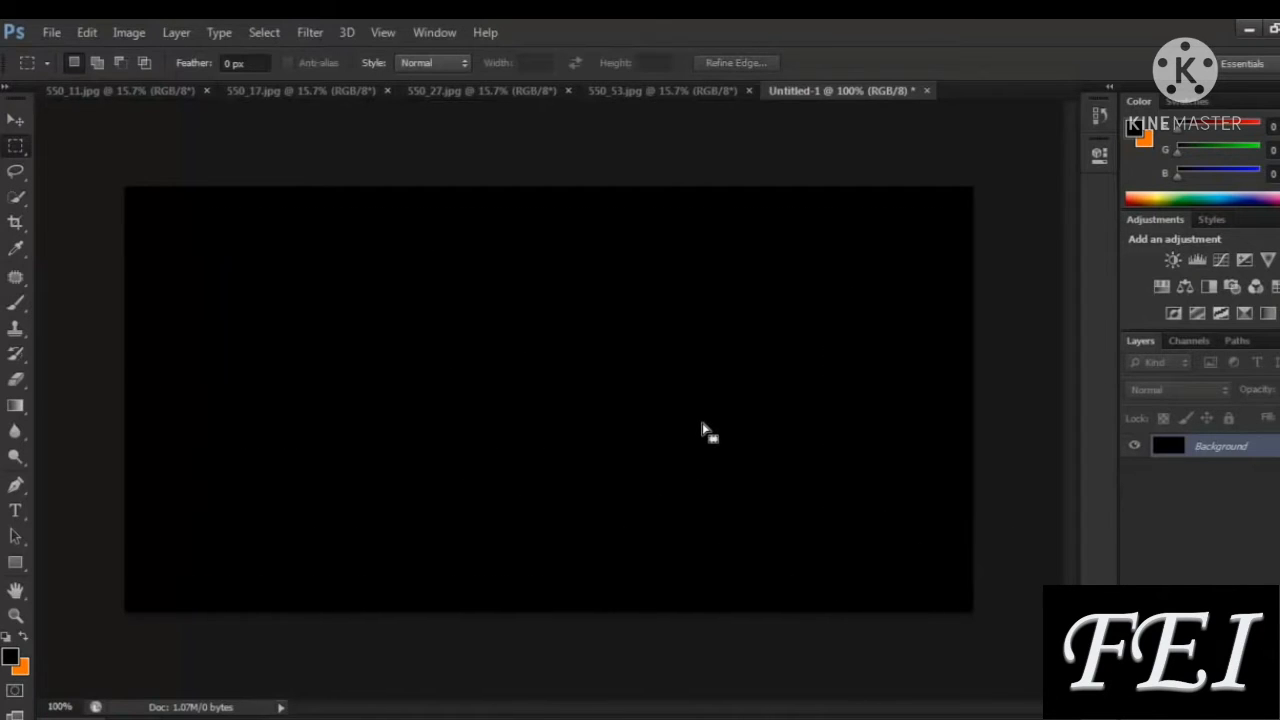
{"action": "left_click_drag", "start_coordinate": [148, 226], "coordinate": [968, 660]}
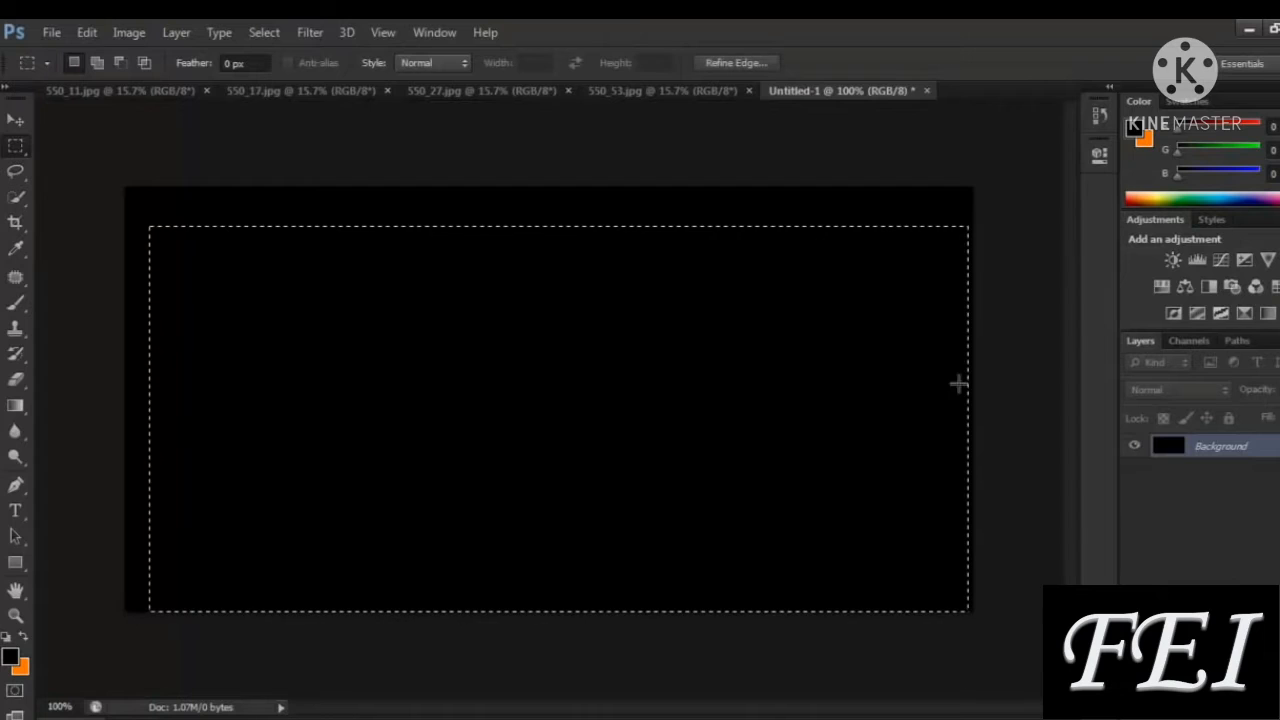
{"action": "left_click", "coordinate": [796, 208]}
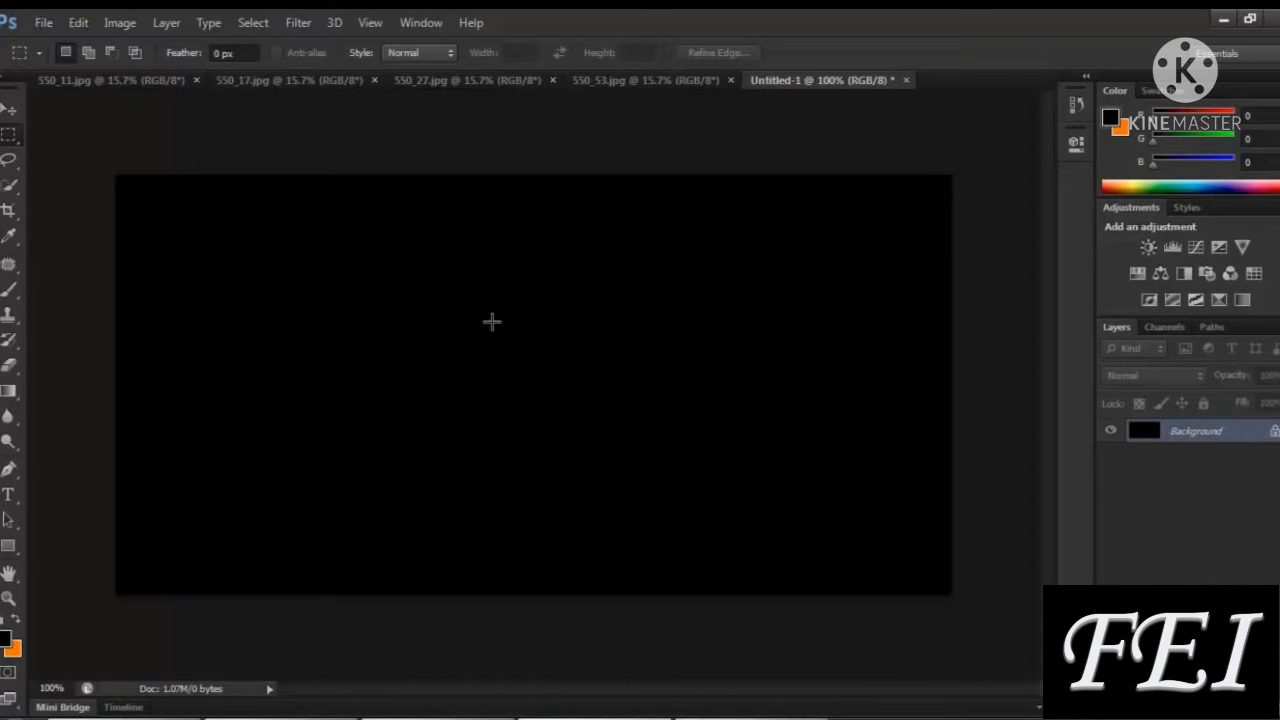
Select a roughly square area left of the black canvas's centre with the Rectangular Marquee Tool
{"action": "left_click_drag", "start_coordinate": [493, 322], "coordinate": [257, 484]}
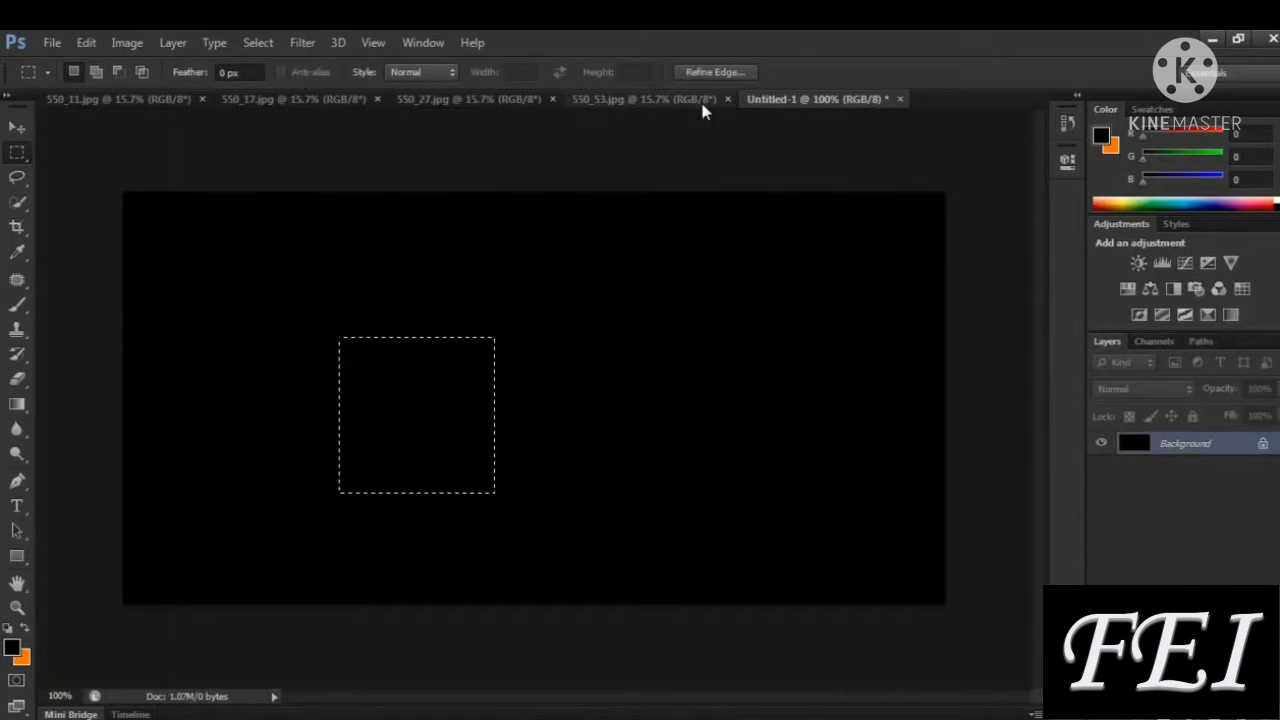
{"action": "right_click", "coordinate": [16, 155]}
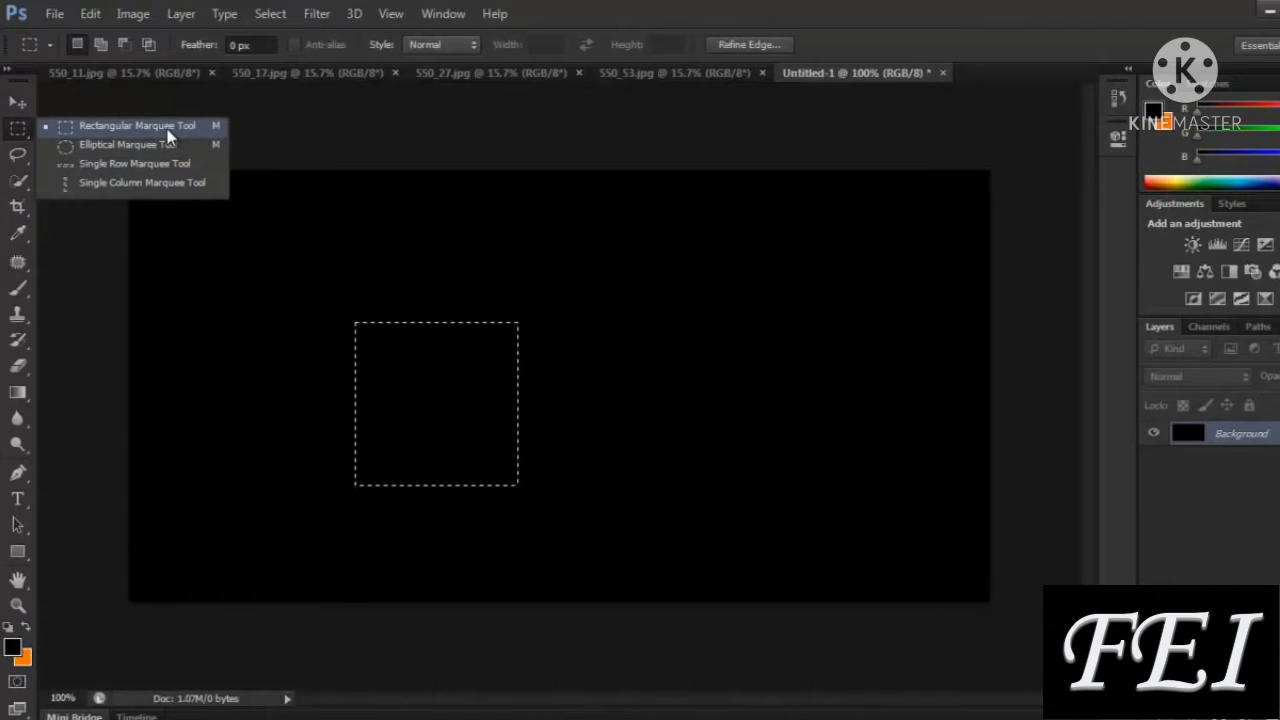
{"action": "left_click", "coordinate": [167, 130]}
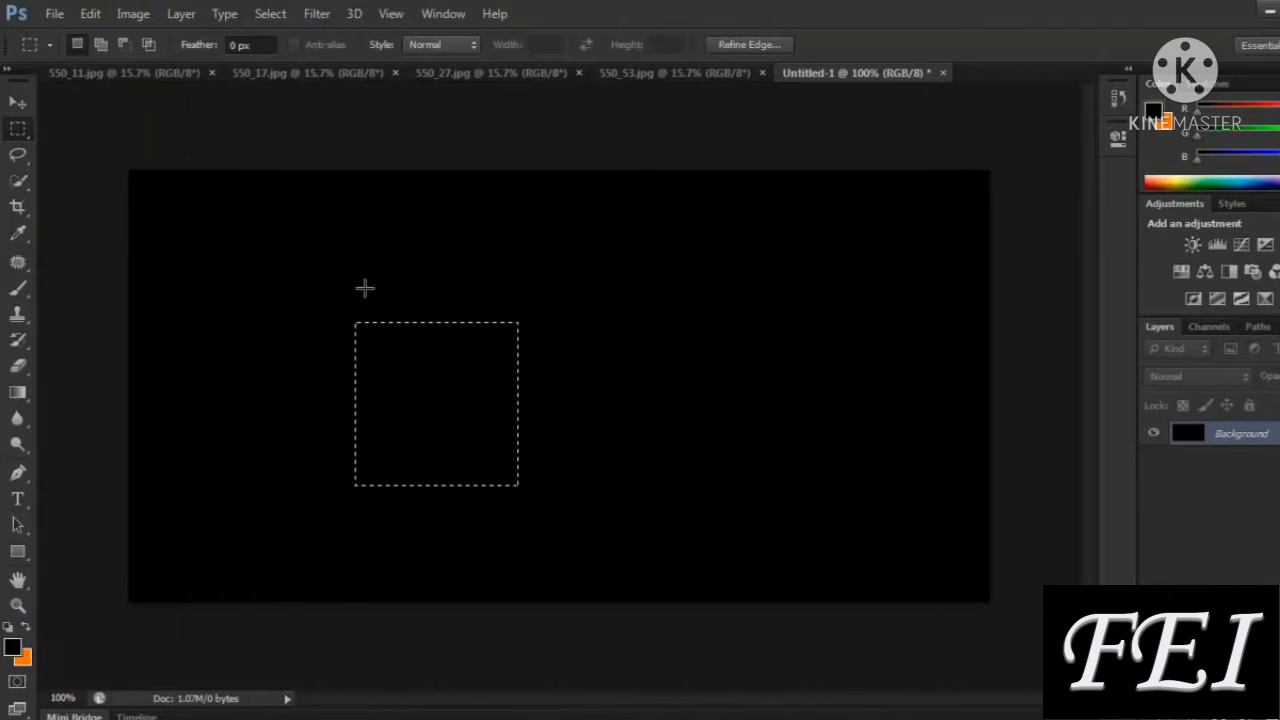
Add two rectangular areas to the square selection, one to its upper right and one overlapping both to join them
{"action": "left_click", "coordinate": [101, 44]}
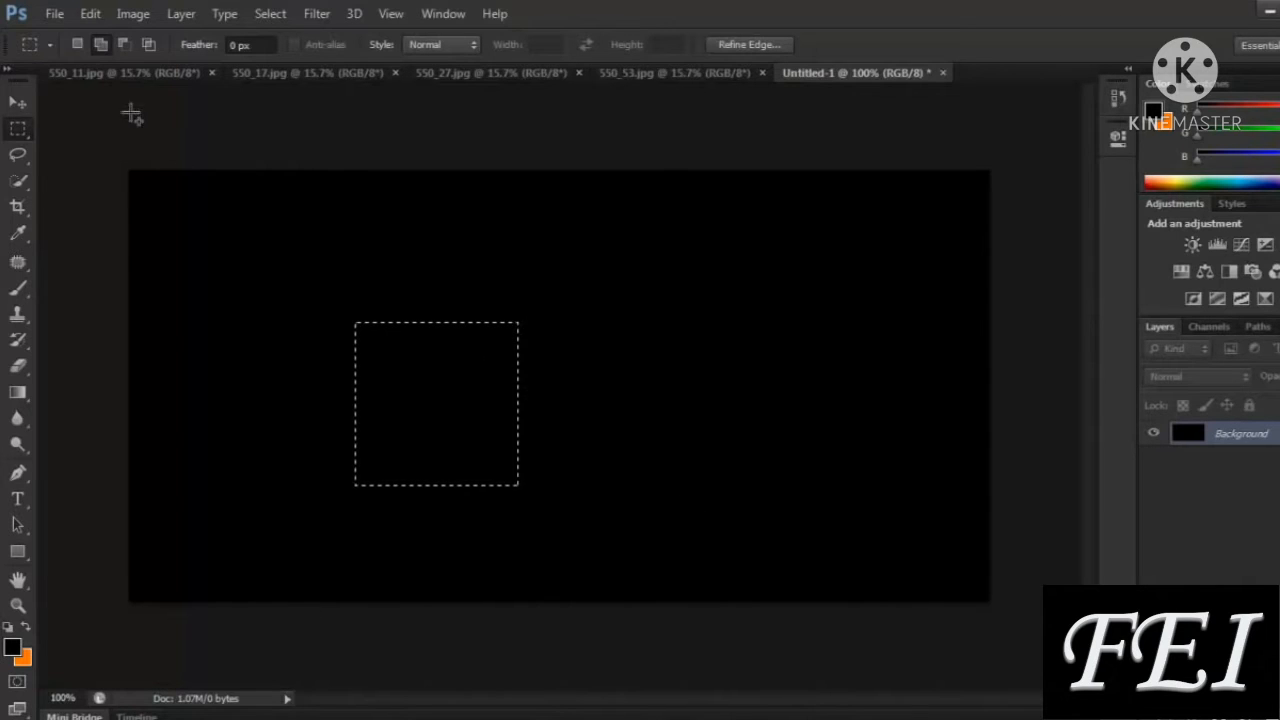
{"action": "left_click", "coordinate": [123, 44]}
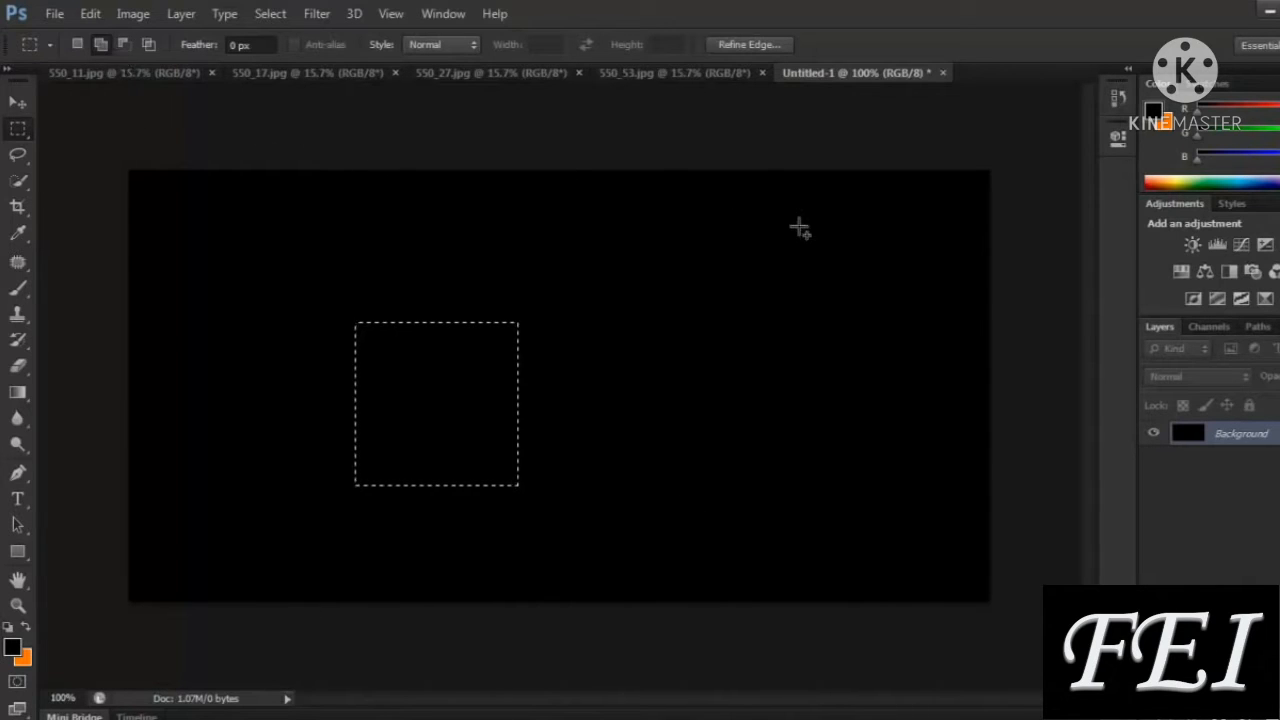
{"action": "left_click_drag", "start_coordinate": [799, 227], "coordinate": [606, 396]}
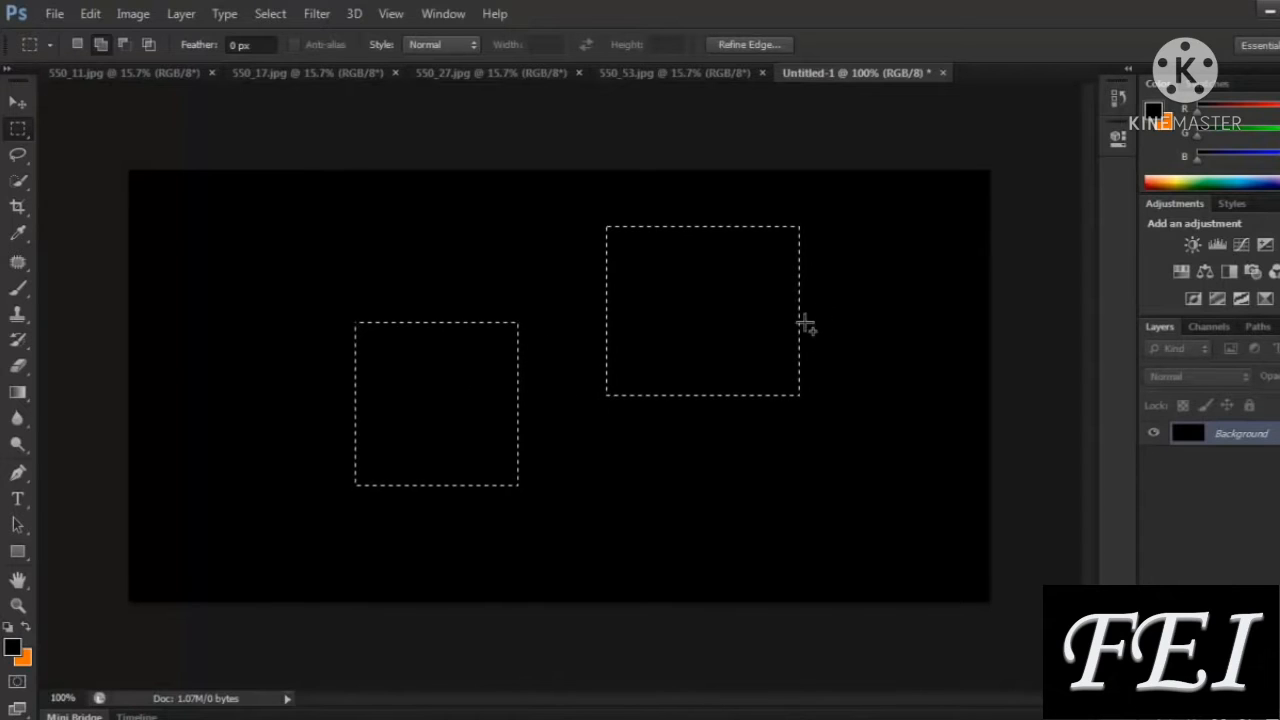
{"action": "left_click_drag", "start_coordinate": [383, 191], "coordinate": [673, 381]}
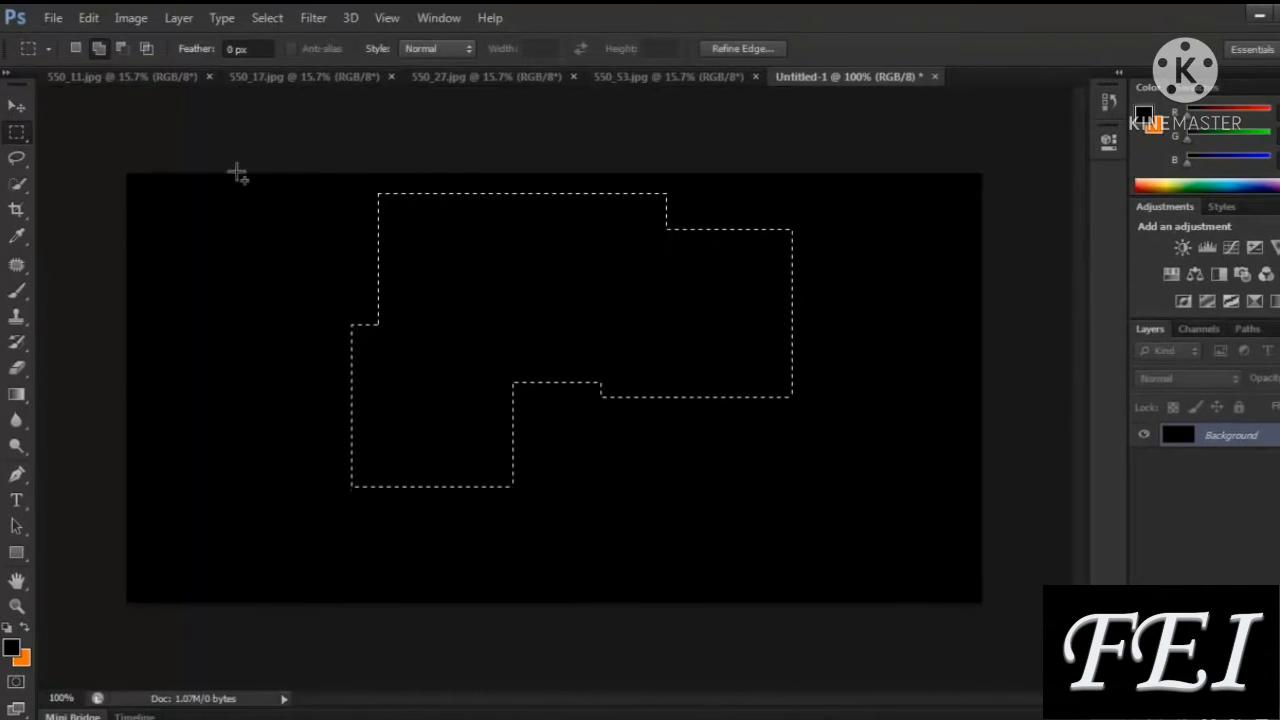
Subtract a rectangle about 1.58 by 2.76 in from the lower-right corner of the combined selection
{"action": "left_click", "coordinate": [121, 49]}
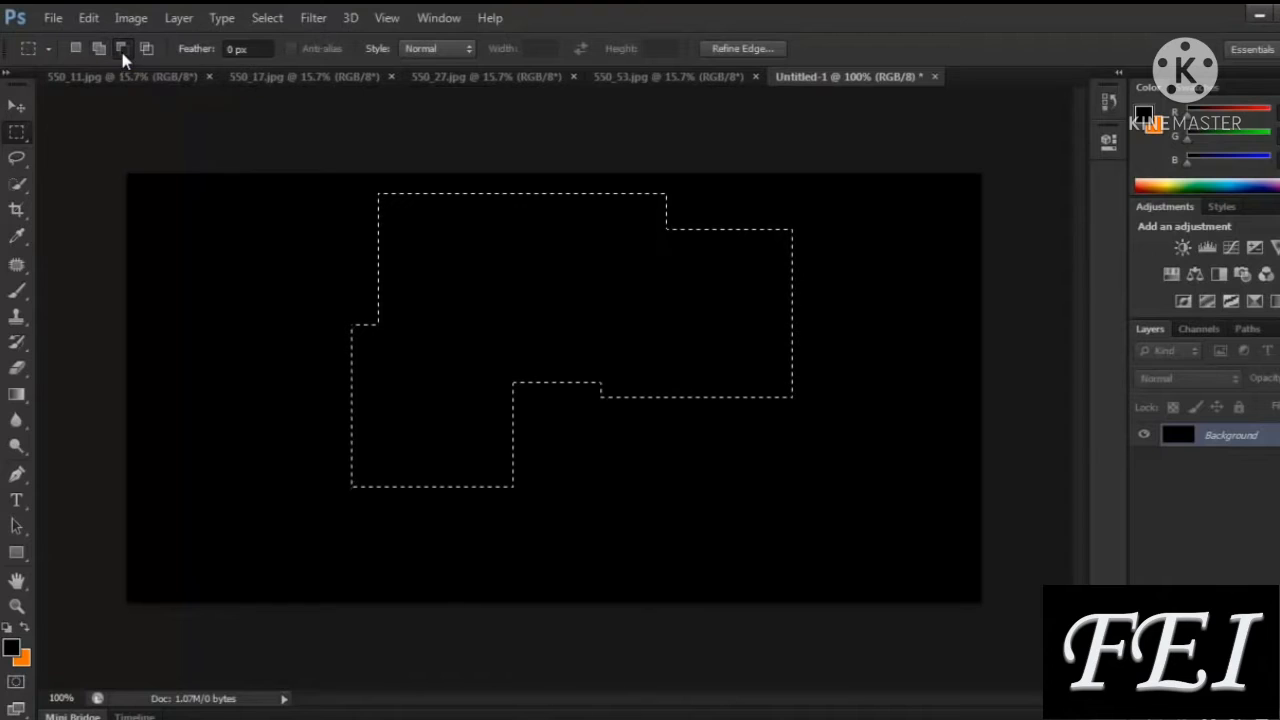
{"action": "left_click_drag", "start_coordinate": [821, 517], "coordinate": [673, 314]}
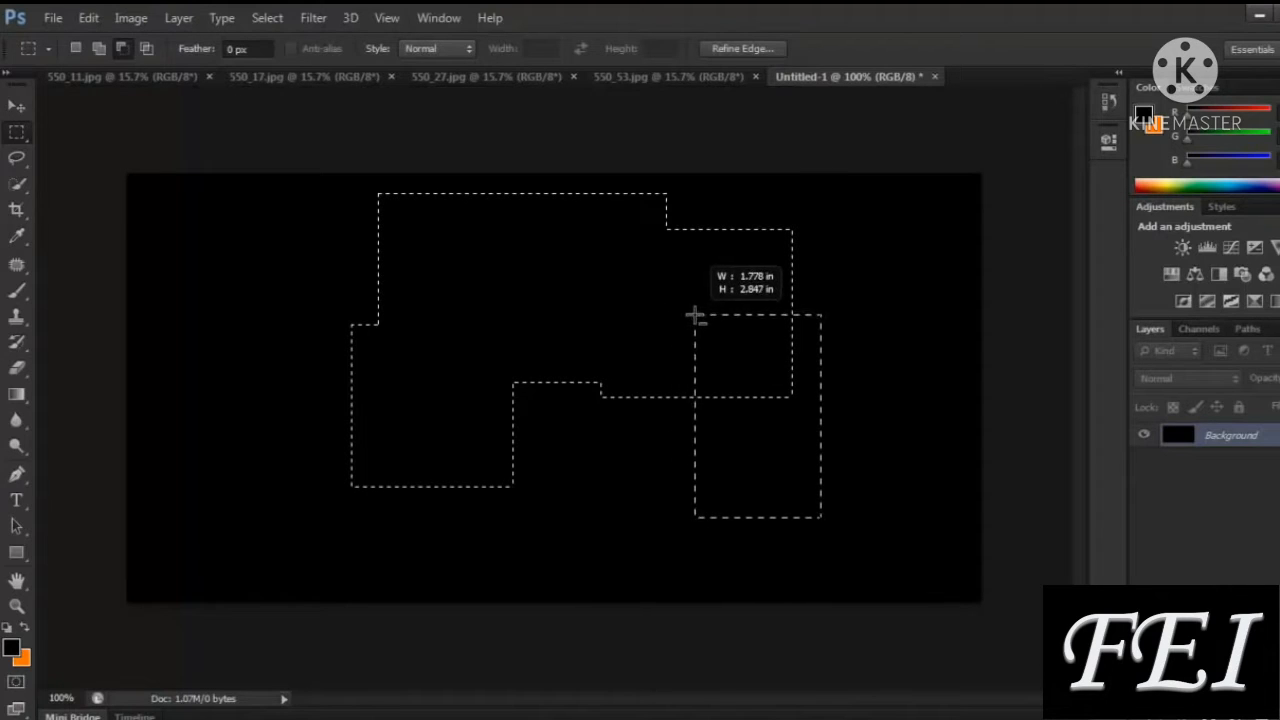
{"action": "left_click_drag", "start_coordinate": [709, 316], "coordinate": [762, 434]}
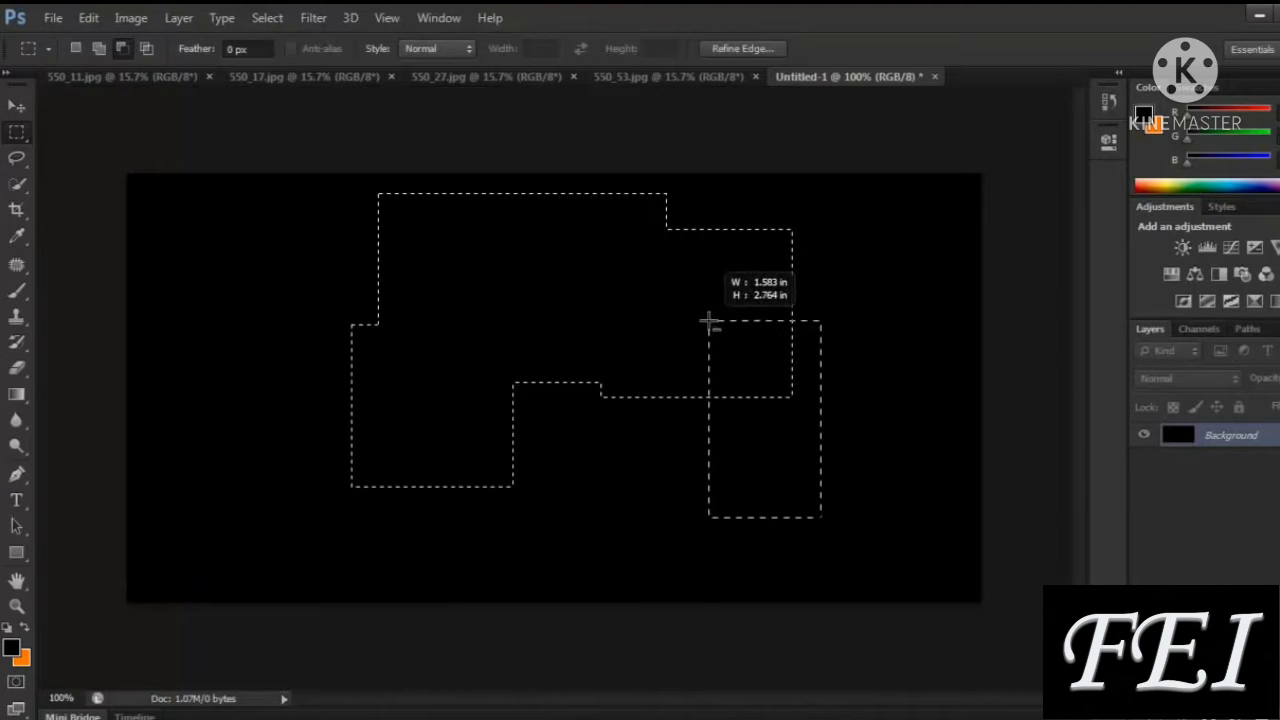
{"action": "left_click_drag", "start_coordinate": [709, 321], "coordinate": [818, 421]}
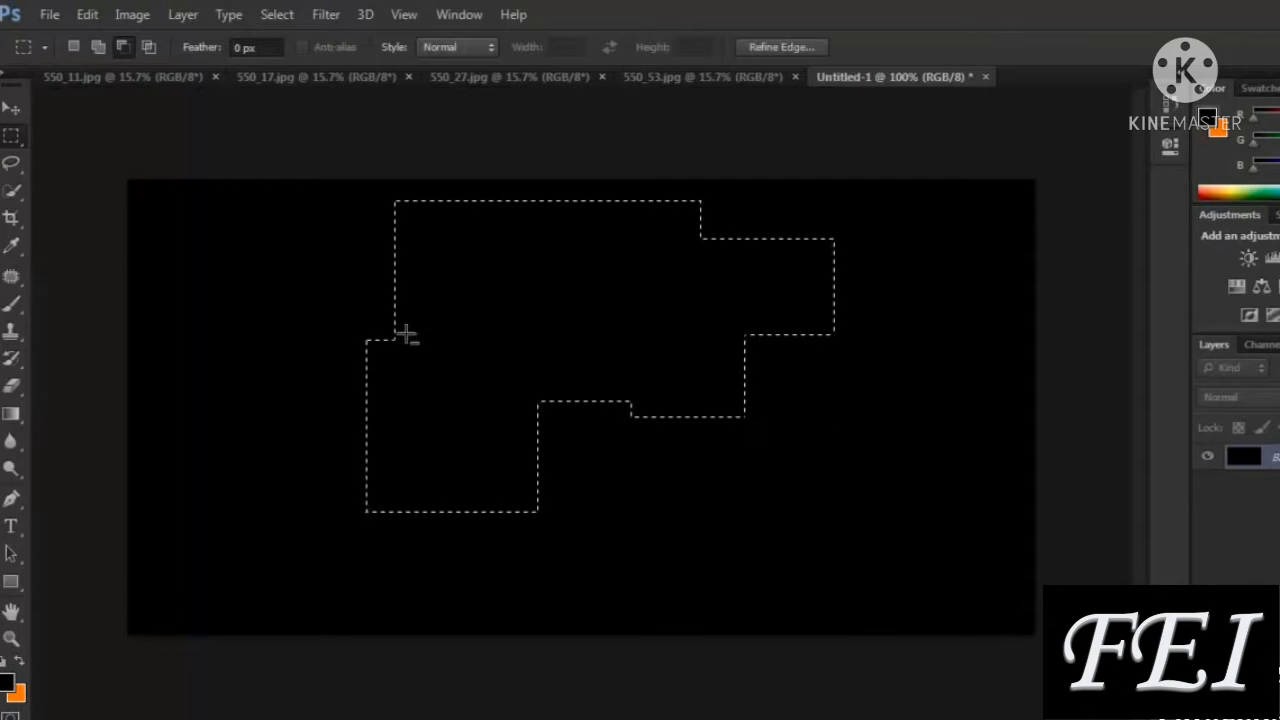
Intersect the stepped selection with a wide rectangle drawn across the middle of the canvas
{"action": "left_click", "coordinate": [148, 47]}
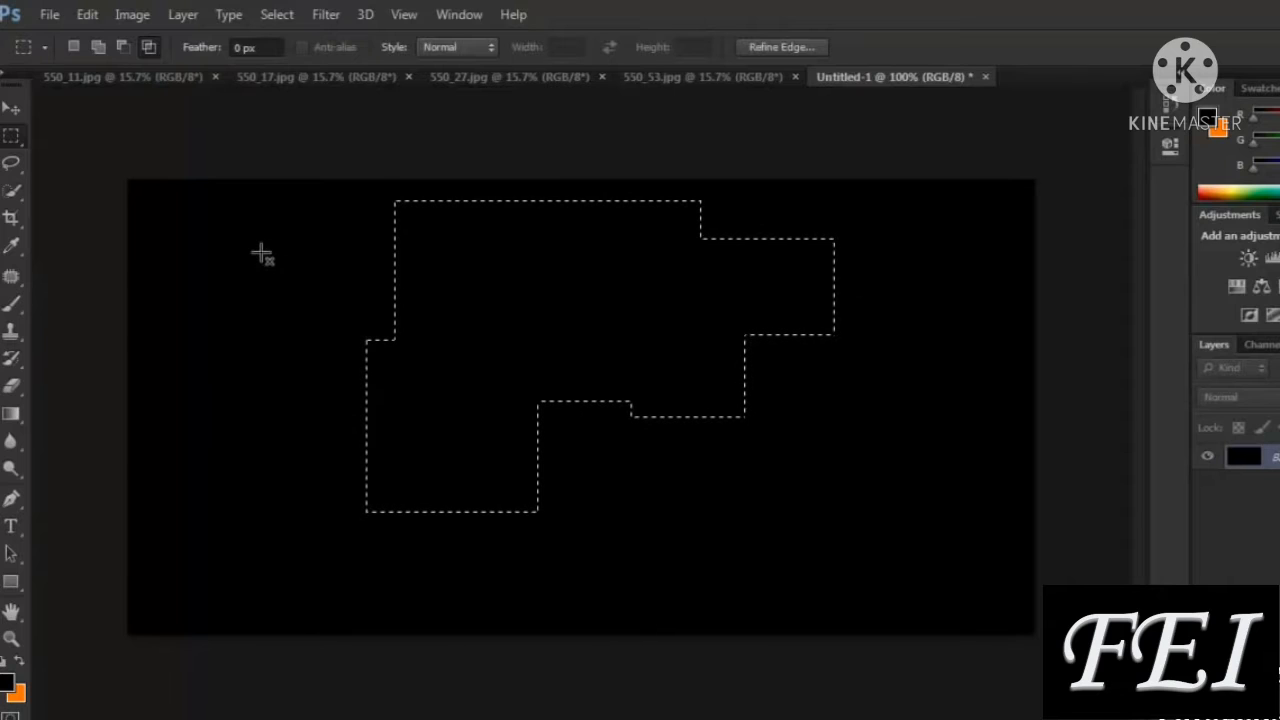
{"action": "left_click_drag", "start_coordinate": [249, 262], "coordinate": [983, 457]}
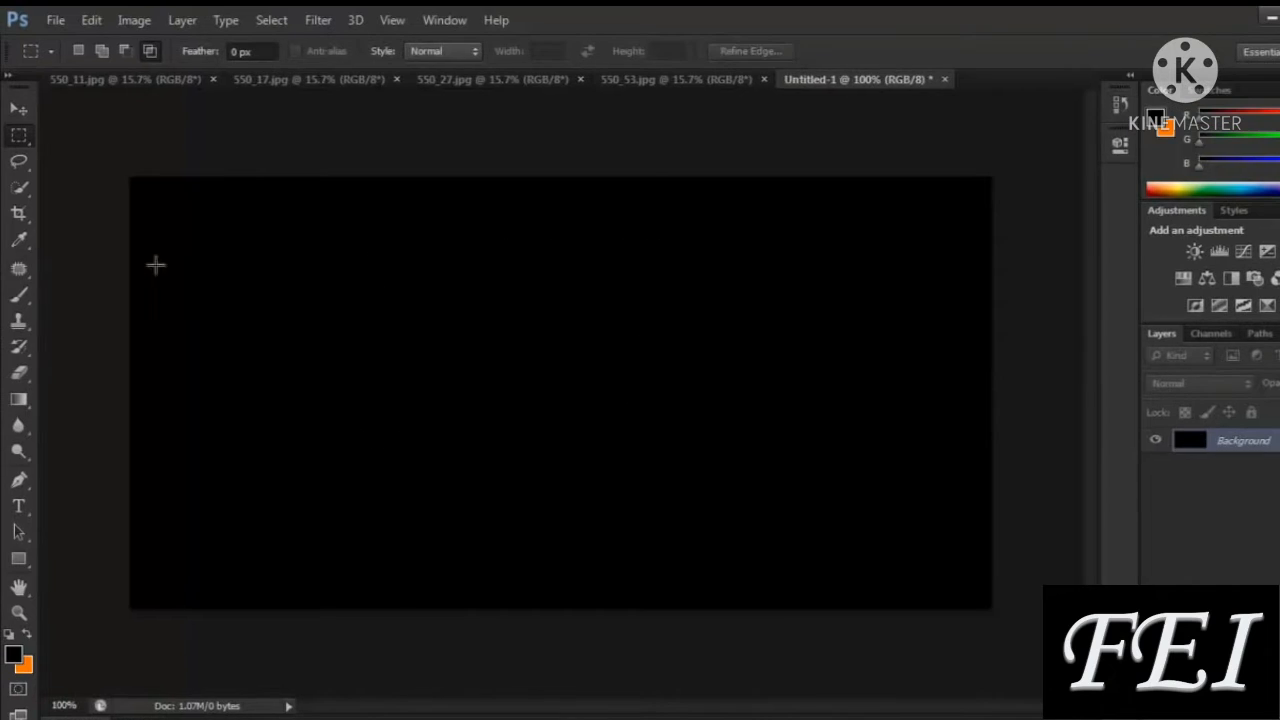
Draw a large circular selection with the Elliptical Marquee Tool, redrawing it in the left half of the canvas
{"action": "right_click", "coordinate": [26, 137]}
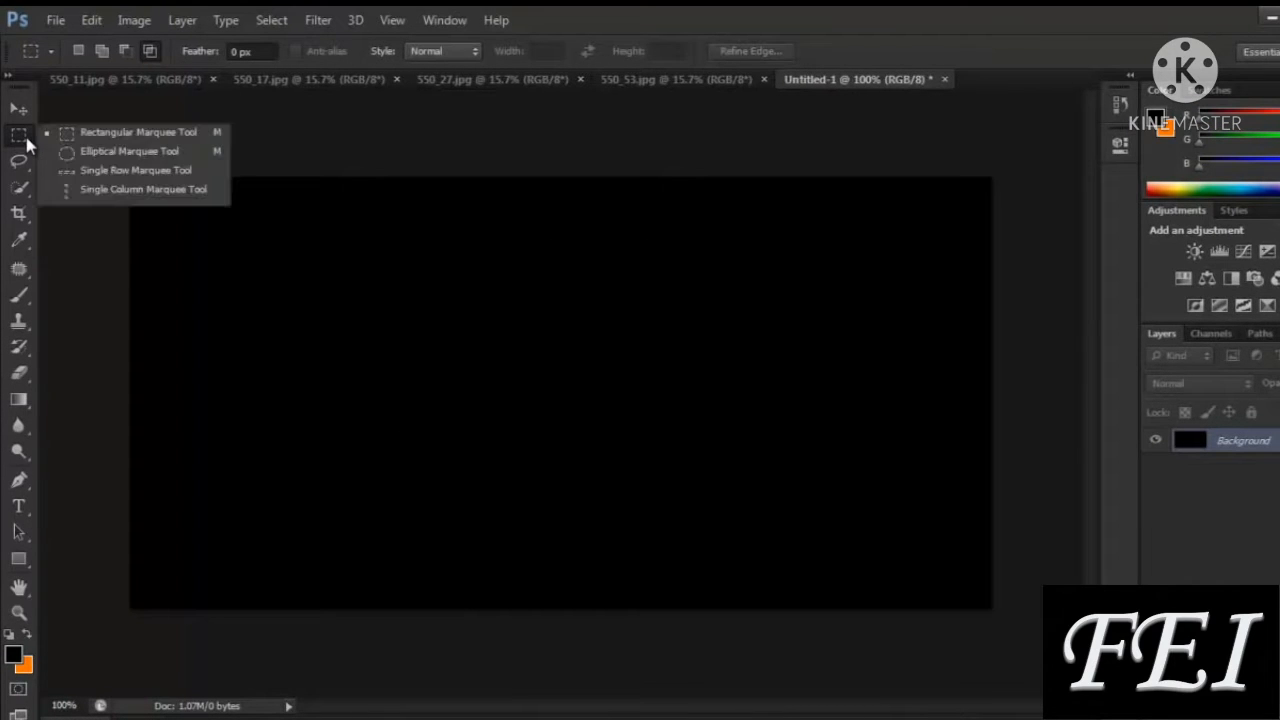
{"action": "left_click", "coordinate": [110, 151]}
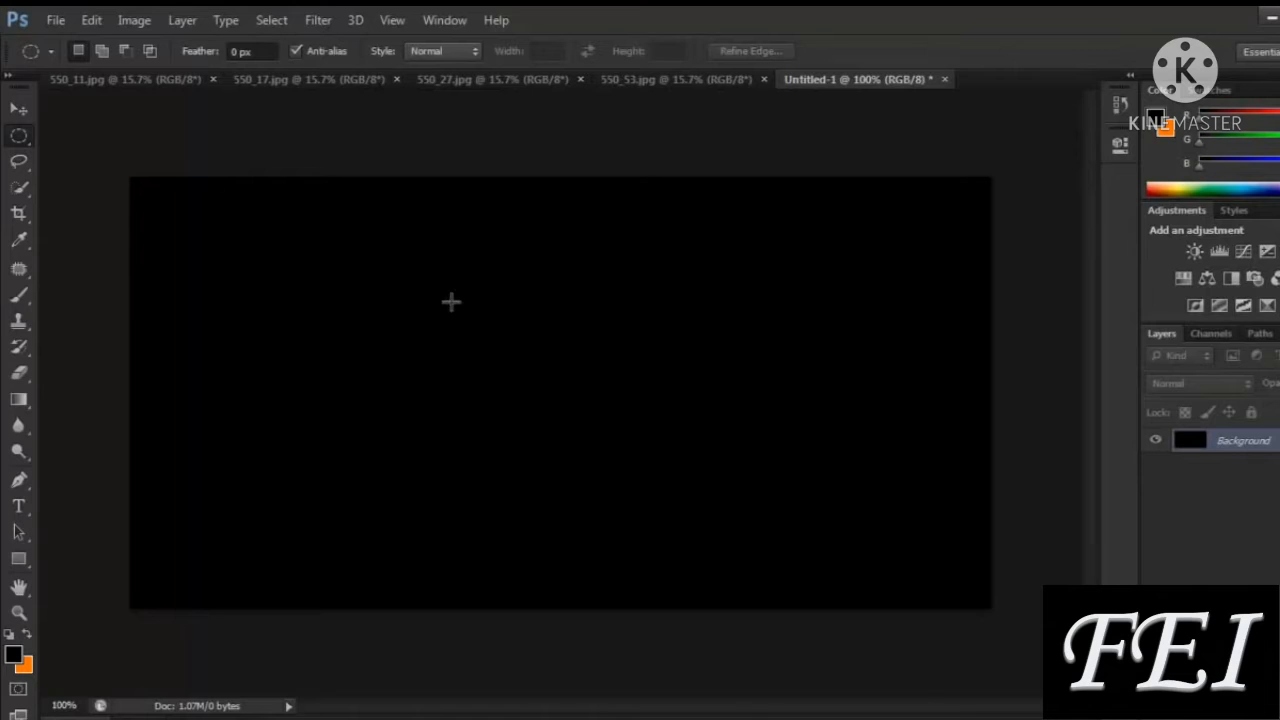
{"action": "left_click_drag", "start_coordinate": [346, 223], "coordinate": [543, 395]}
{"action": "left_click_drag", "start_coordinate": [666, 519], "coordinate": [681, 557]}
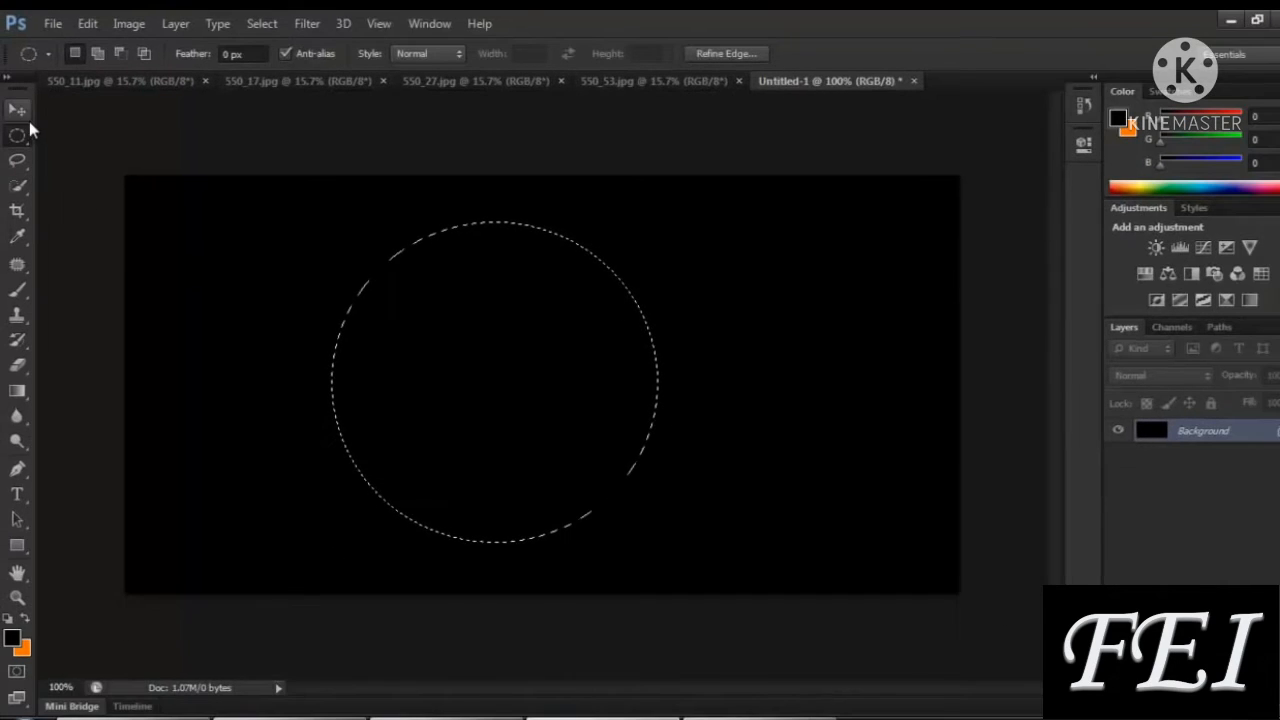
{"action": "left_click_drag", "start_coordinate": [199, 237], "coordinate": [286, 291]}
{"action": "left_click_drag", "start_coordinate": [405, 366], "coordinate": [515, 547]}
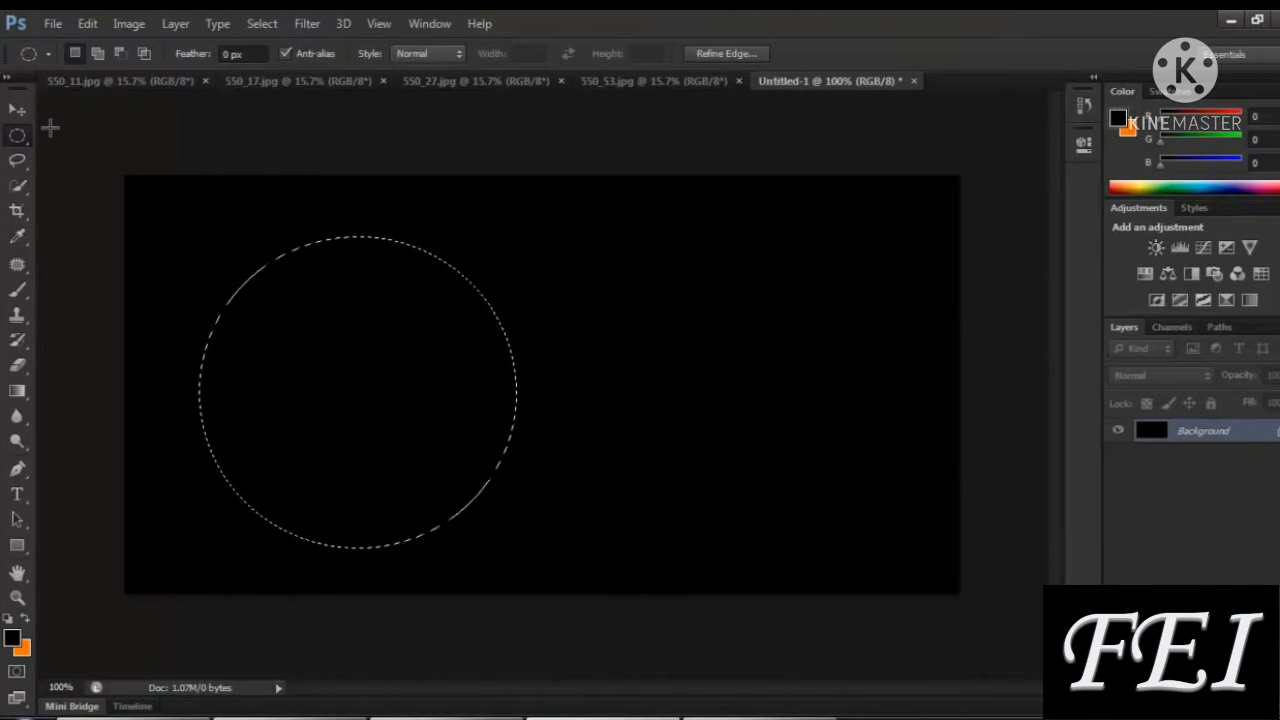
Try shifting the circular selection with the Move tool, and reposition its outline near the canvas centre using the Elliptical Marquee Tool
{"action": "left_click", "coordinate": [18, 110]}
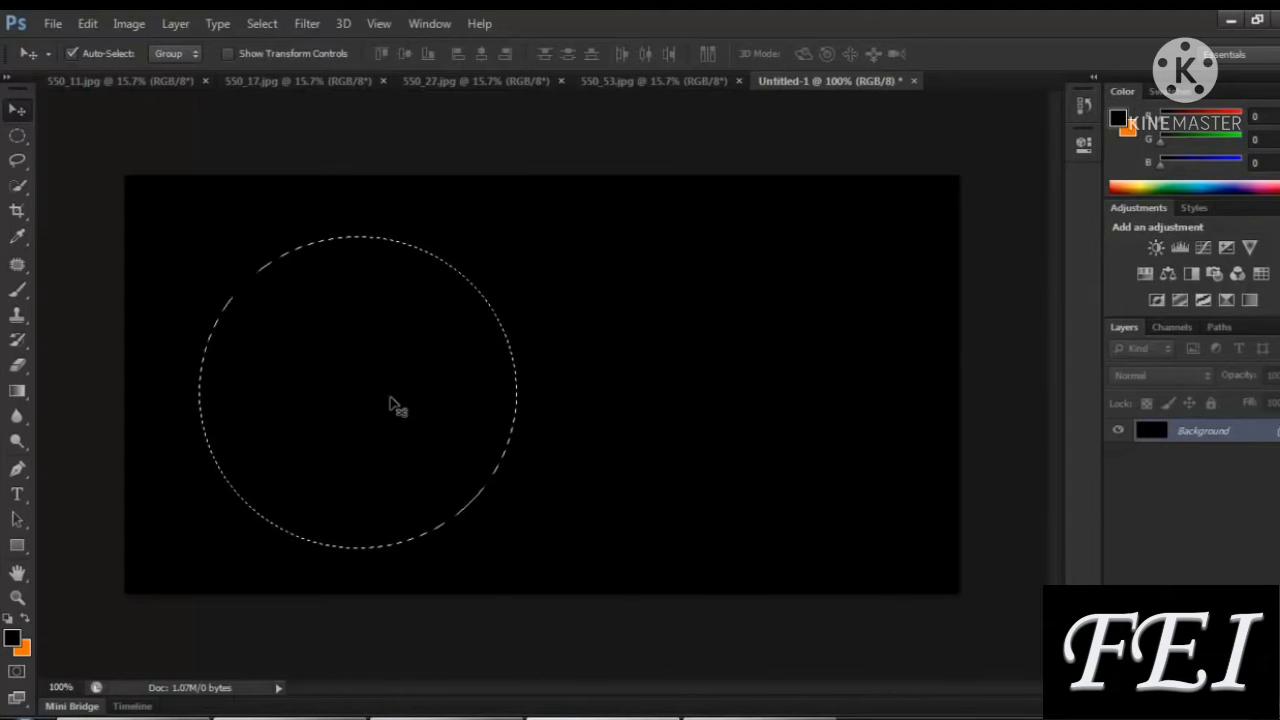
{"action": "left_click_drag", "start_coordinate": [390, 403], "coordinate": [724, 406]}
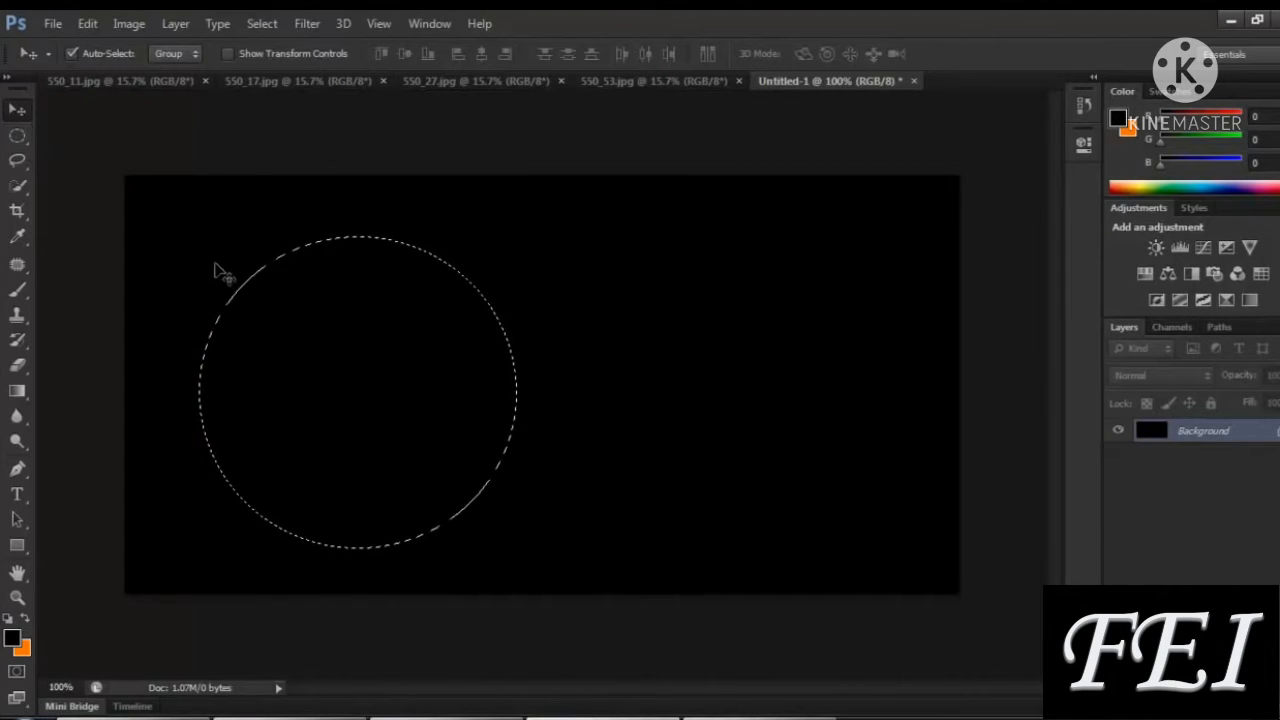
{"action": "left_click", "coordinate": [18, 141]}
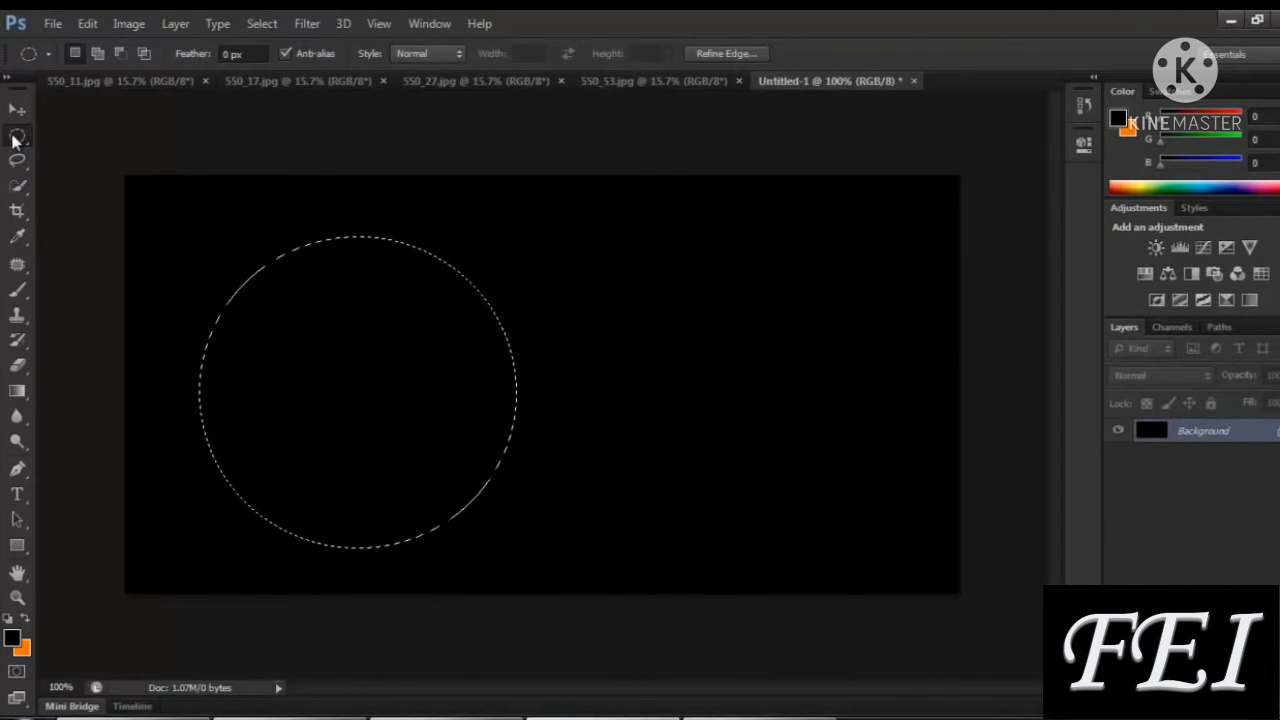
{"action": "left_click_drag", "start_coordinate": [340, 409], "coordinate": [505, 388]}
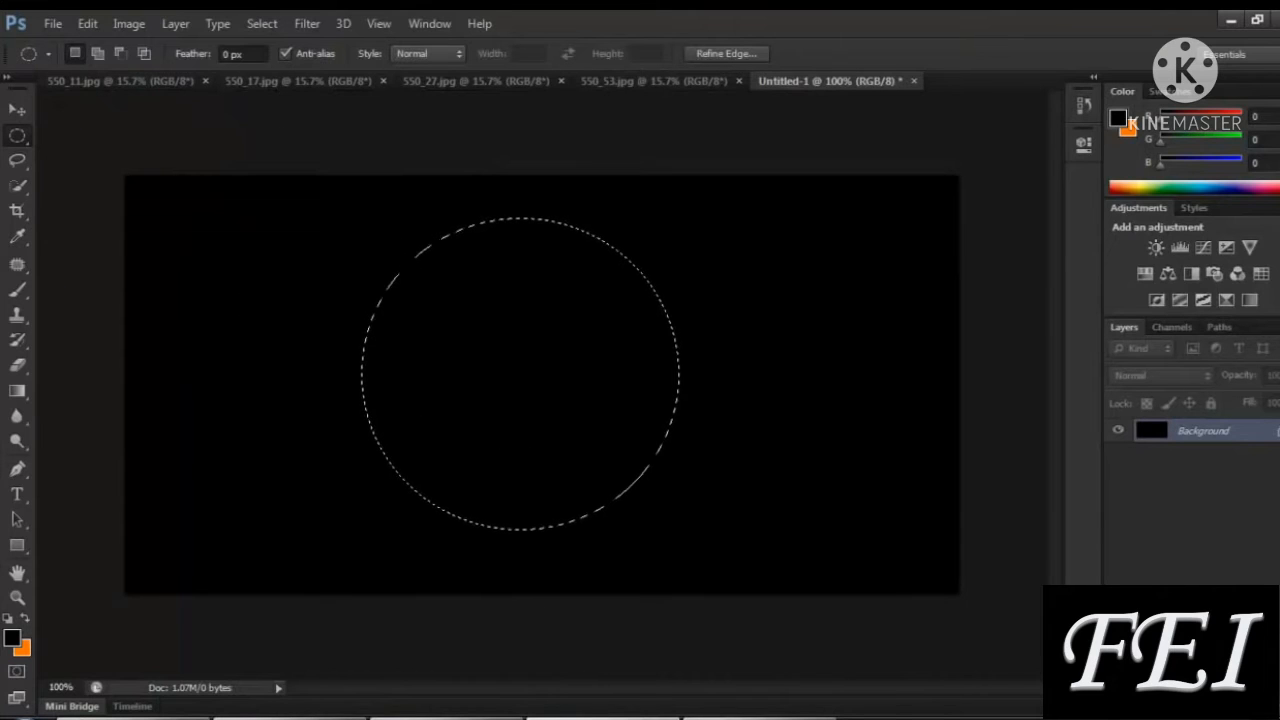
{"action": "right_click", "coordinate": [12, 142]}
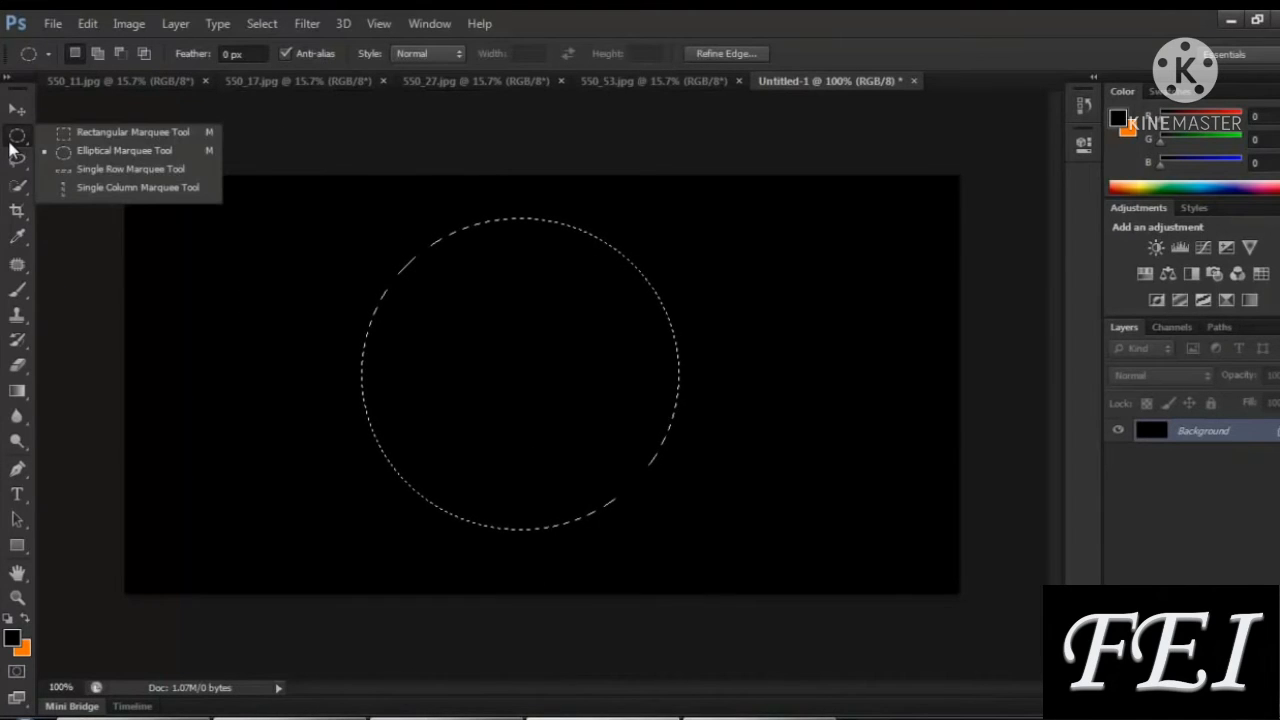
{"action": "left_click", "coordinate": [154, 156]}
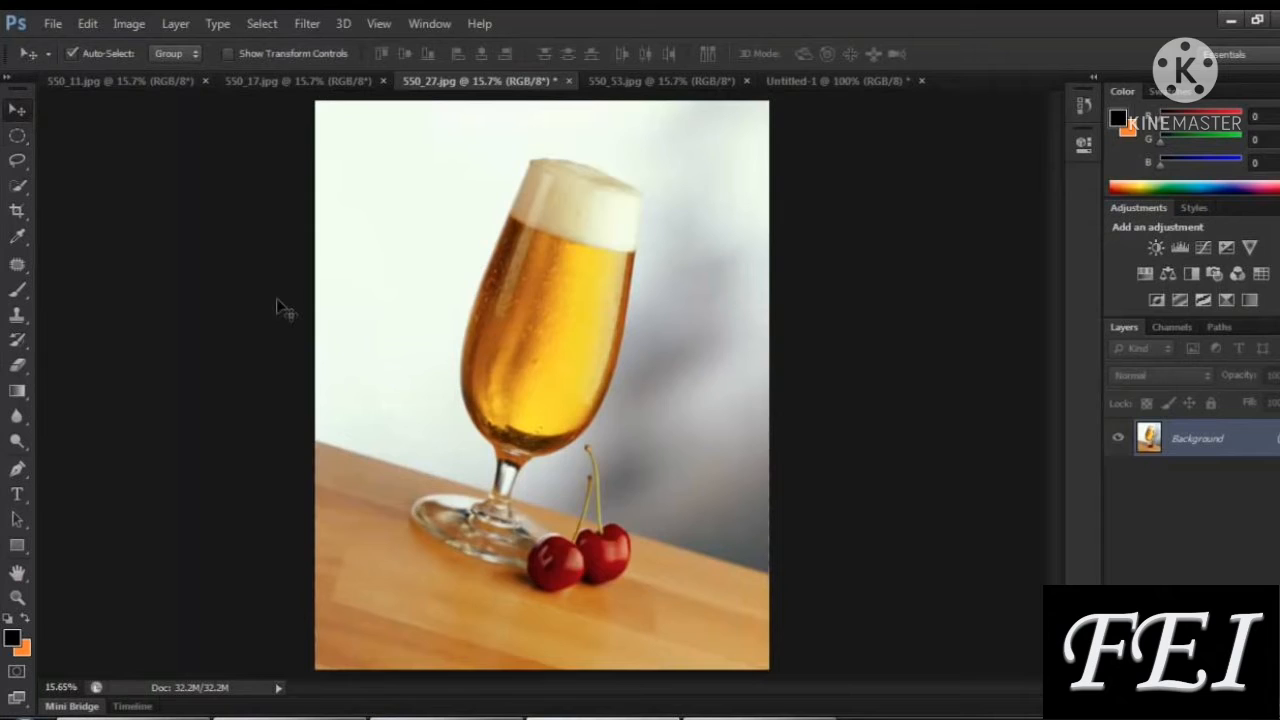
Draw a freehand Lasso selection around the beer glass and cherries in 550_27.jpg and shift its outline slightly up and left
{"action": "left_click", "coordinate": [26, 165]}
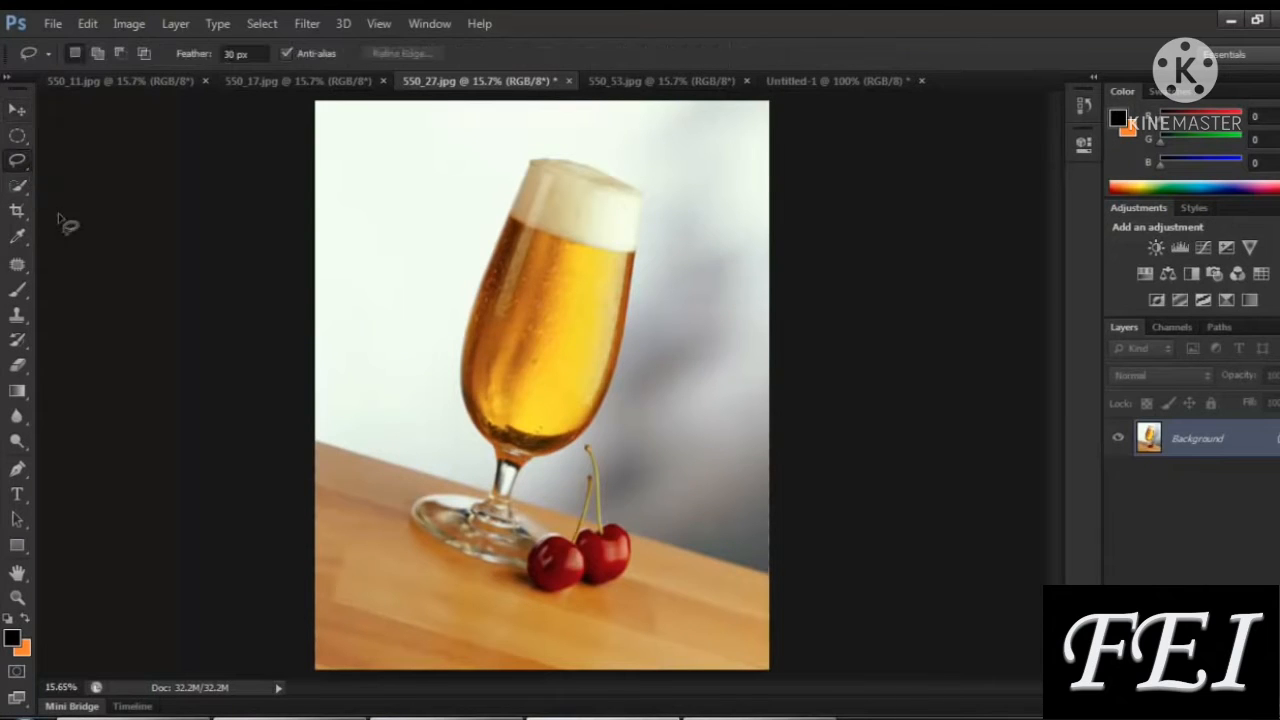
{"action": "right_click", "coordinate": [13, 173]}
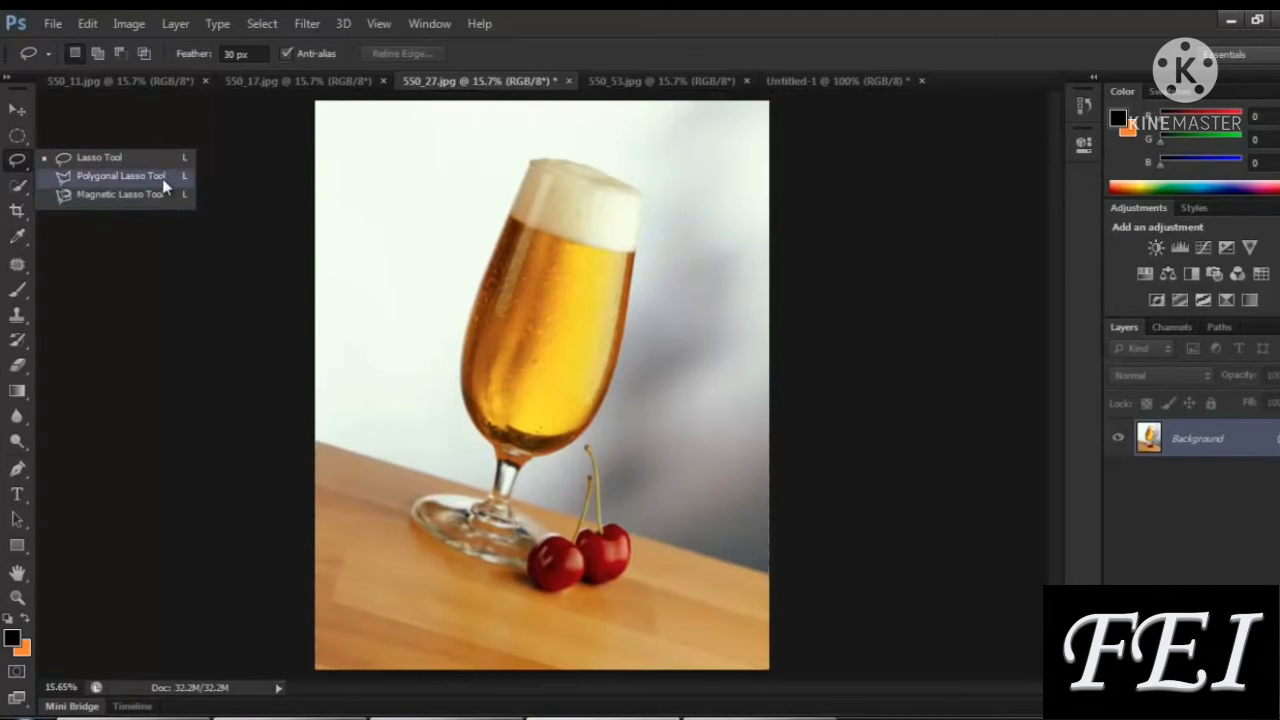
{"action": "left_click", "coordinate": [110, 160]}
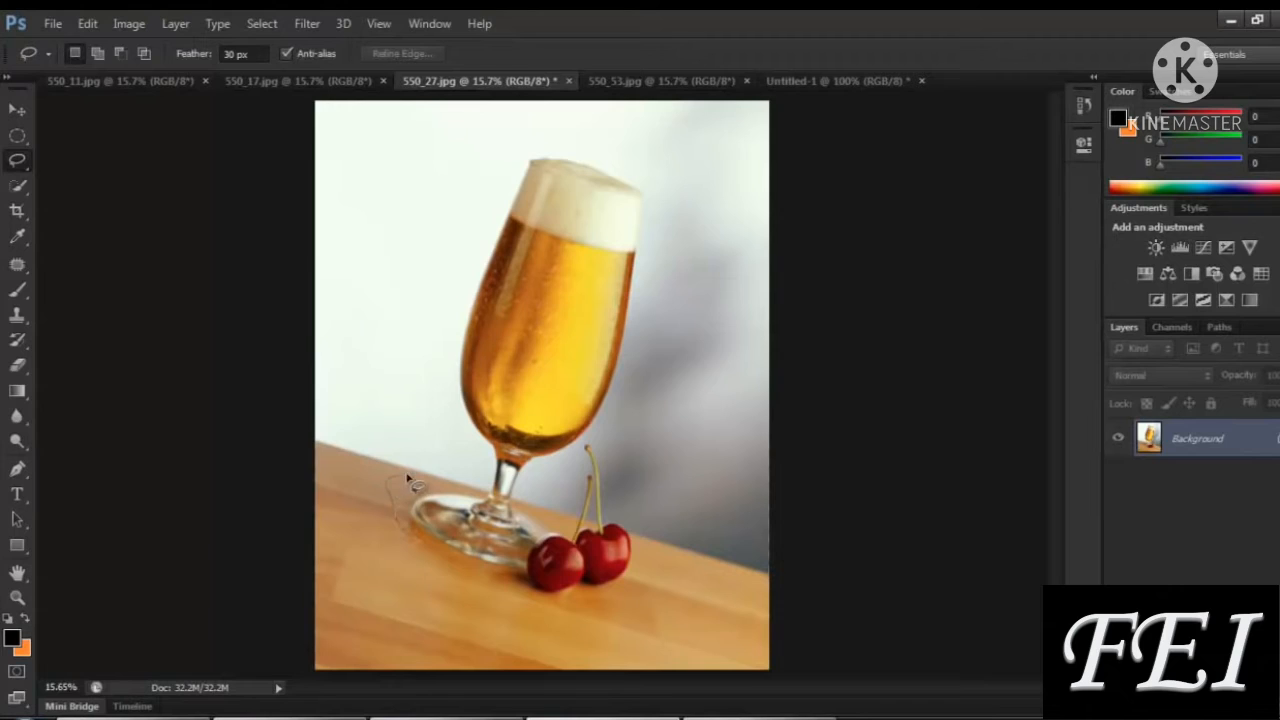
{"action": "mouse_move", "coordinate": [476, 458]}
{"action": "left_mouse_down"}
{"action": "mouse_move", "coordinate": [456, 318]}
{"action": "mouse_move", "coordinate": [494, 185]}
{"action": "mouse_move", "coordinate": [528, 146]}
{"action": "mouse_move", "coordinate": [574, 142]}
{"action": "mouse_move", "coordinate": [642, 168]}
{"action": "mouse_move", "coordinate": [676, 240]}
{"action": "mouse_move", "coordinate": [644, 382]}
{"action": "left_mouse_up"}
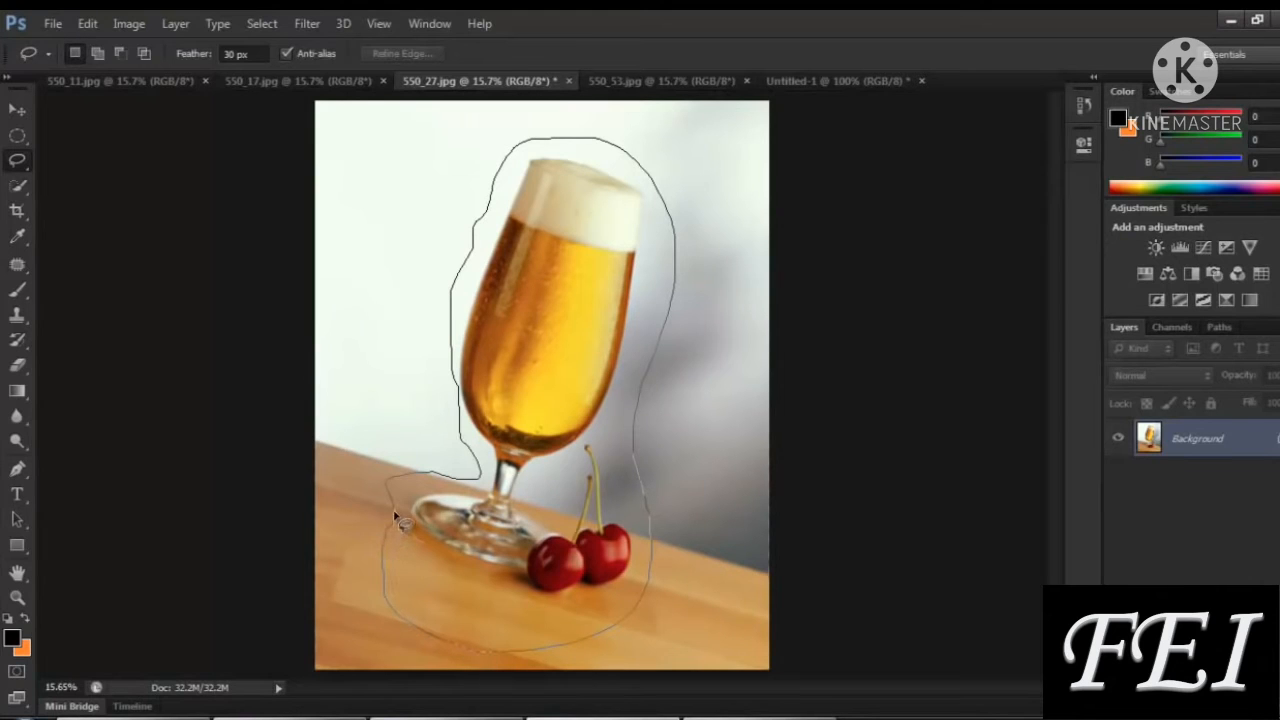
{"action": "left_click_drag", "start_coordinate": [398, 518], "coordinate": [402, 496]}
{"action": "mouse_move", "coordinate": [612, 328]}
{"action": "left_mouse_down"}
{"action": "mouse_move", "coordinate": [501, 306]}
{"action": "mouse_move", "coordinate": [582, 312]}
{"action": "left_mouse_up"}
{"action": "mouse_move", "coordinate": [594, 243]}
{"action": "left_mouse_down"}
{"action": "mouse_move", "coordinate": [548, 290]}
{"action": "mouse_move", "coordinate": [615, 211]}
{"action": "mouse_move", "coordinate": [596, 224]}
{"action": "mouse_move", "coordinate": [663, 275]}
{"action": "mouse_move", "coordinate": [686, 254]}
{"action": "mouse_move", "coordinate": [646, 209]}
{"action": "mouse_move", "coordinate": [571, 231]}
{"action": "left_mouse_up"}
Try moving the selected glass and cherries to the right with the Move tool, undo the move and return to the Lasso Tool
{"action": "key", "text": "v"}
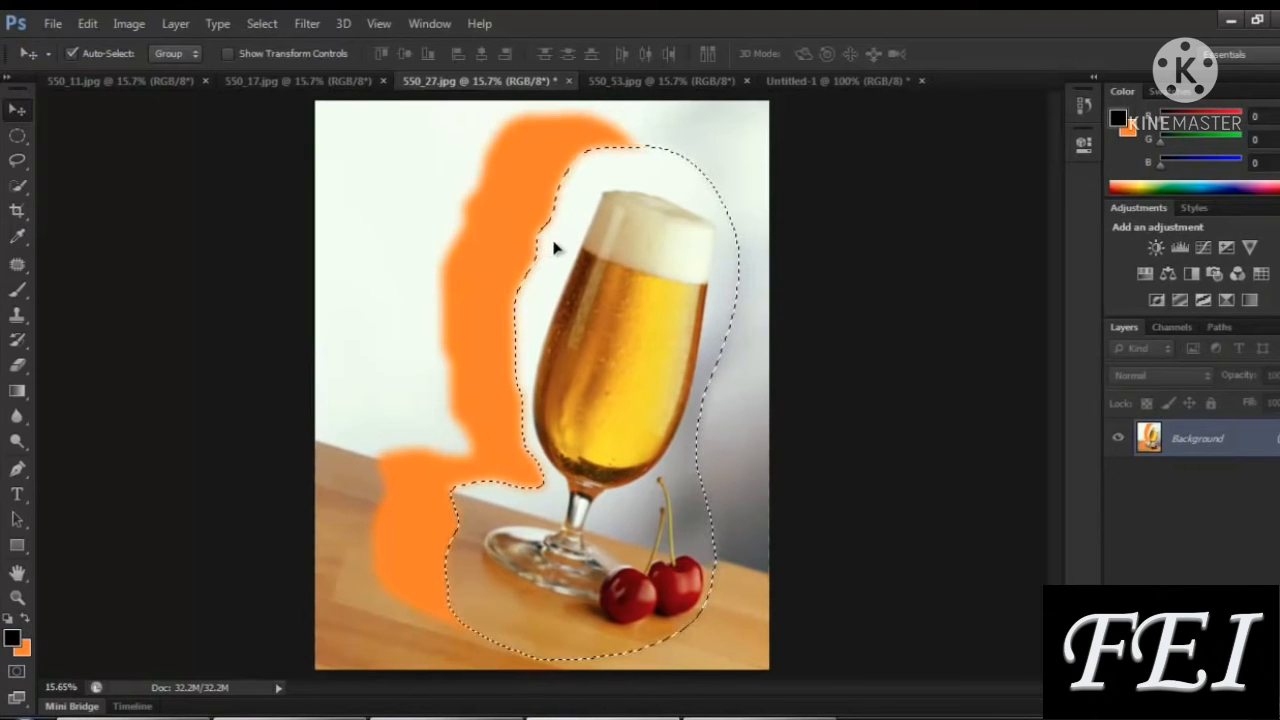
{"action": "key", "text": "ctrl+z"}
{"action": "left_click", "coordinate": [20, 161]}
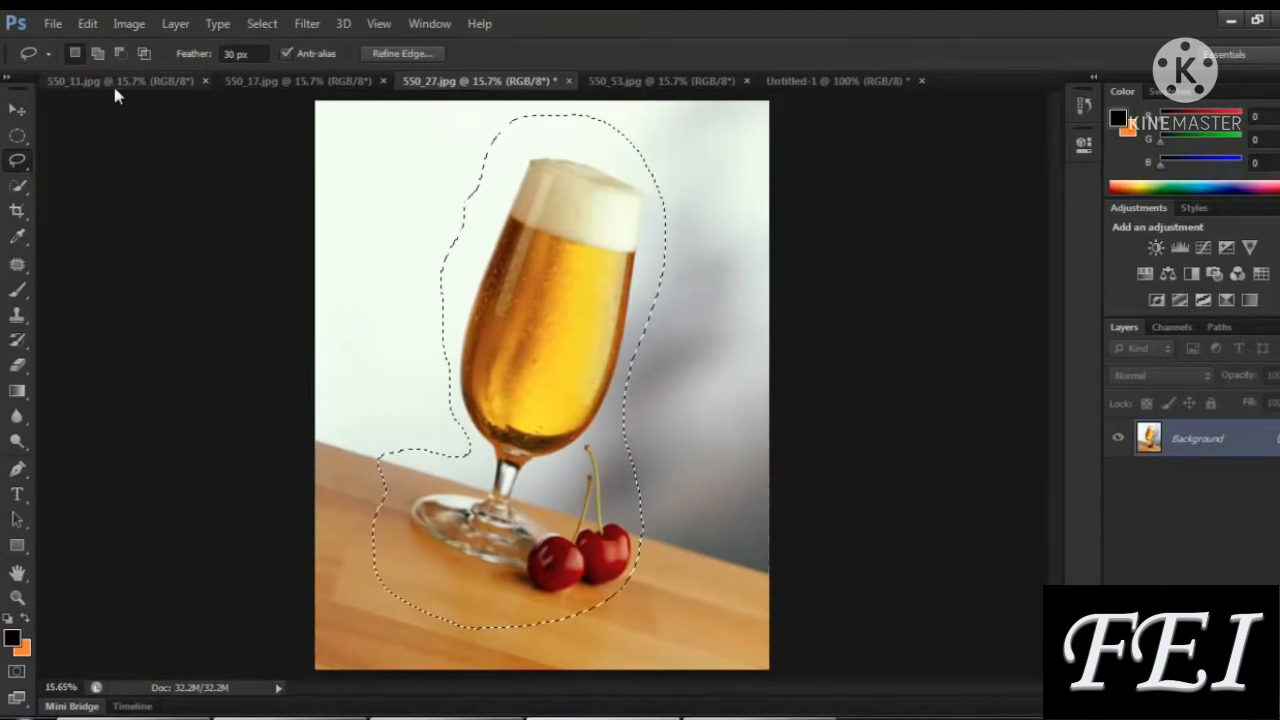
Add the tabletop area to the right of and below the cherries to the existing selection with the Lasso Tool
{"action": "right_click", "coordinate": [21, 166]}
{"action": "left_click", "coordinate": [55, 156]}
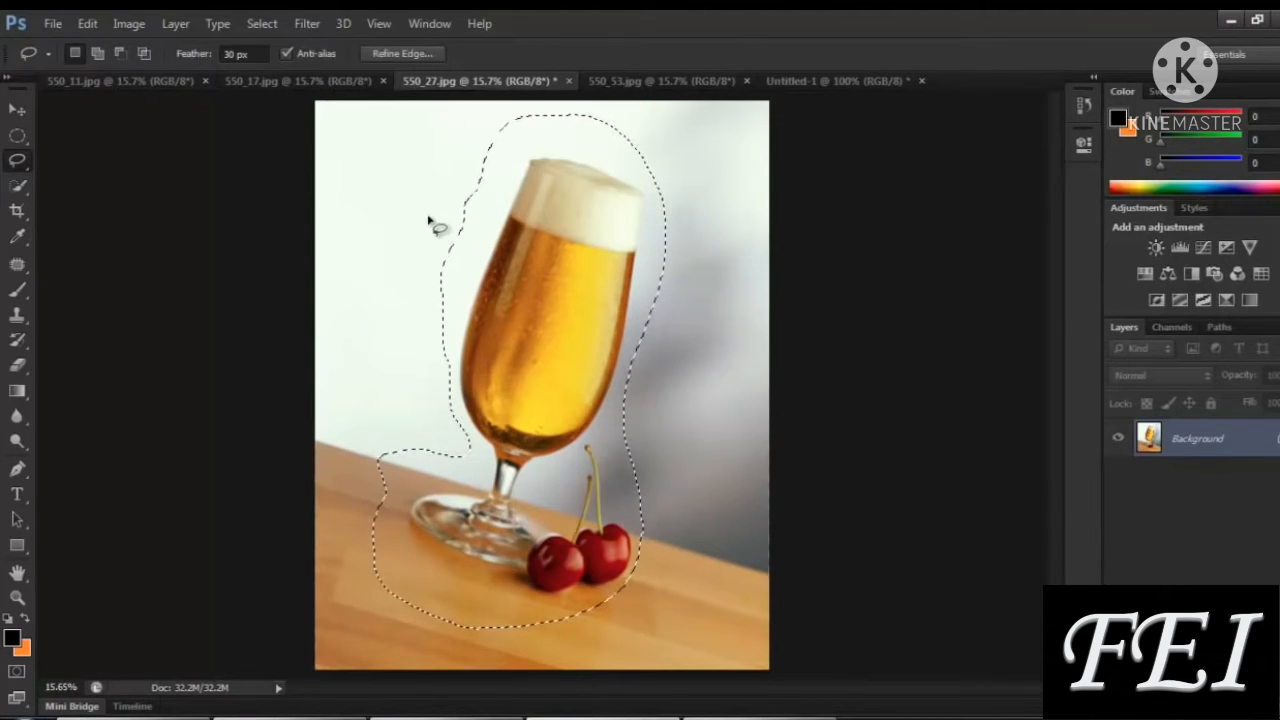
{"action": "left_click", "coordinate": [98, 54]}
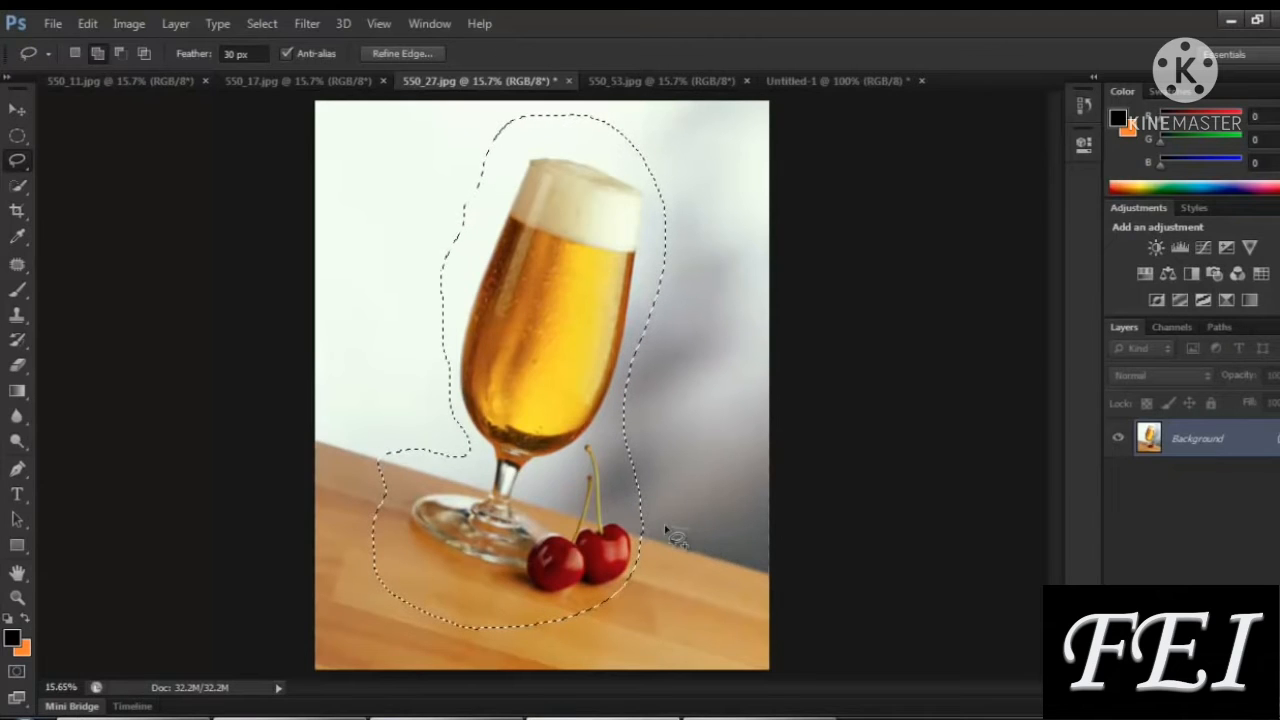
{"action": "mouse_move", "coordinate": [568, 660]}
{"action": "left_mouse_down"}
{"action": "mouse_move", "coordinate": [638, 672]}
{"action": "mouse_move", "coordinate": [701, 654]}
{"action": "mouse_move", "coordinate": [730, 630]}
{"action": "mouse_move", "coordinate": [744, 566]}
{"action": "left_mouse_up"}
{"action": "left_click_drag", "start_coordinate": [690, 534], "coordinate": [692, 535]}
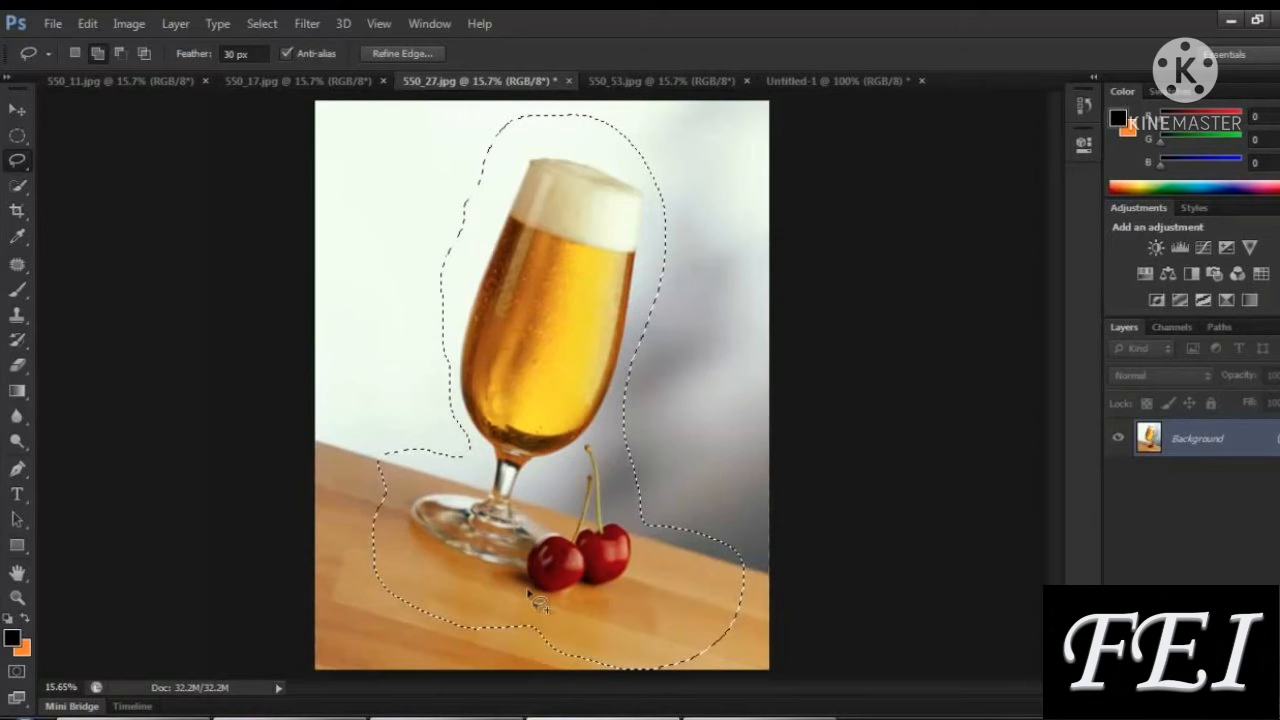
Subtract the tabletop, glass base and cherries from the selection with a freehand Lasso outline
{"action": "left_click", "coordinate": [120, 55]}
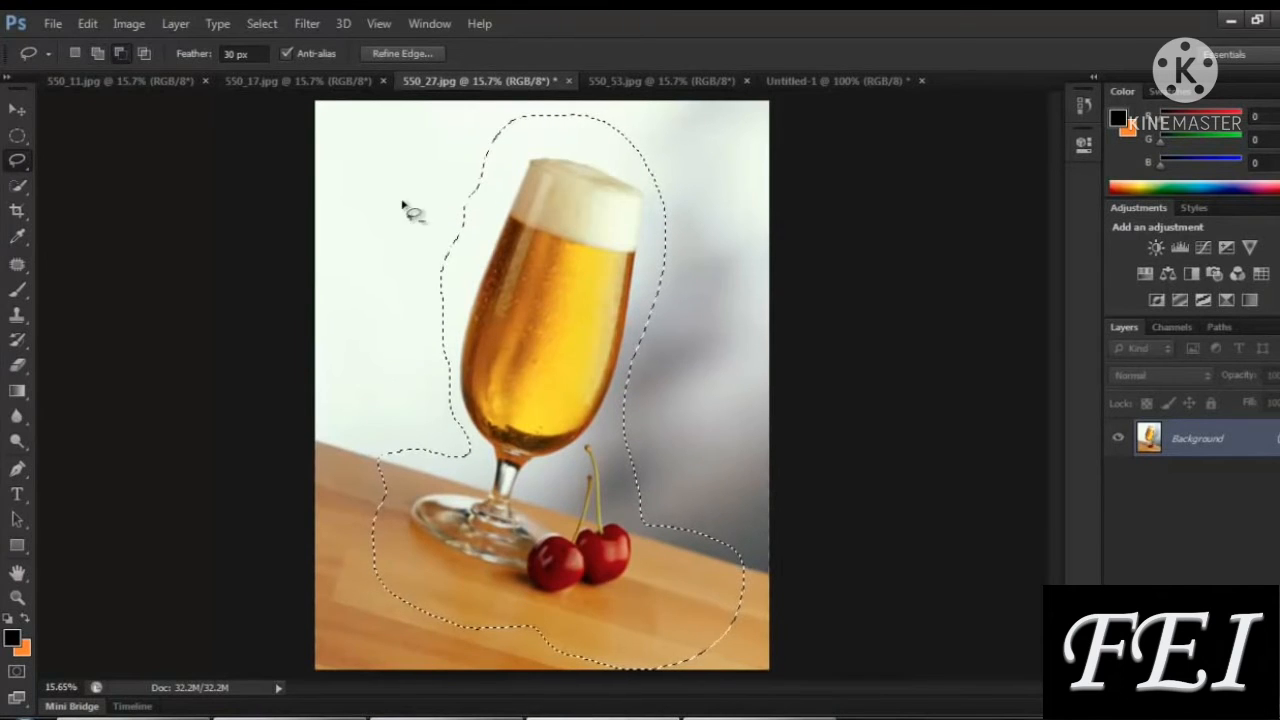
{"action": "mouse_move", "coordinate": [355, 411]}
{"action": "left_mouse_down"}
{"action": "mouse_move", "coordinate": [728, 494]}
{"action": "mouse_move", "coordinate": [771, 521]}
{"action": "mouse_move", "coordinate": [784, 623]}
{"action": "mouse_move", "coordinate": [711, 673]}
{"action": "mouse_move", "coordinate": [485, 673]}
{"action": "left_mouse_up"}
{"action": "left_click_drag", "start_coordinate": [320, 452], "coordinate": [354, 413]}
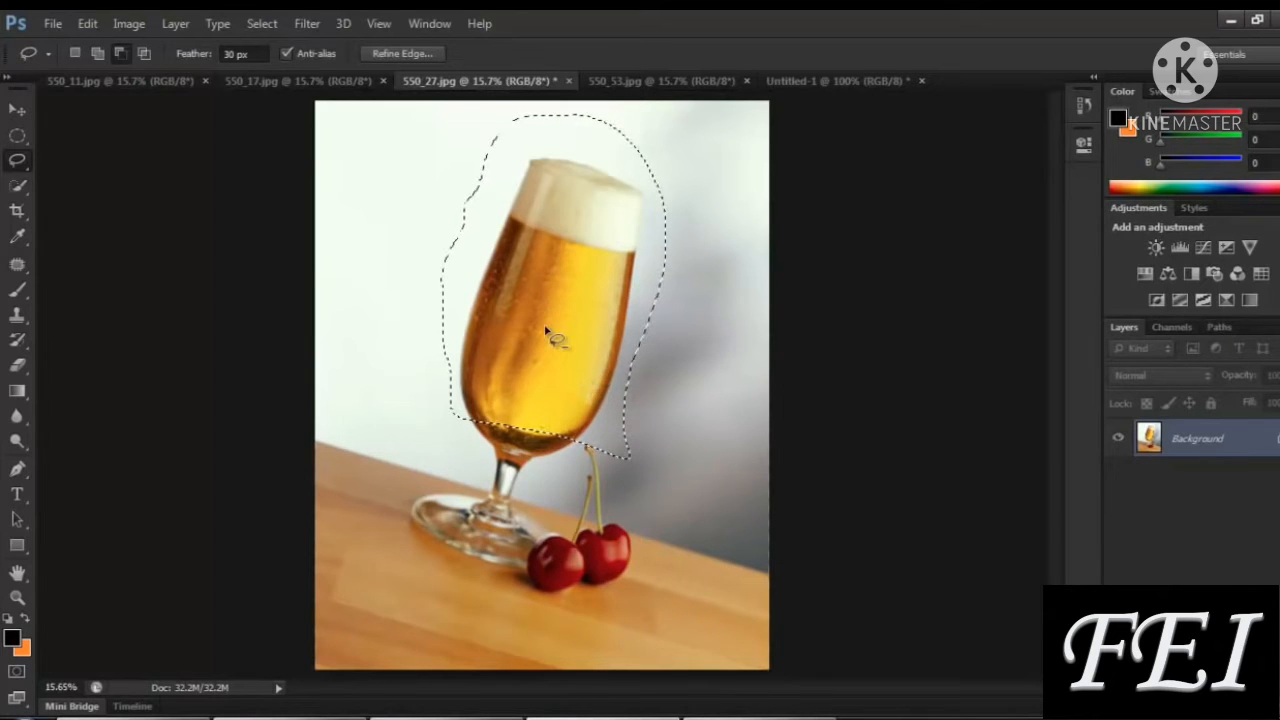
Intersect the selection with a freehand Lasso outline crossing the glass so only its lower half remains selected
{"action": "scroll", "coordinate": [545, 330], "scroll_direction": "up", "scroll_amount": 5}
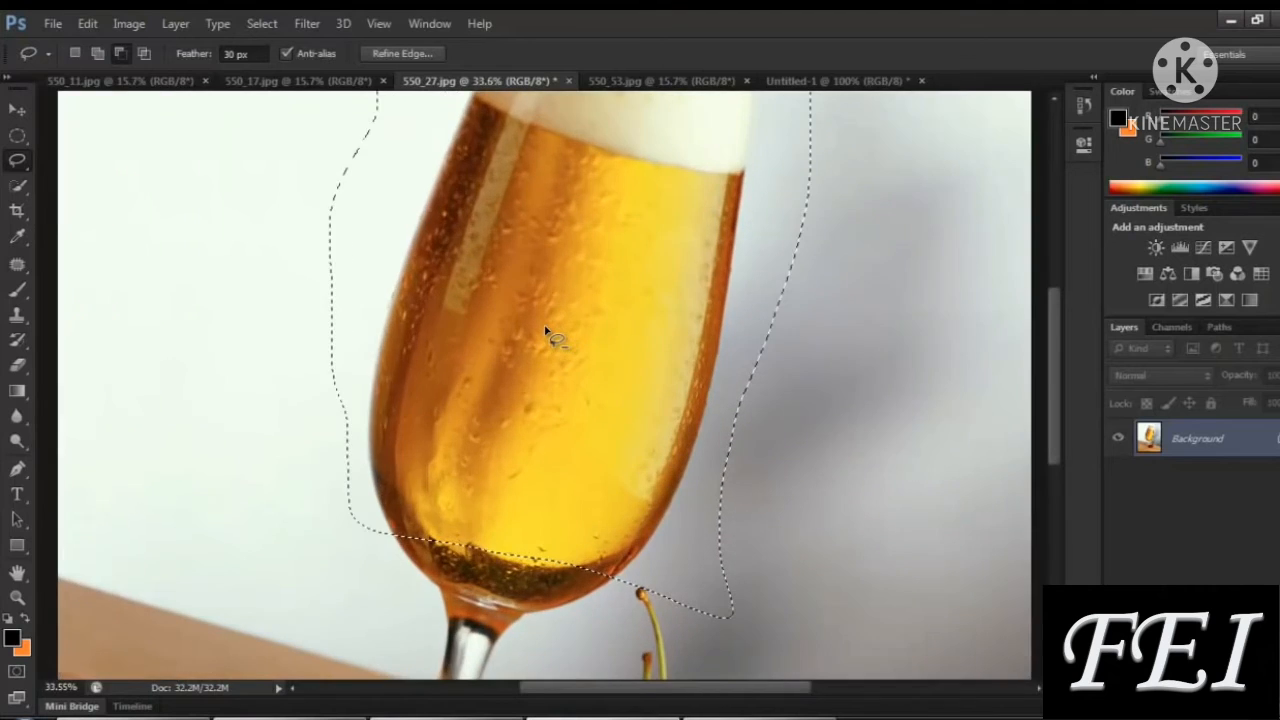
{"action": "scroll", "coordinate": [545, 330], "scroll_direction": "down", "scroll_amount": 3}
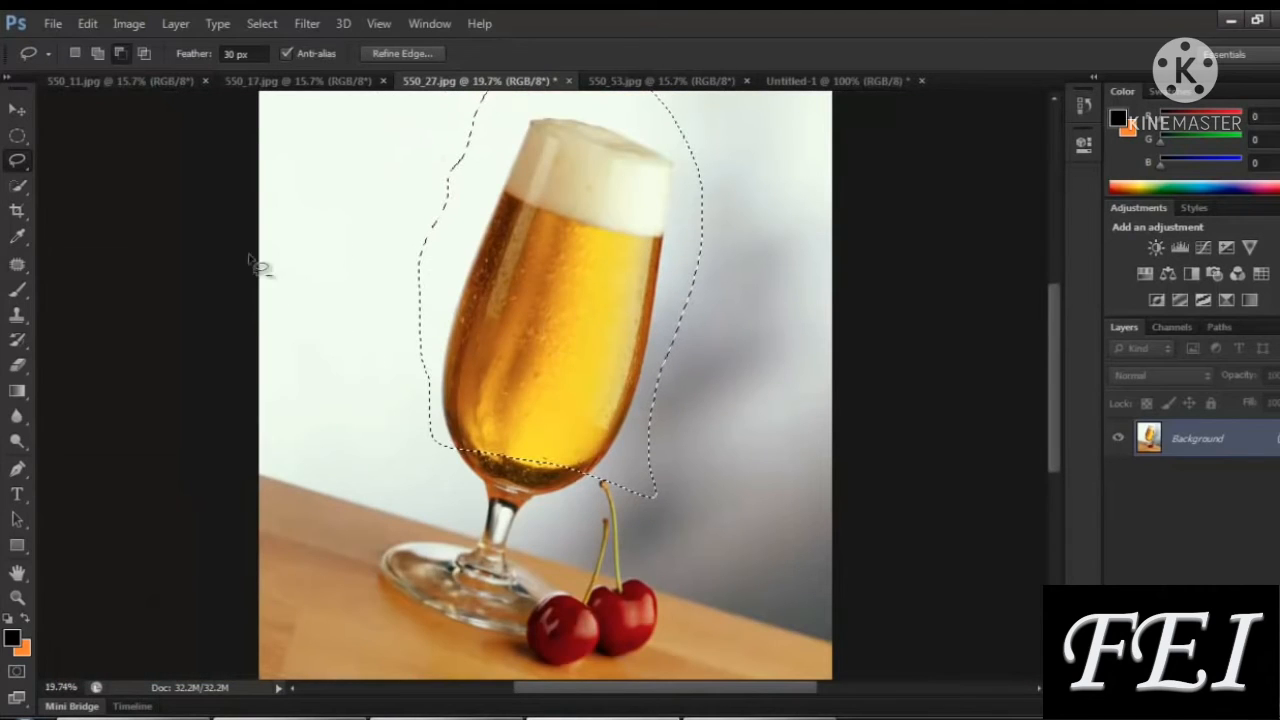
{"action": "left_click", "coordinate": [143, 50]}
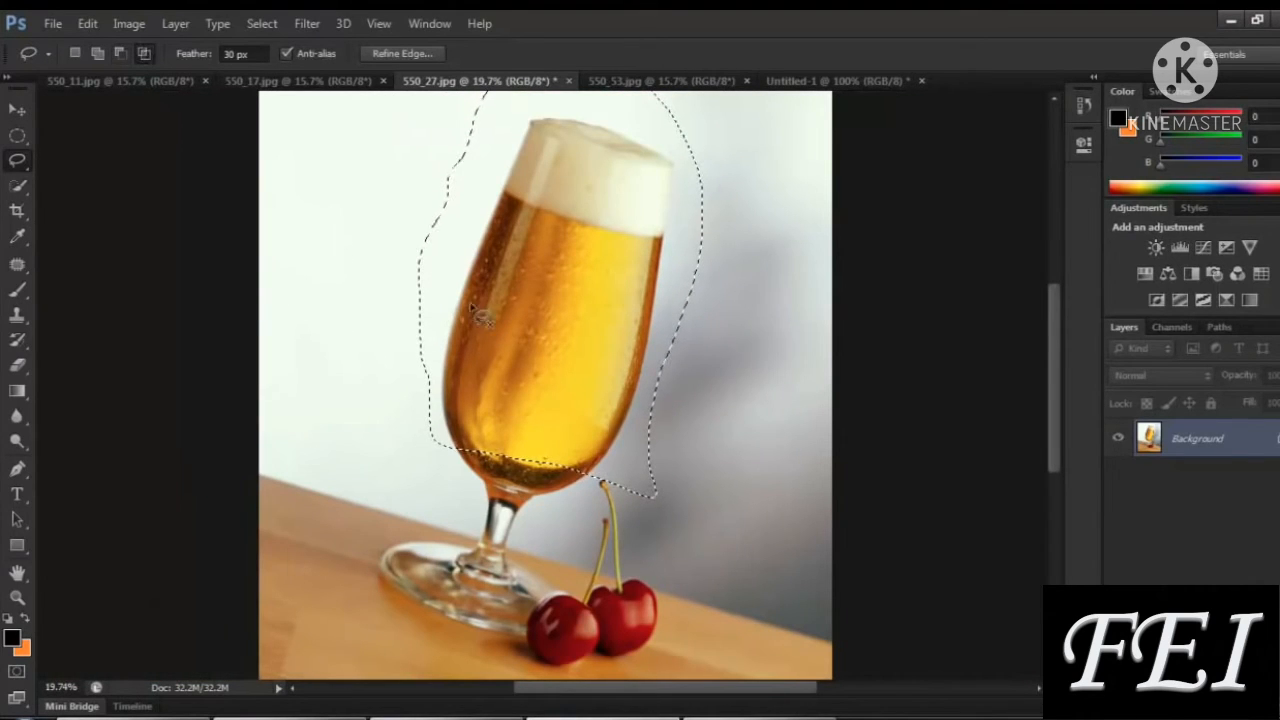
{"action": "mouse_move", "coordinate": [335, 270]}
{"action": "left_mouse_down"}
{"action": "mouse_move", "coordinate": [483, 272]}
{"action": "mouse_move", "coordinate": [685, 343]}
{"action": "mouse_move", "coordinate": [728, 403]}
{"action": "mouse_move", "coordinate": [742, 480]}
{"action": "left_mouse_up"}
{"action": "mouse_move", "coordinate": [709, 580]}
{"action": "left_mouse_down"}
{"action": "mouse_move", "coordinate": [659, 625]}
{"action": "mouse_move", "coordinate": [628, 632]}
{"action": "mouse_move", "coordinate": [491, 644]}
{"action": "mouse_move", "coordinate": [421, 618]}
{"action": "left_mouse_up"}
{"action": "mouse_move", "coordinate": [365, 514]}
{"action": "left_mouse_down"}
{"action": "mouse_move", "coordinate": [330, 423]}
{"action": "mouse_move", "coordinate": [320, 326]}
{"action": "mouse_move", "coordinate": [340, 268]}
{"action": "left_mouse_up"}
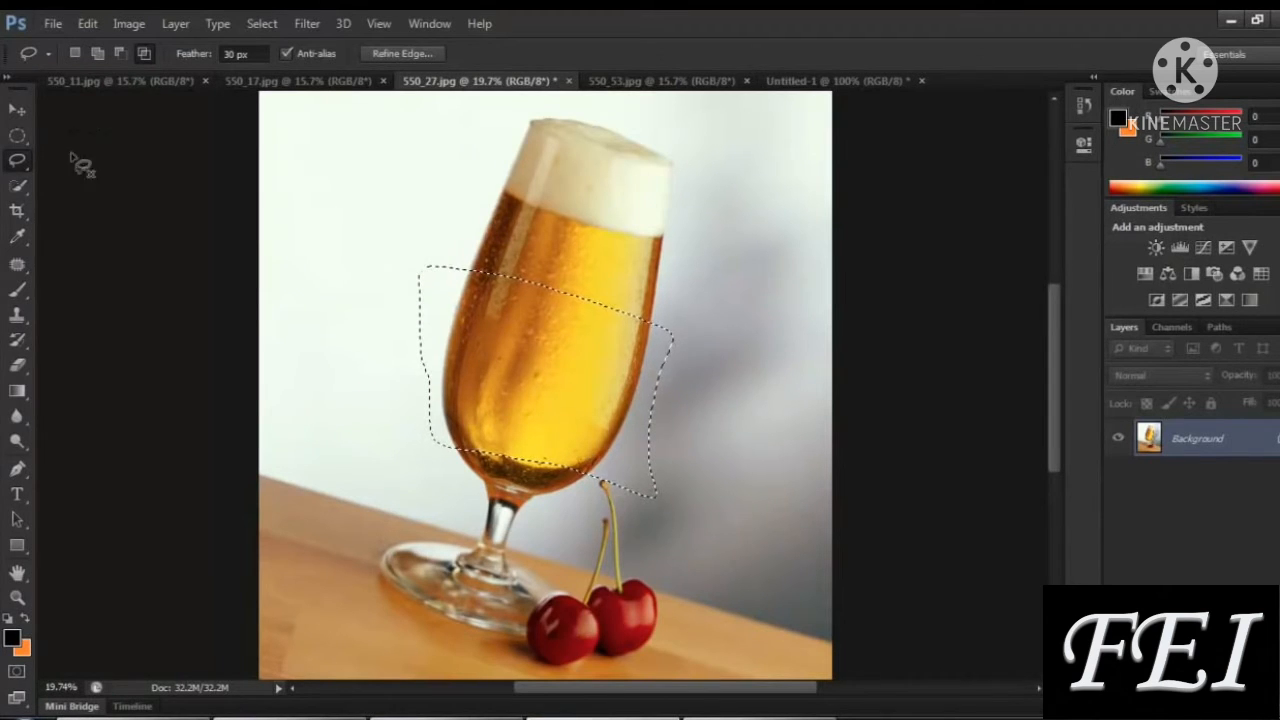
Switch to the Polygonal Lasso Tool and clear the selection on the beer glass
{"action": "right_click", "coordinate": [15, 163]}
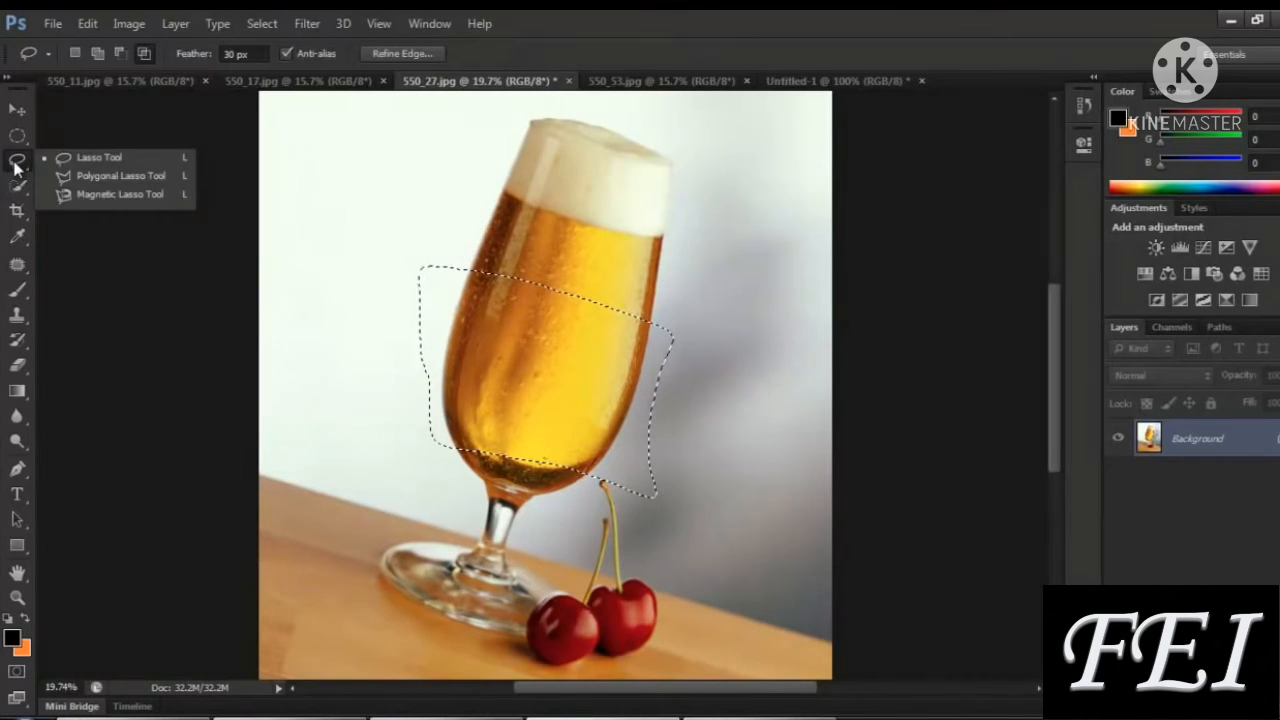
{"action": "left_click", "coordinate": [68, 178]}
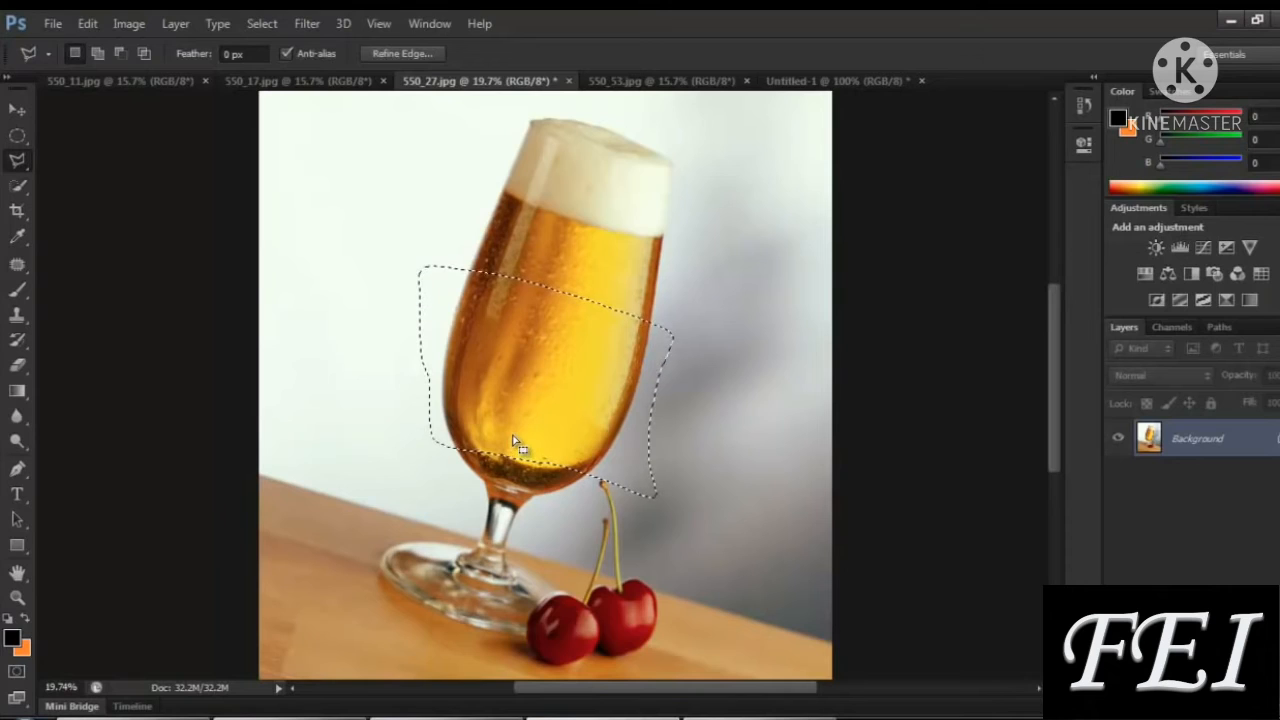
{"action": "key", "text": "ctrl+d"}
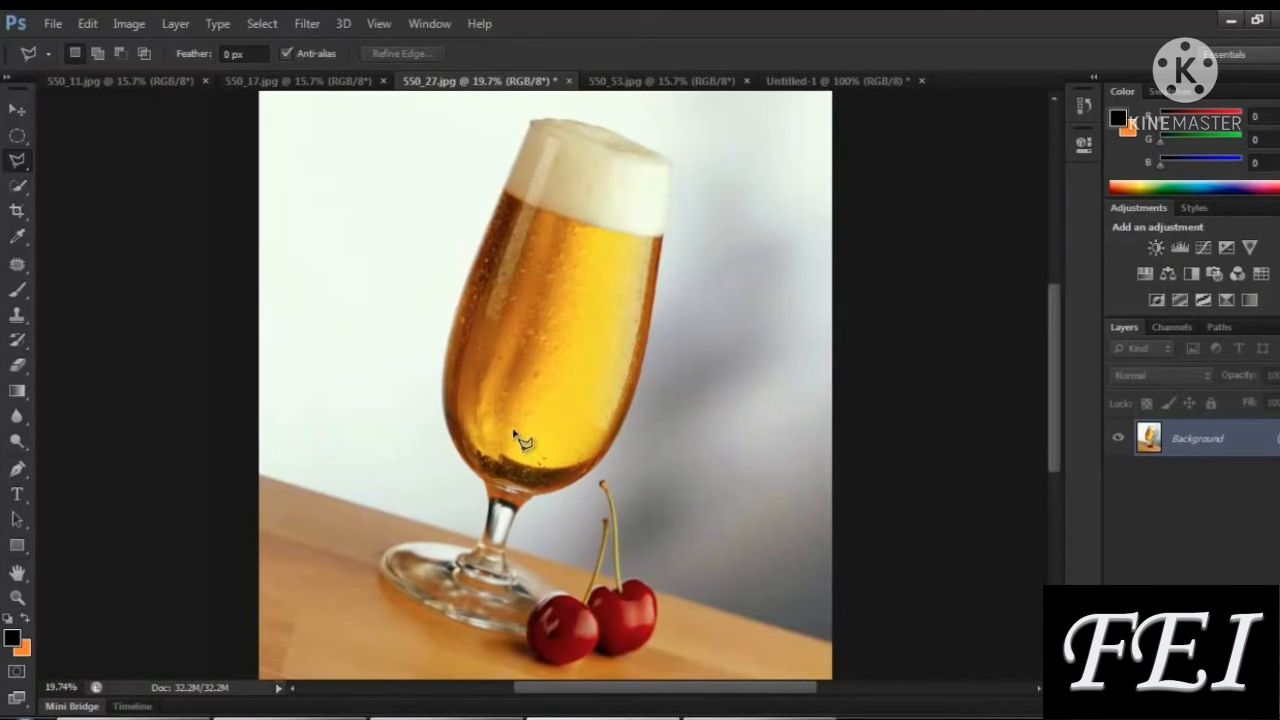
{"action": "scroll", "coordinate": [437, 271], "scroll_direction": "down", "scroll_amount": 3}
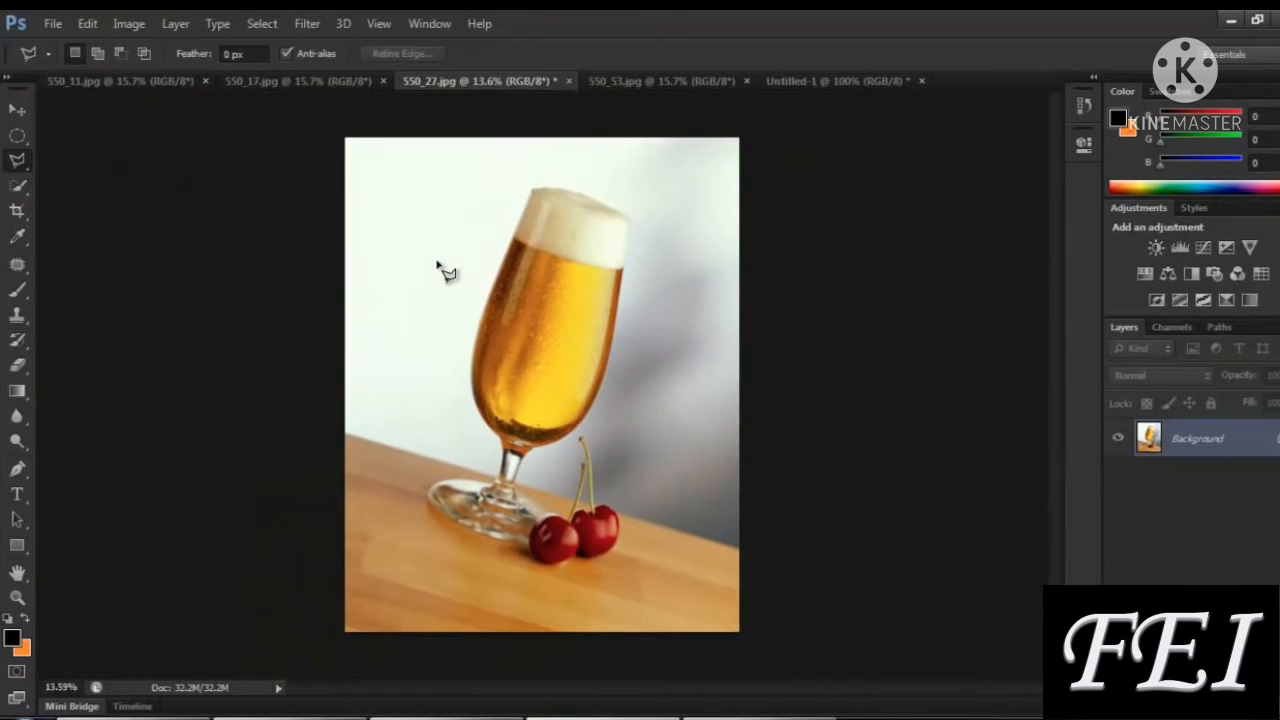
Look through the other open images and bring 550_11.jpg to the front
{"action": "left_click", "coordinate": [300, 81]}
{"action": "left_click", "coordinate": [168, 82]}
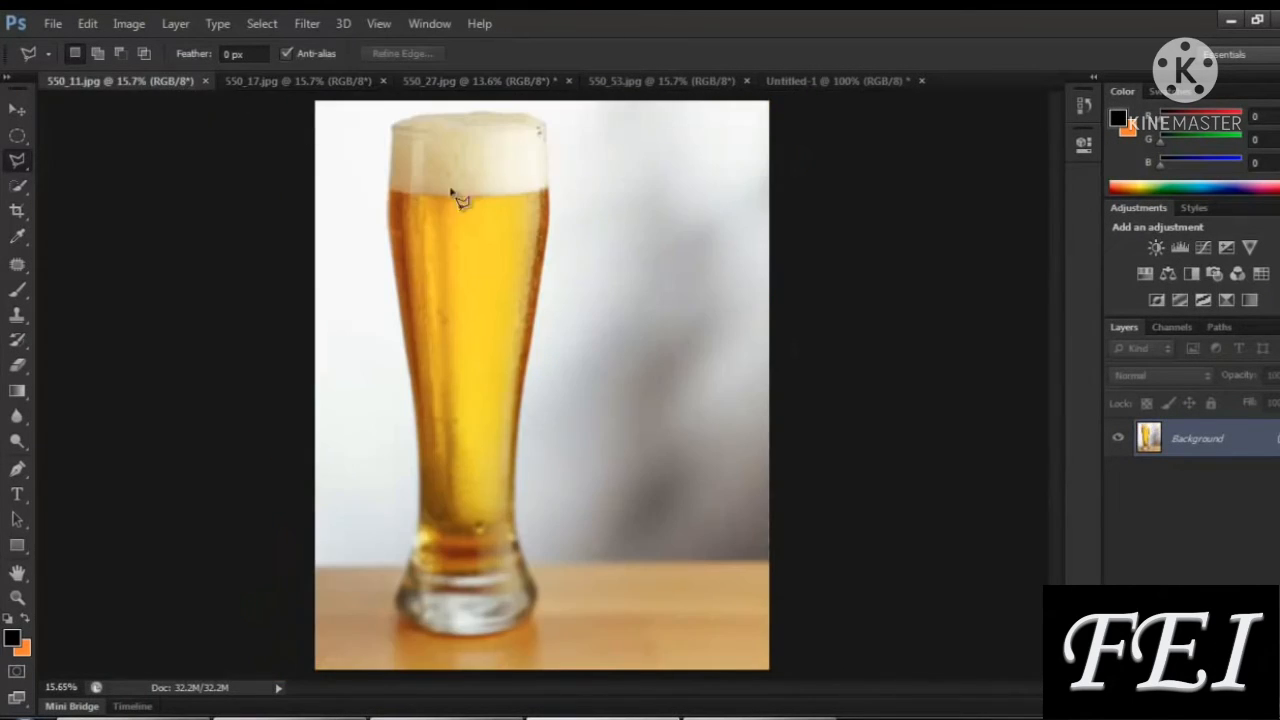
{"action": "left_click", "coordinate": [620, 83]}
{"action": "left_click", "coordinate": [585, 141]}
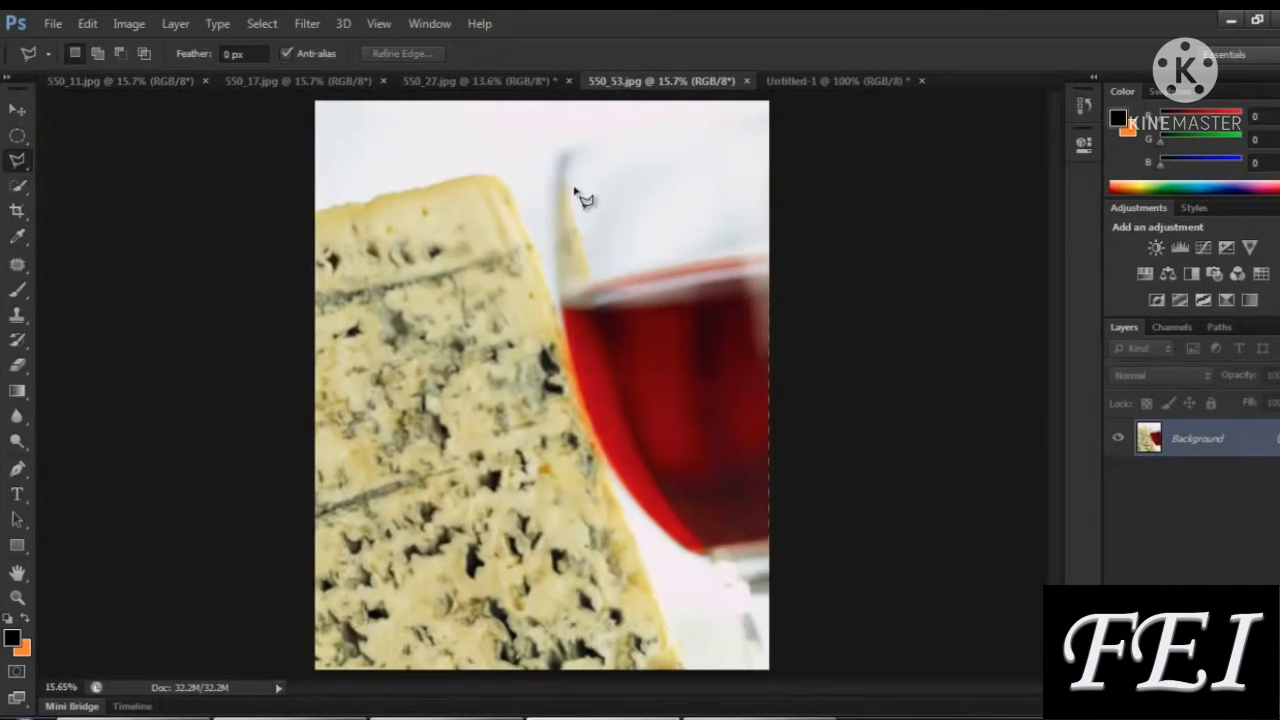
{"action": "left_click", "coordinate": [105, 82]}
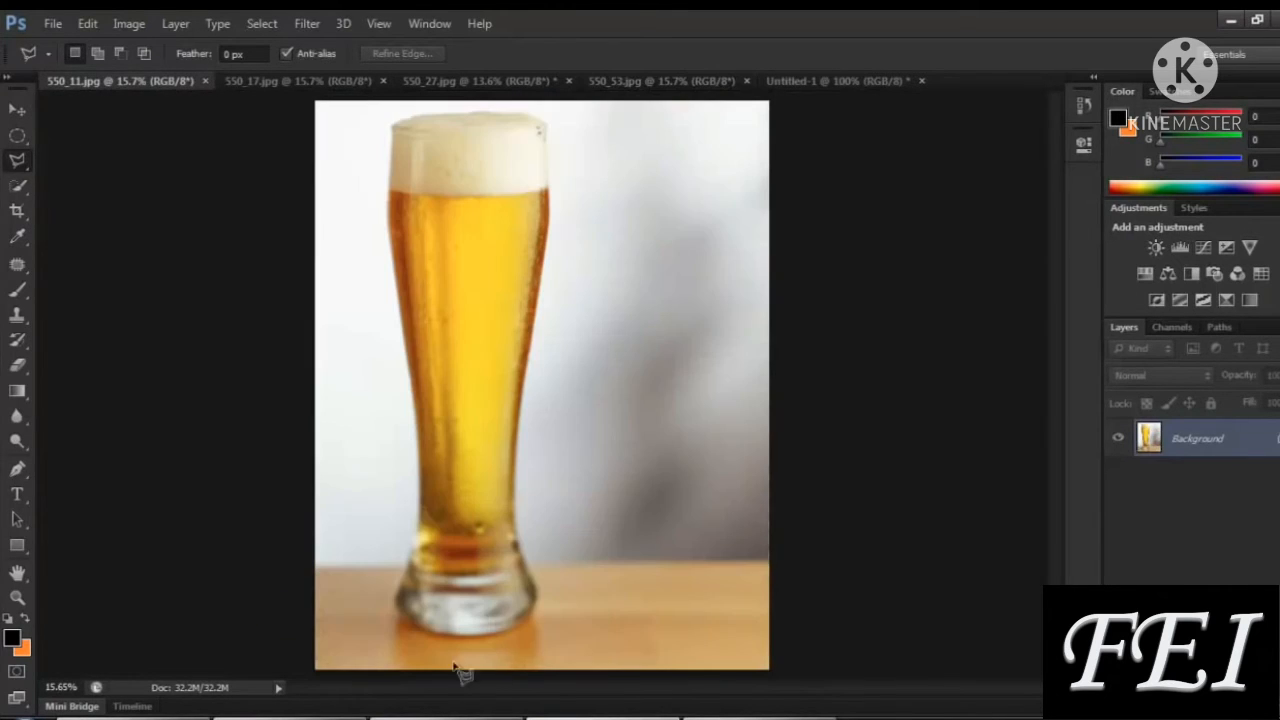
Trace the tall beer glass in 550_11.jpg with straight Polygonal Lasso segments and close the outline into a selection
{"action": "left_click", "coordinate": [541, 590]}
{"action": "left_click", "coordinate": [517, 522]}
{"action": "left_click", "coordinate": [520, 452]}
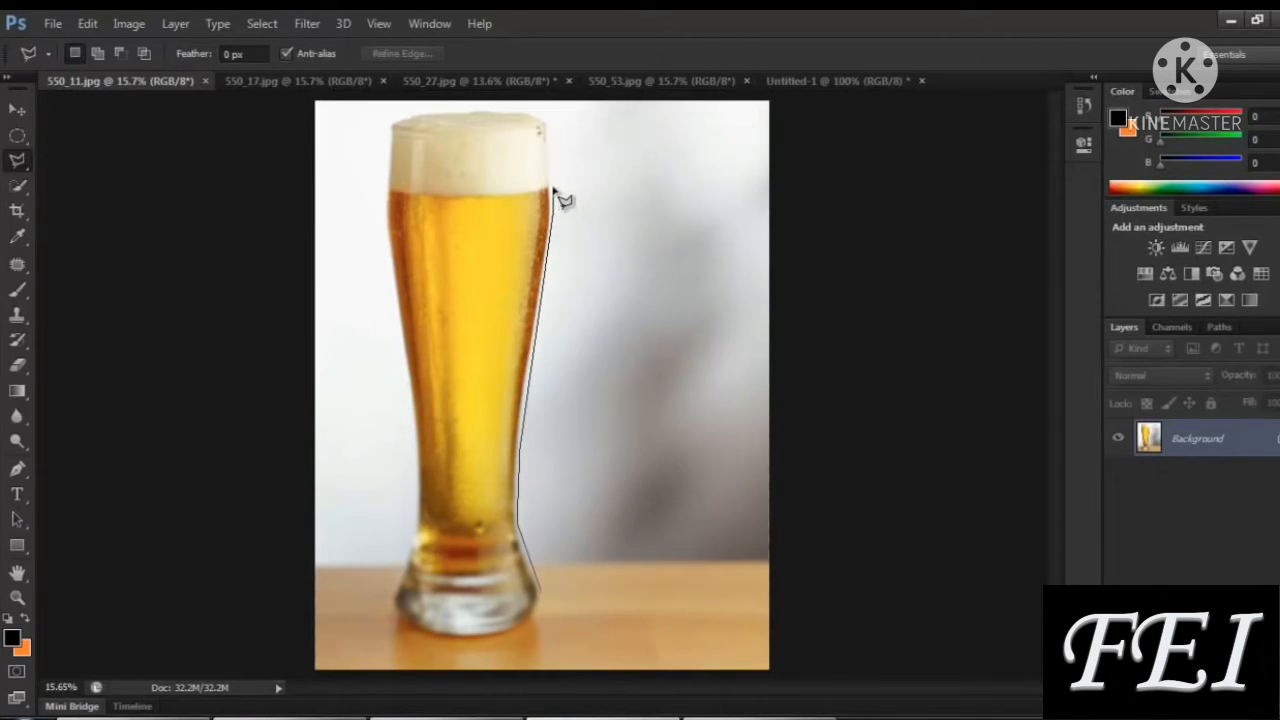
{"action": "left_click", "coordinate": [550, 113]}
{"action": "left_click", "coordinate": [482, 104]}
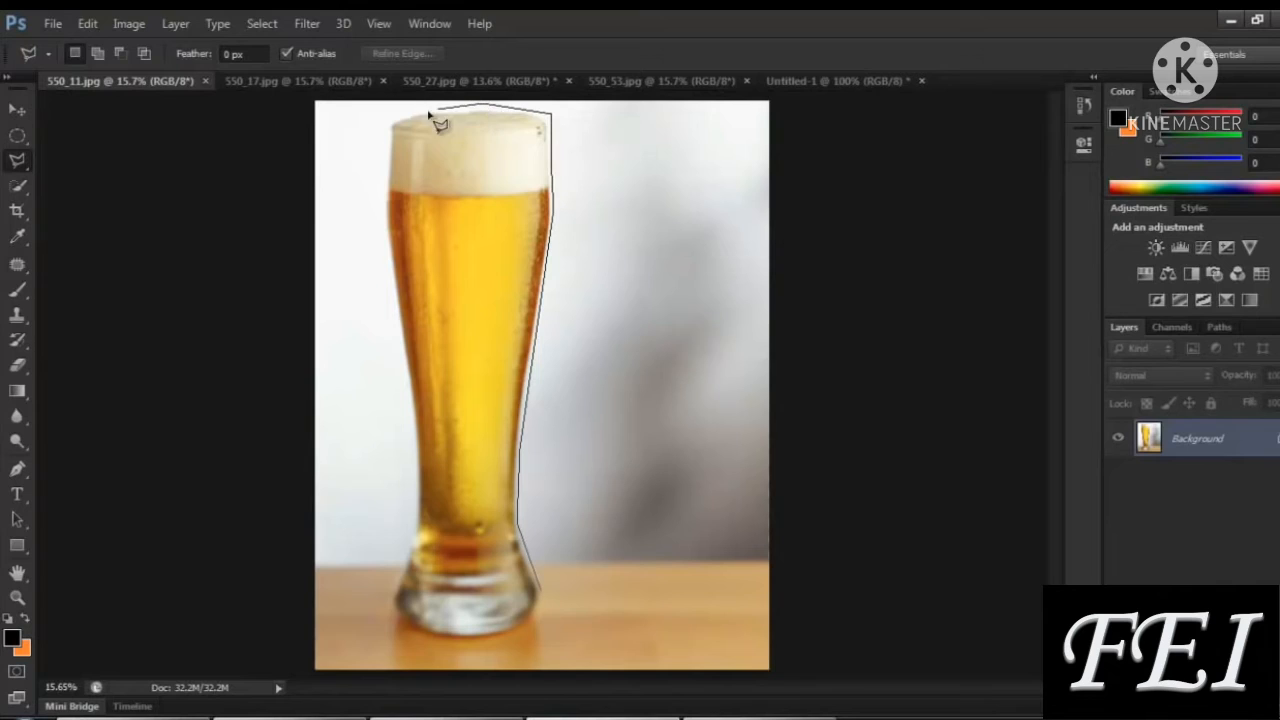
{"action": "left_click", "coordinate": [379, 123]}
{"action": "left_click", "coordinate": [377, 180]}
{"action": "left_click", "coordinate": [380, 237]}
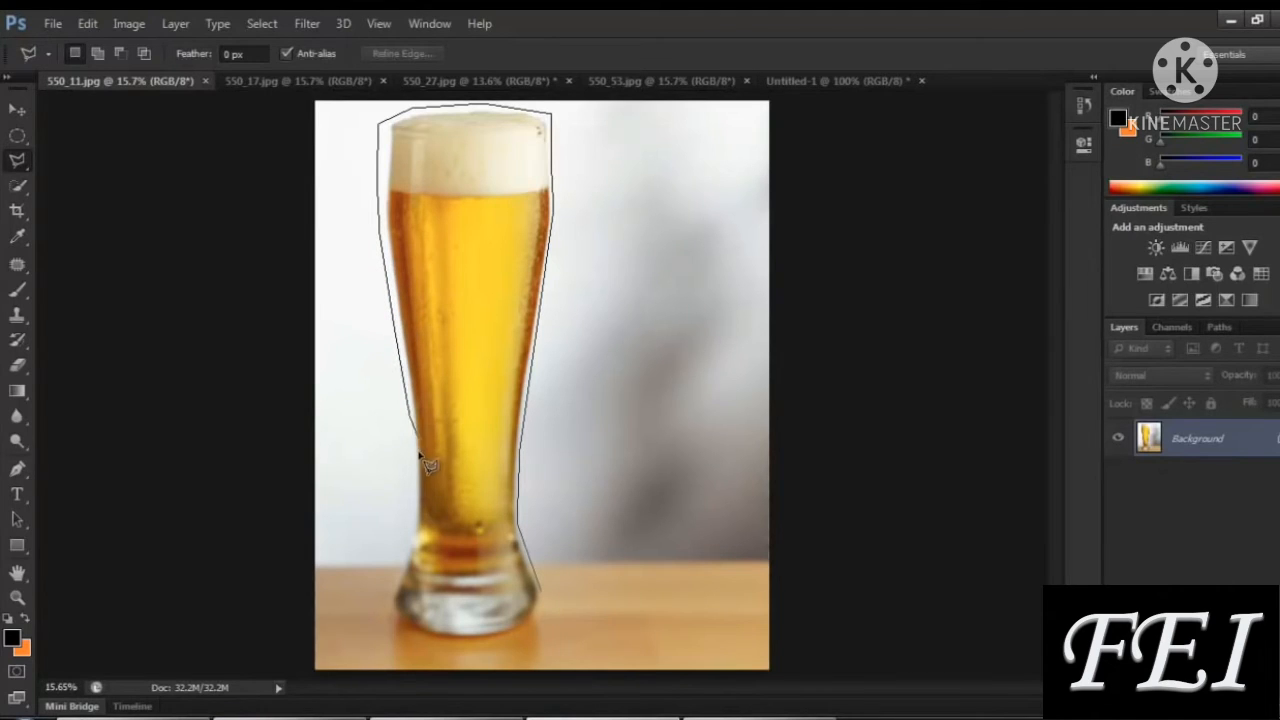
{"action": "left_click", "coordinate": [410, 492]}
{"action": "left_click", "coordinate": [384, 624]}
{"action": "left_click", "coordinate": [542, 619]}
{"action": "left_click", "coordinate": [545, 600]}
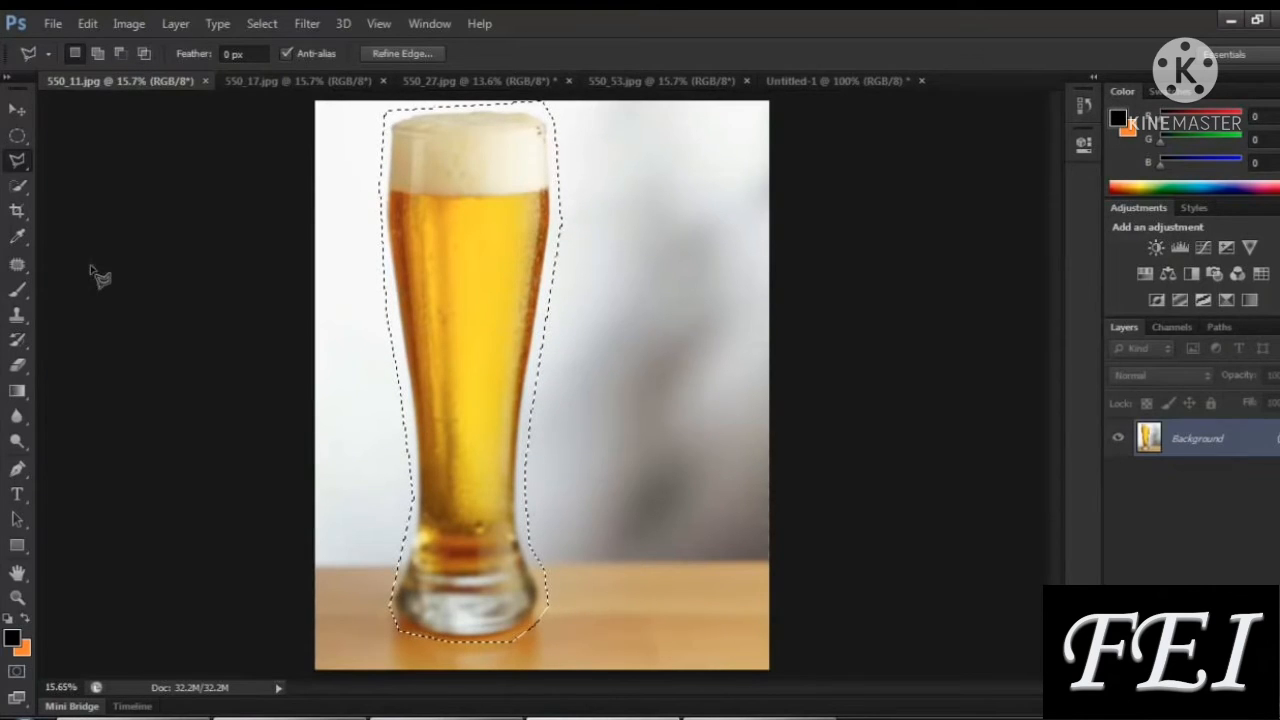
Switch to the Magnetic Lasso Tool and clear the polygonal selection around the glass
{"action": "right_click", "coordinate": [25, 170]}
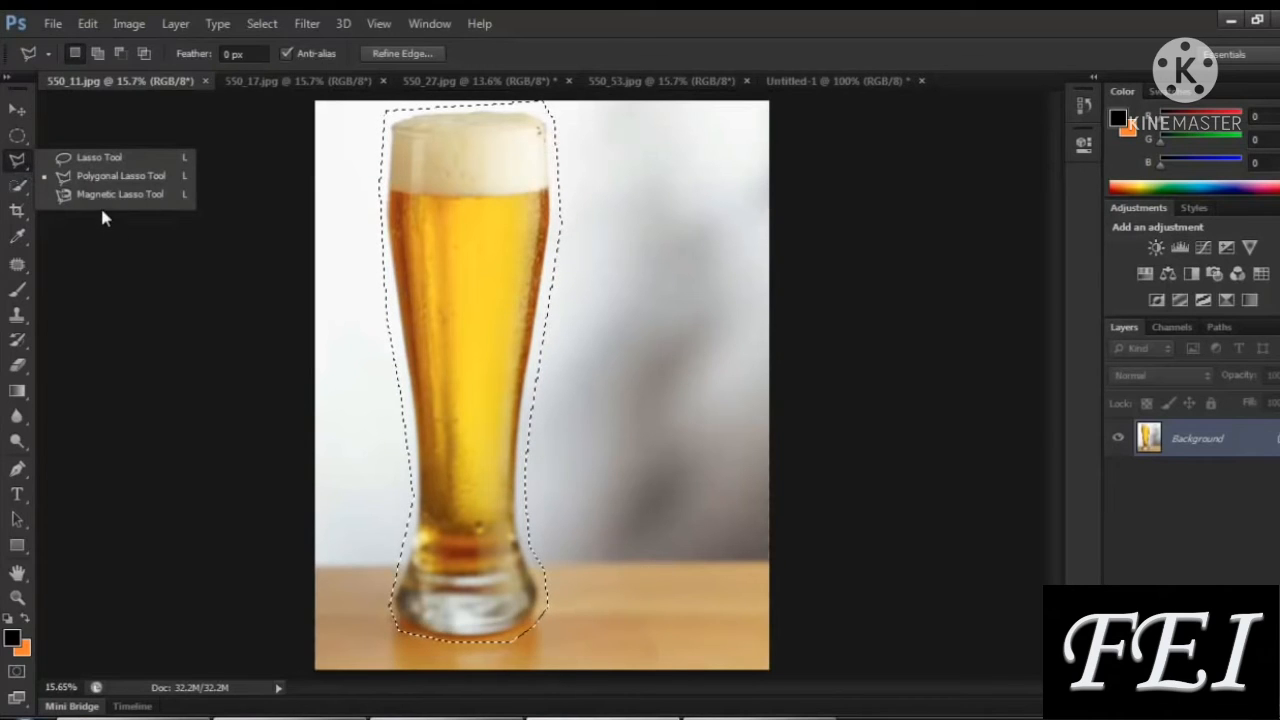
{"action": "left_click", "coordinate": [97, 196]}
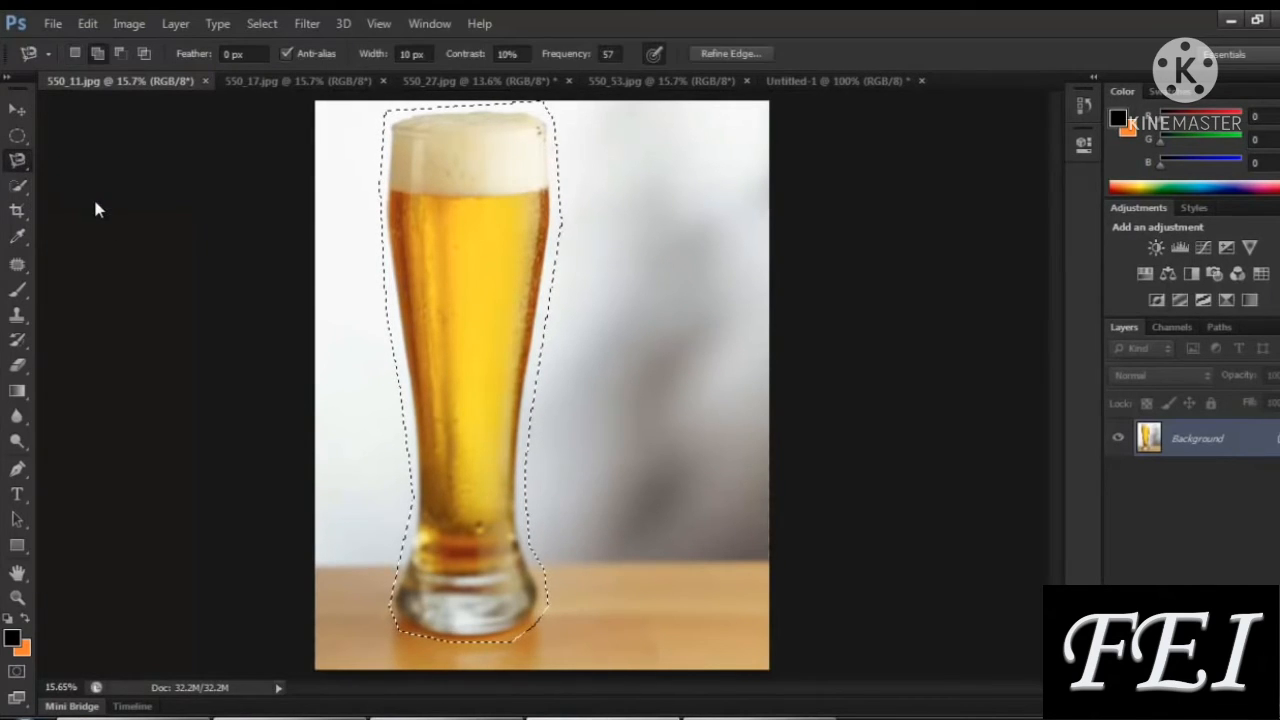
{"action": "key", "text": "ctrl+d"}
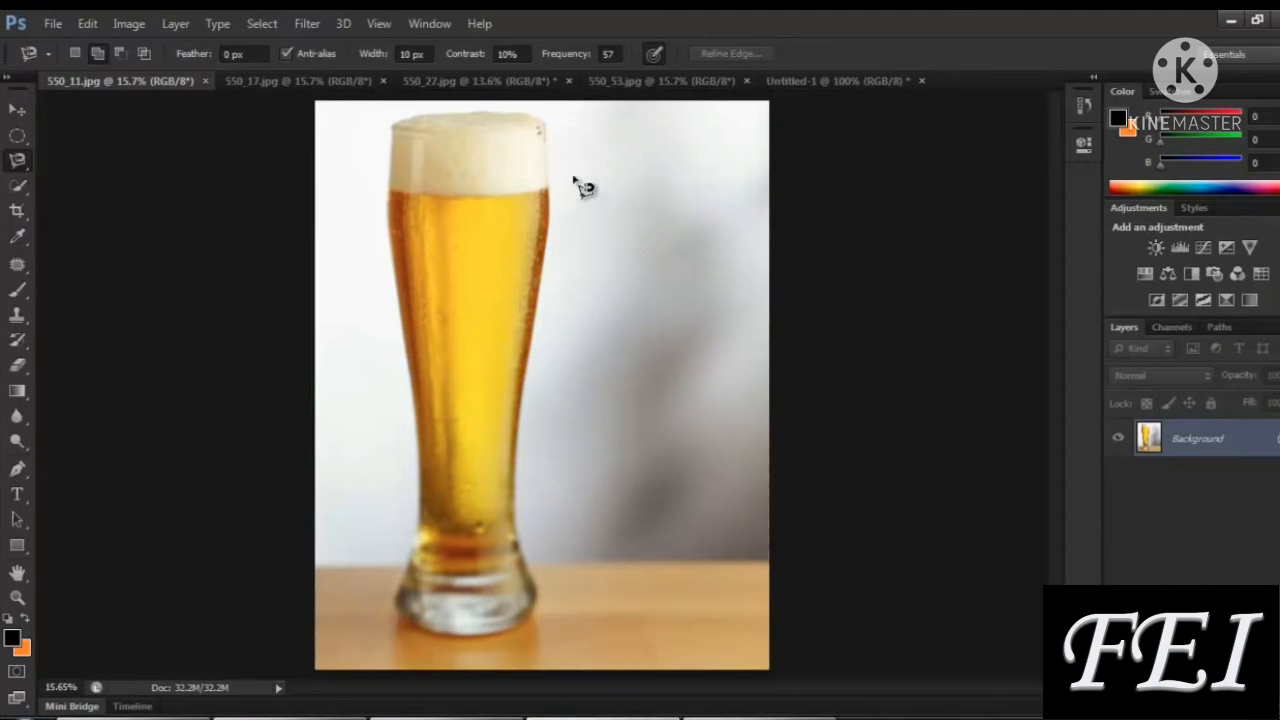
Trace a loose Magnetic Lasso outline around the glass and the background beside it, close it, and fill in gaps within the selection
{"action": "left_click", "coordinate": [545, 135]}
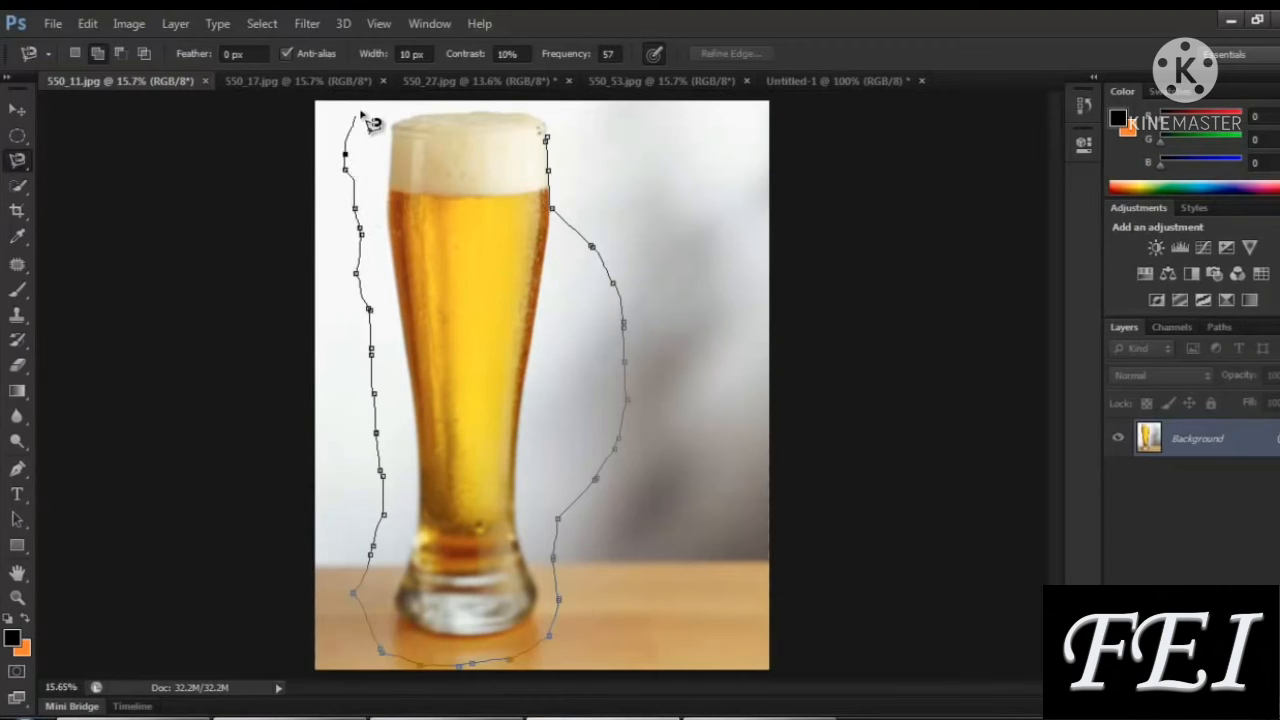
{"action": "key", "text": "BackSpace"}
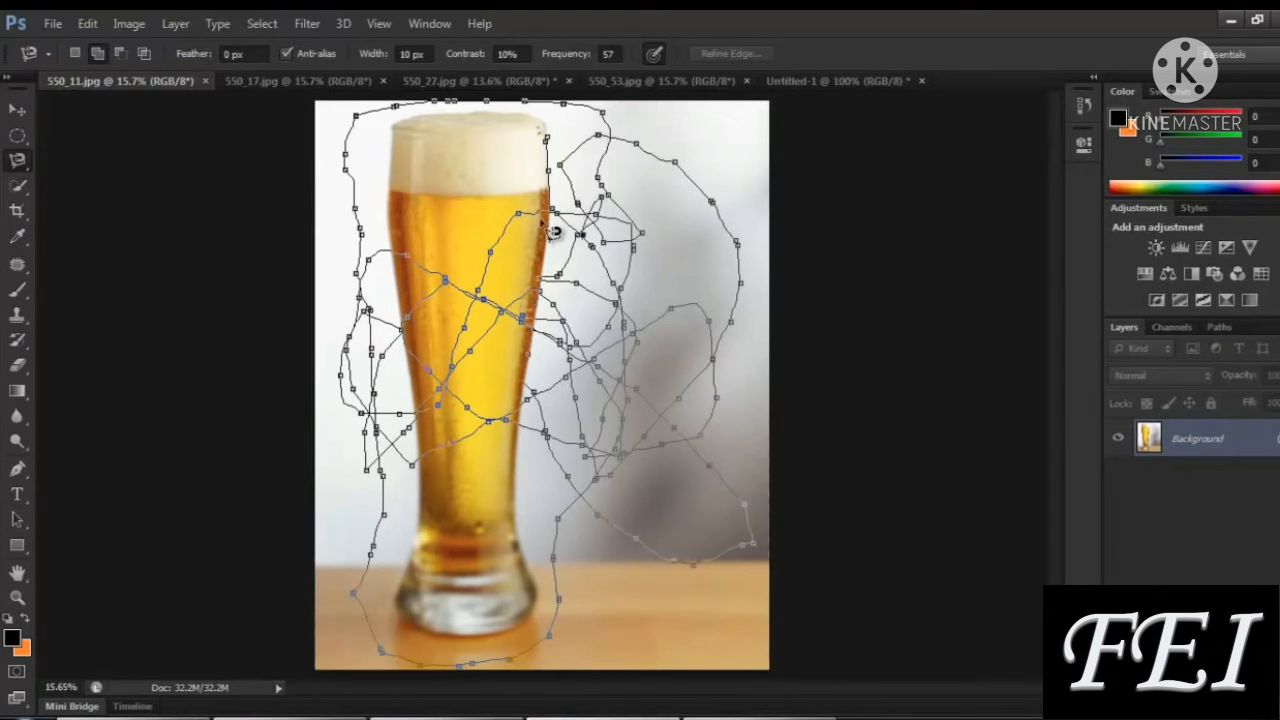
{"action": "double_click", "coordinate": [464, 172]}
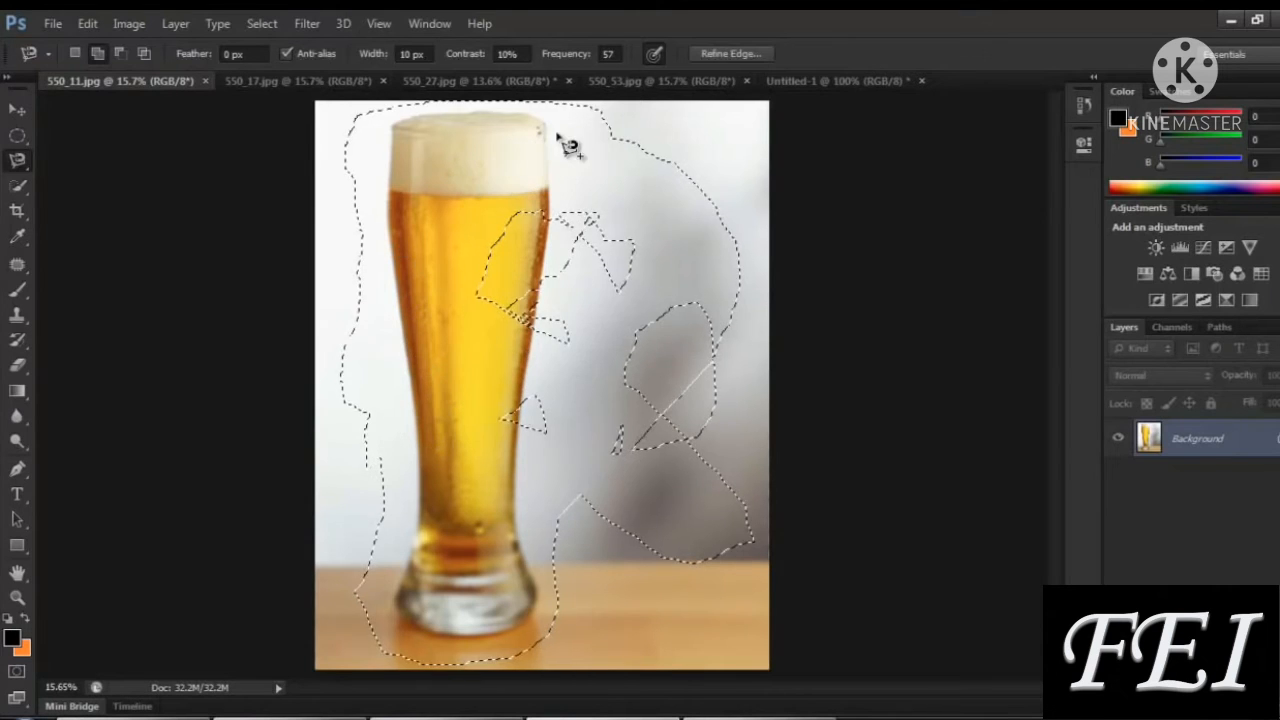
{"action": "left_click", "coordinate": [509, 190]}
{"action": "key", "text": "ctrl+z"}
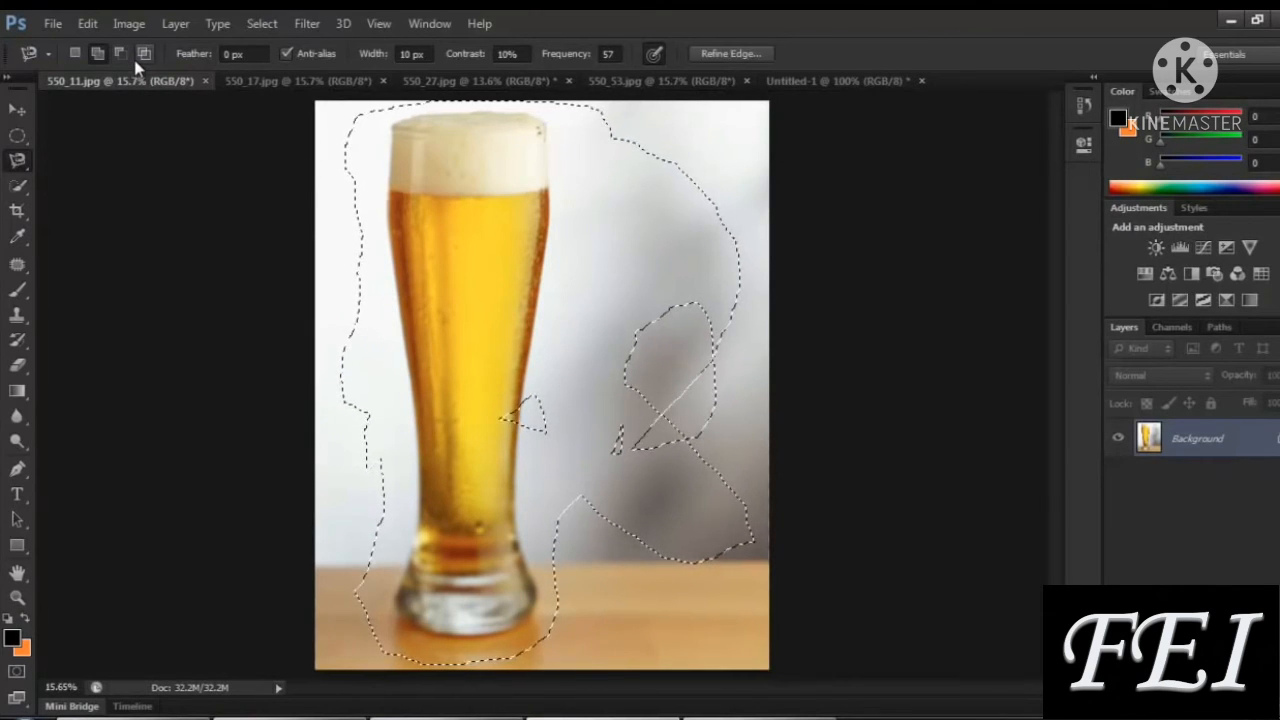
Clear the magnetic selection and switch to the Quick Selection Tool
{"action": "key", "text": "ctrl+d"}
{"action": "key", "text": "w"}
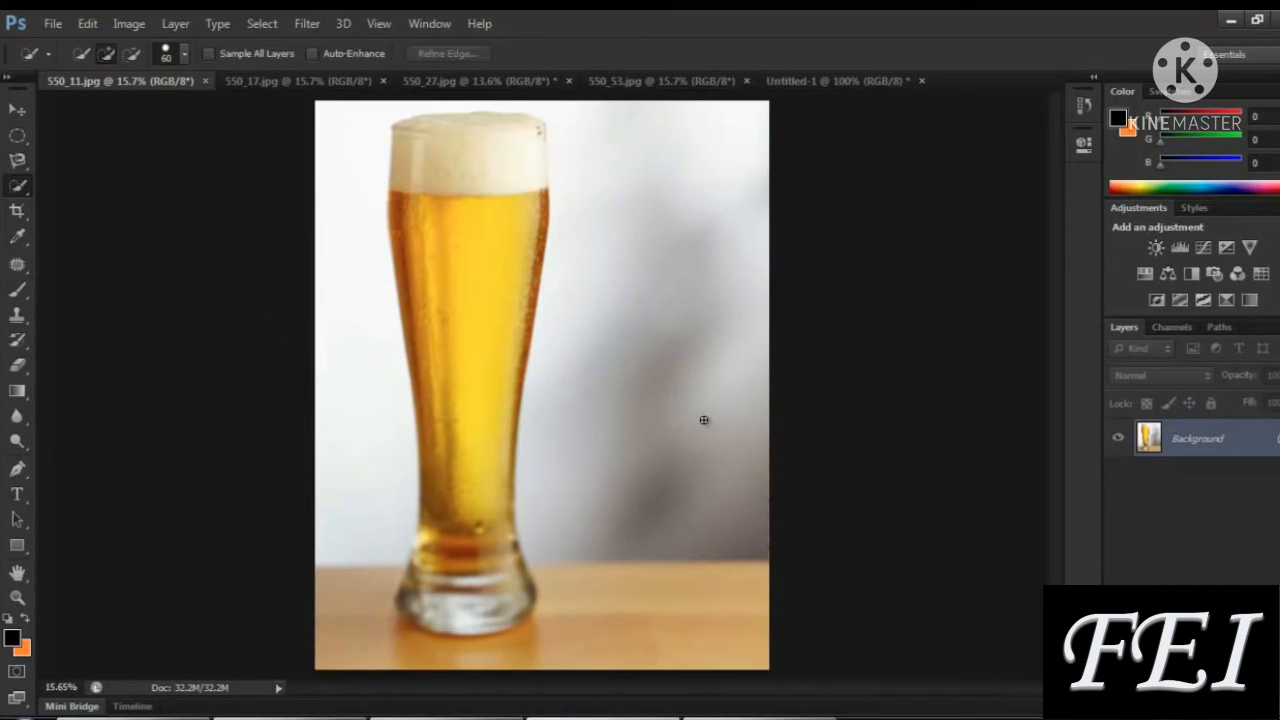
{"action": "right_click", "coordinate": [14, 190]}
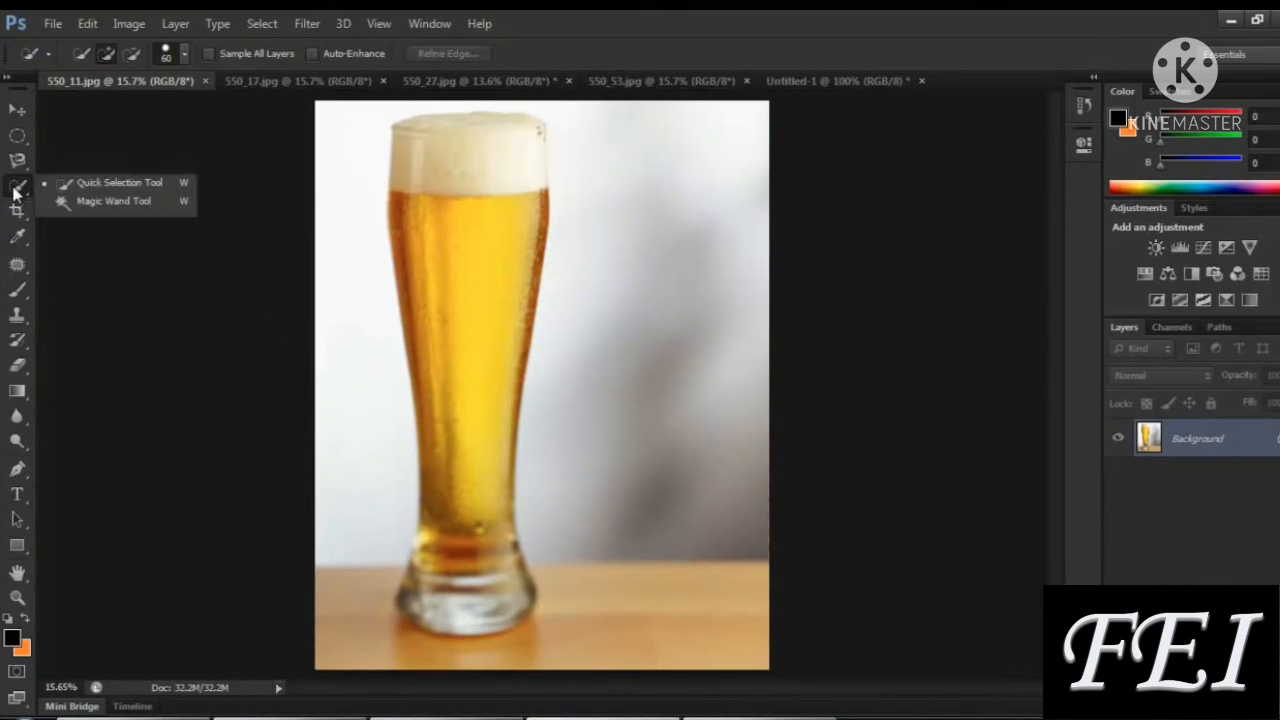
{"action": "left_click", "coordinate": [119, 182]}
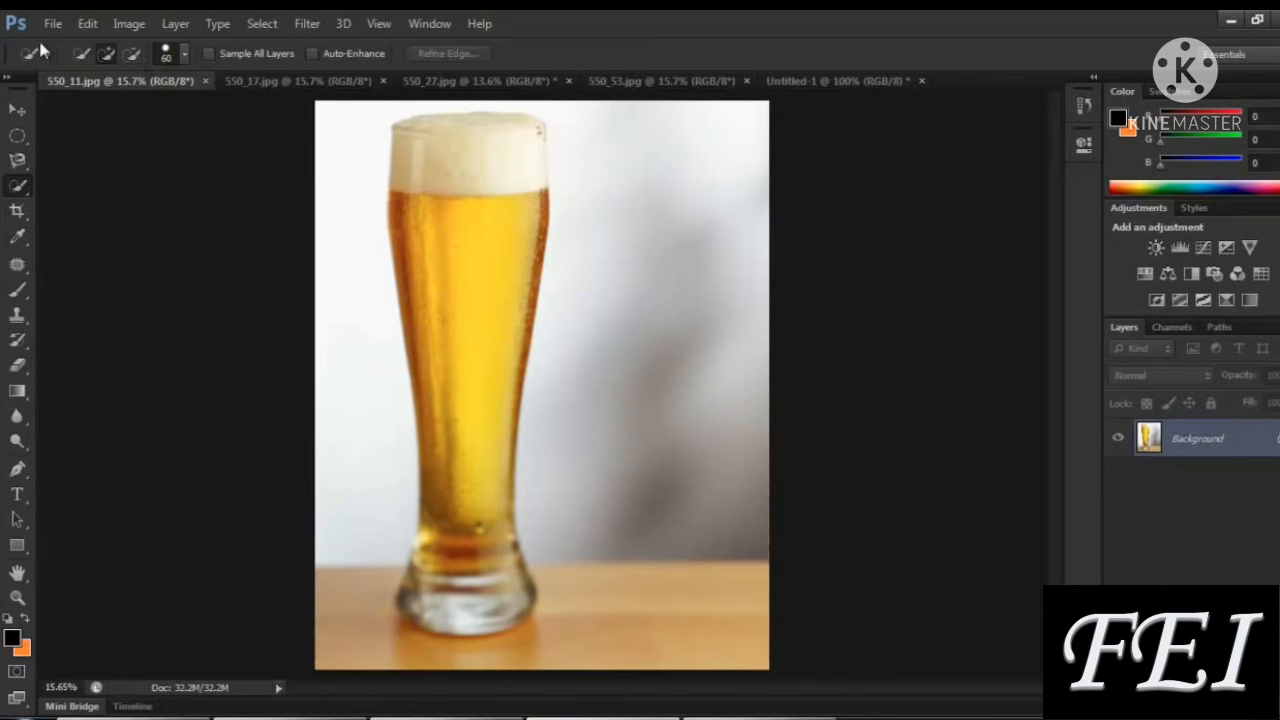
Make a new quick selection of the light background left of the glass, and clear it
{"action": "left_click", "coordinate": [79, 55]}
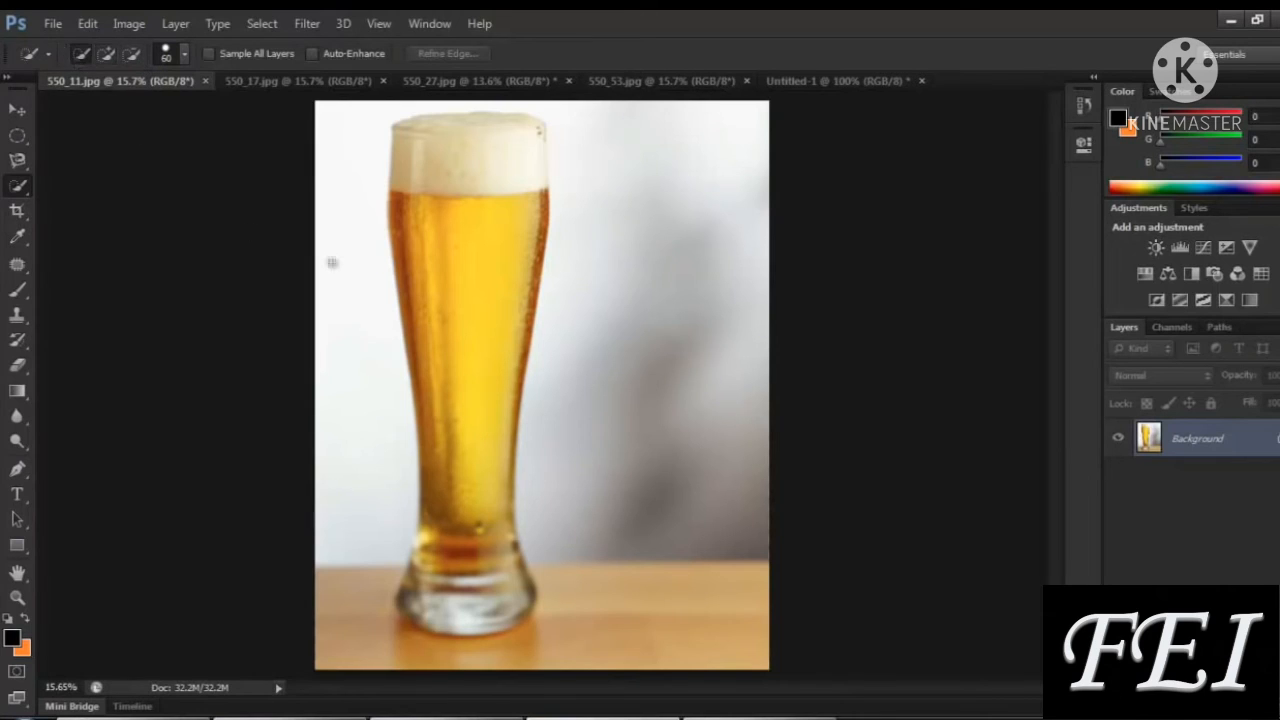
{"action": "left_click", "coordinate": [379, 449]}
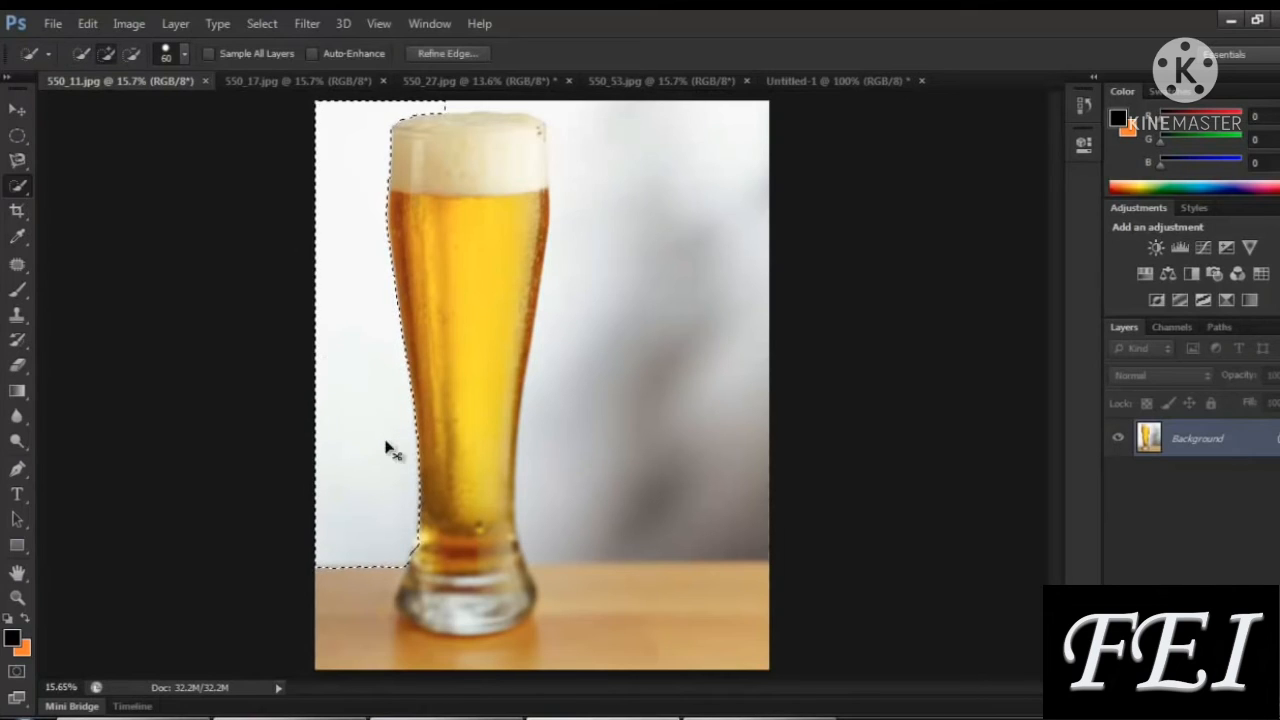
{"action": "key", "text": "ctrl+d"}
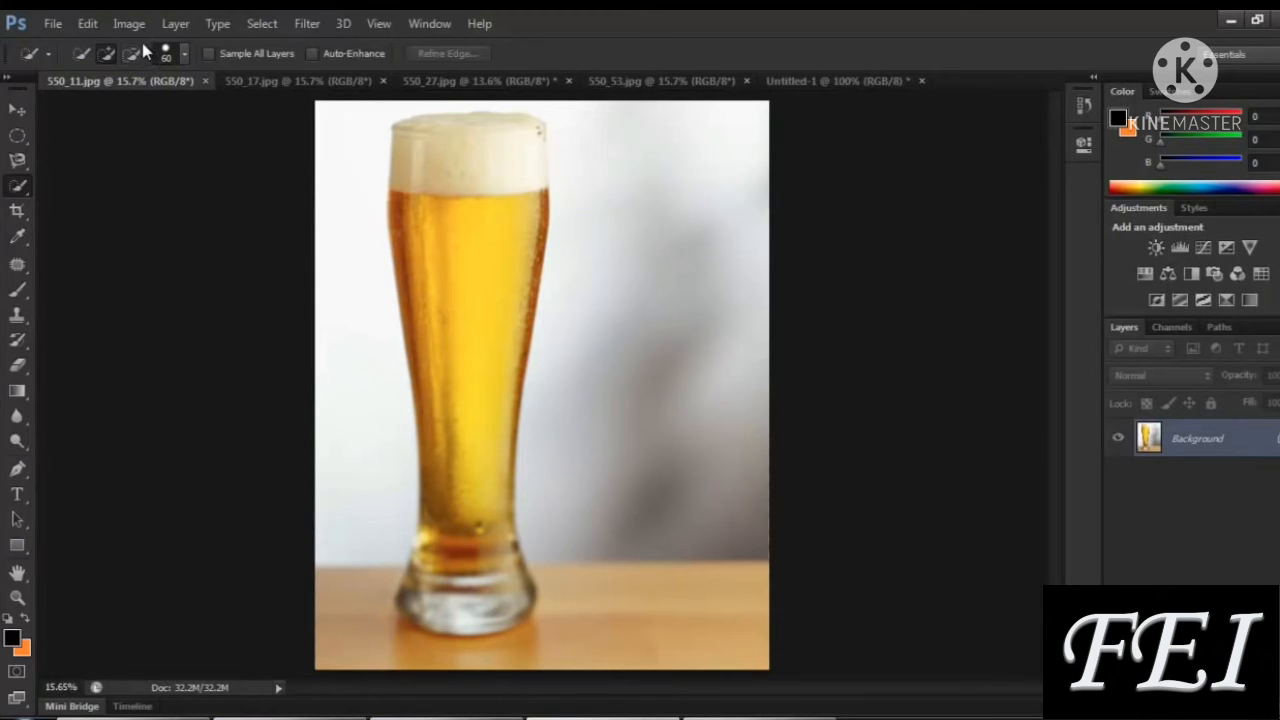
Examine the Quick Selection brush's size, hardness and spacing settings
{"action": "left_click", "coordinate": [184, 54]}
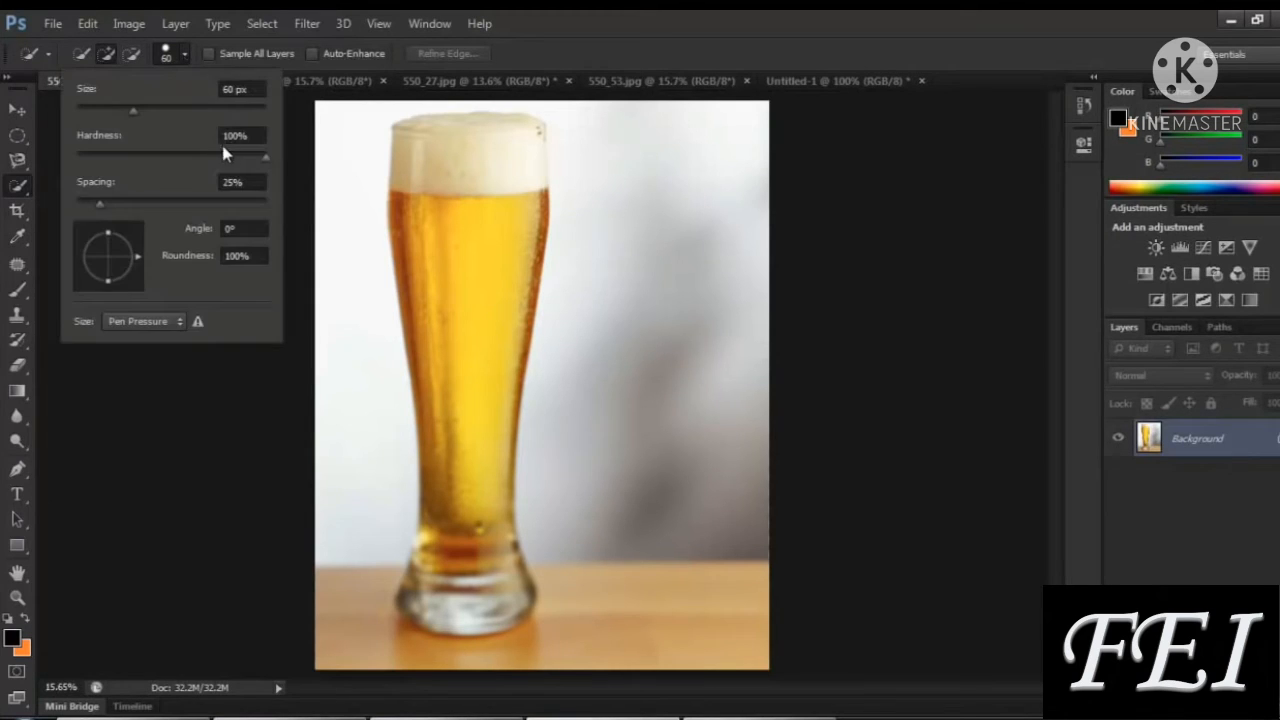
{"action": "left_click", "coordinate": [183, 57]}
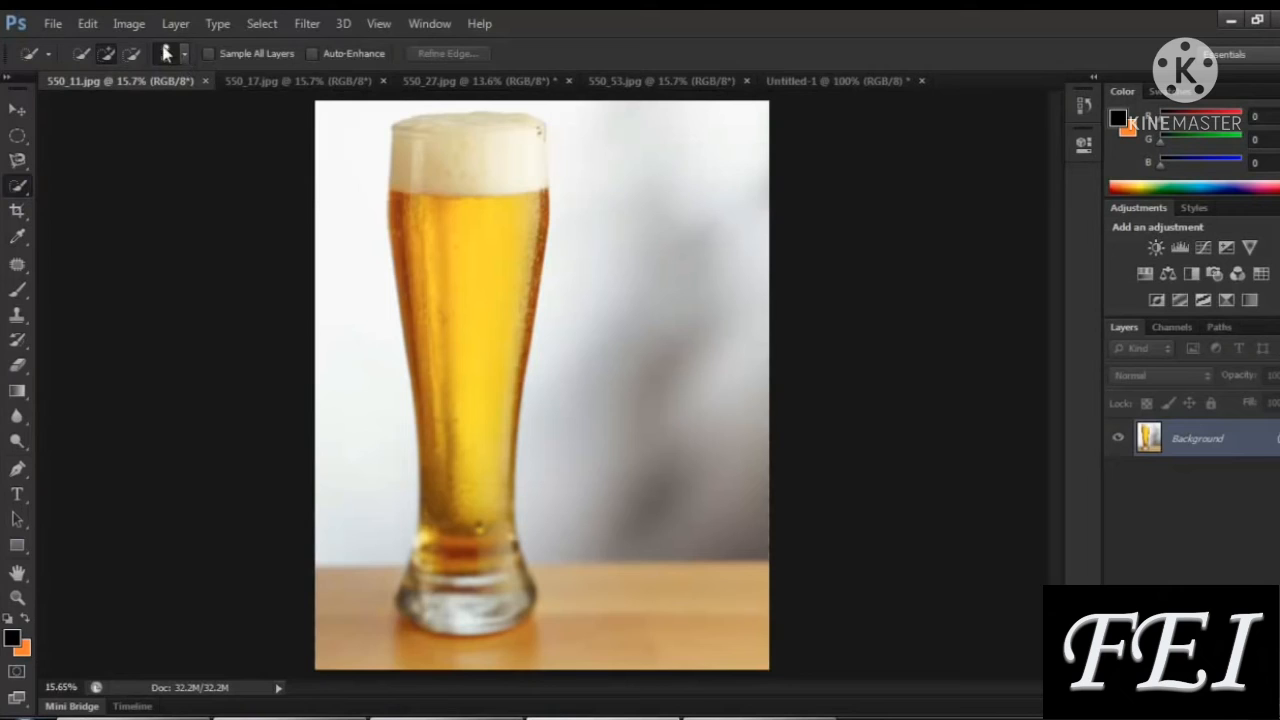
Enlarge the Quick Selection brush to 154 px, and reduce its size to 66 px
{"action": "left_click", "coordinate": [185, 56]}
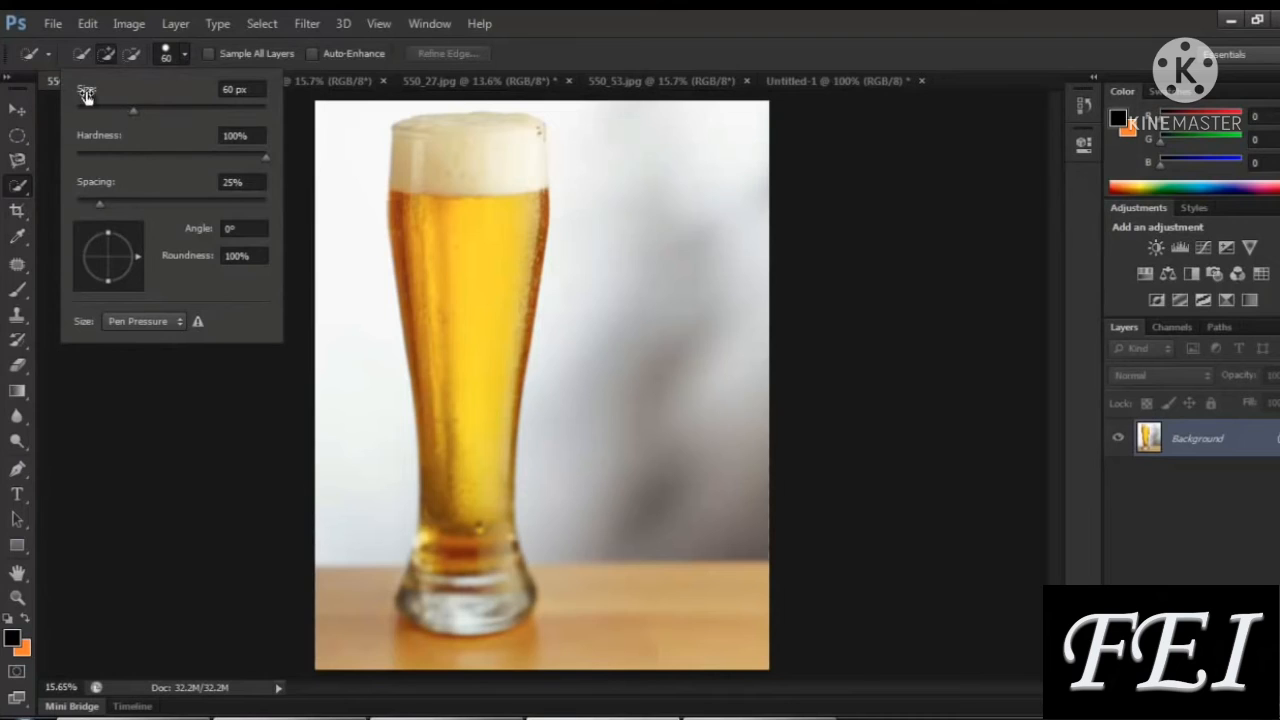
{"action": "left_click_drag", "start_coordinate": [83, 93], "coordinate": [173, 96]}
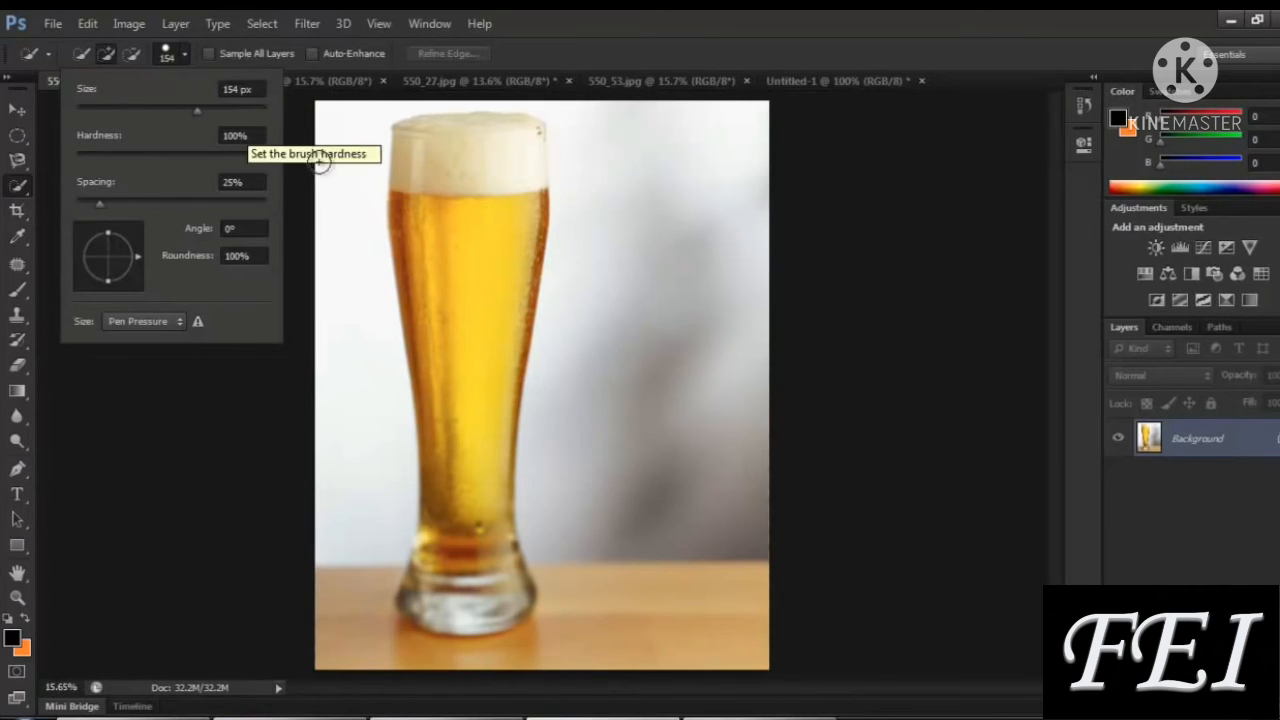
{"action": "left_click_drag", "start_coordinate": [196, 117], "coordinate": [140, 121]}
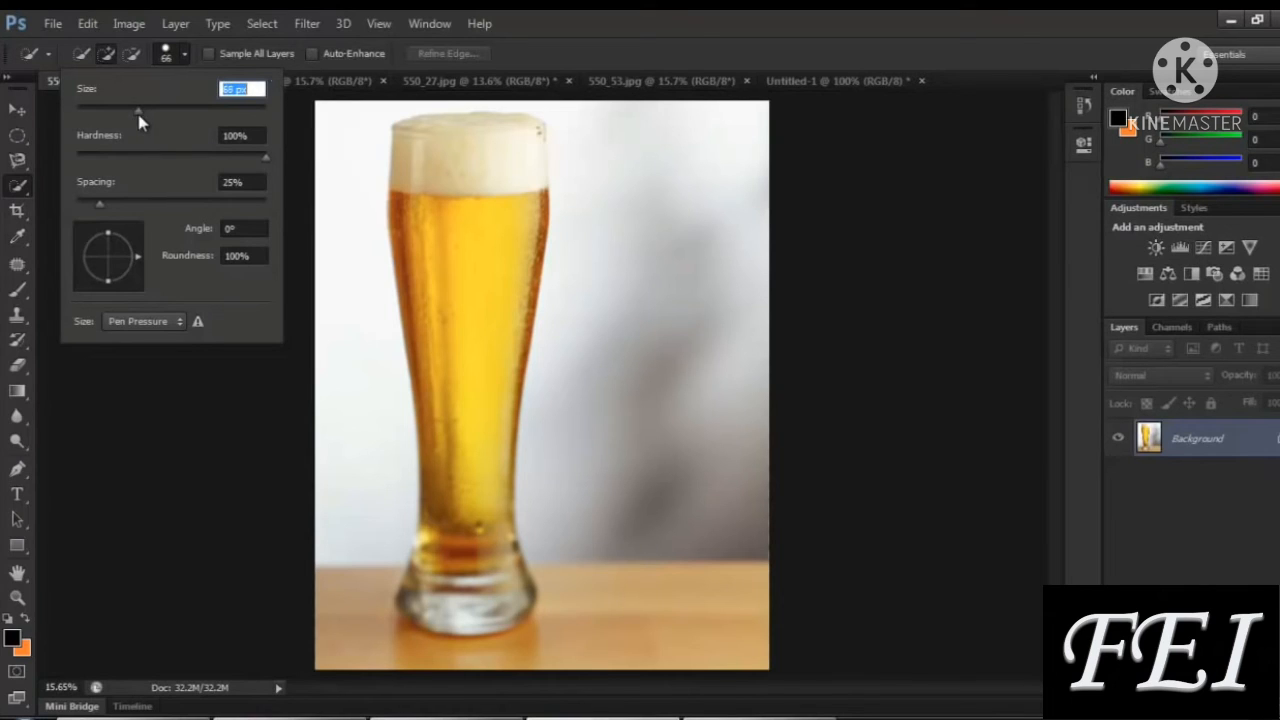
{"action": "left_click", "coordinate": [186, 52]}
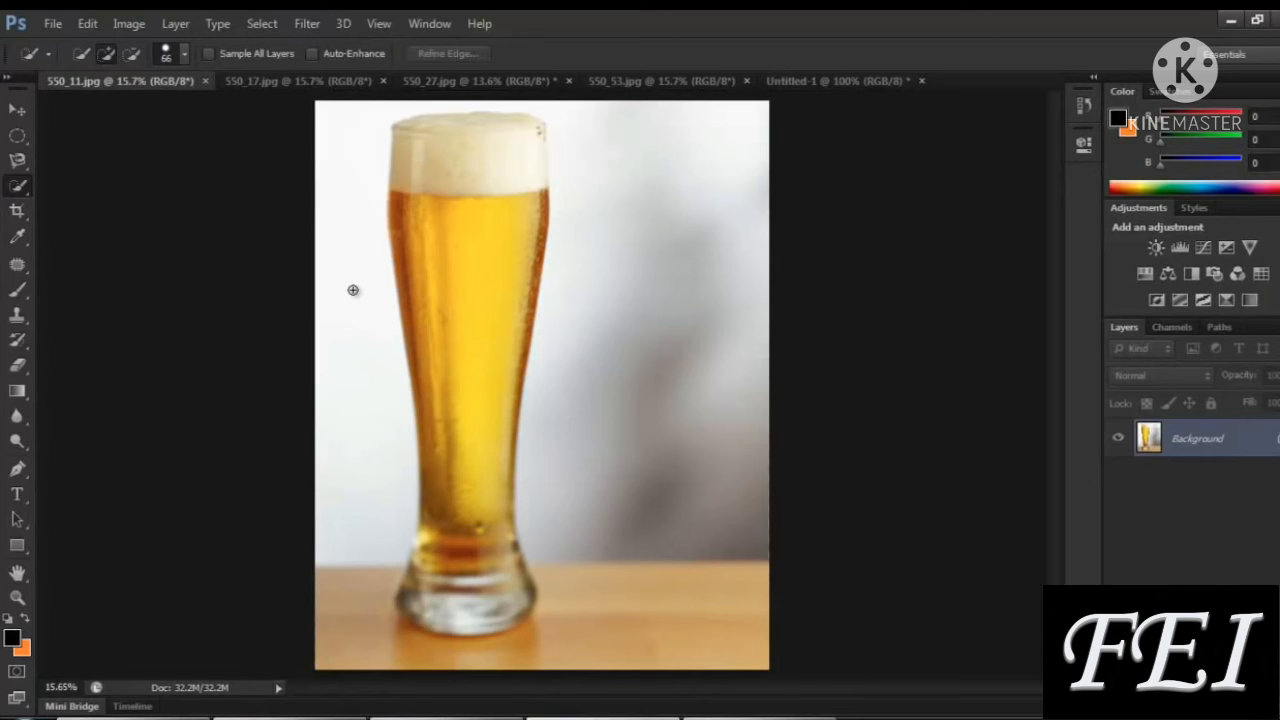
Enlarge the Quick Selection brush to 500 px over the image
{"action": "key", "text": "bracketright"}
{"action": "key", "text": "bracketright"}
{"action": "key", "text": "bracketright"}
{"action": "key", "text": "bracketright"}
{"action": "key", "text": "bracketright"}
{"action": "key", "text": "bracketright"}
{"action": "key", "text": "bracketright"}
{"action": "key", "text": "bracketright"}
{"action": "key", "text": "bracketright"}
{"action": "key", "text": "bracketright"}
{"action": "key", "text": "bracketright"}
{"action": "key", "text": "bracketright"}
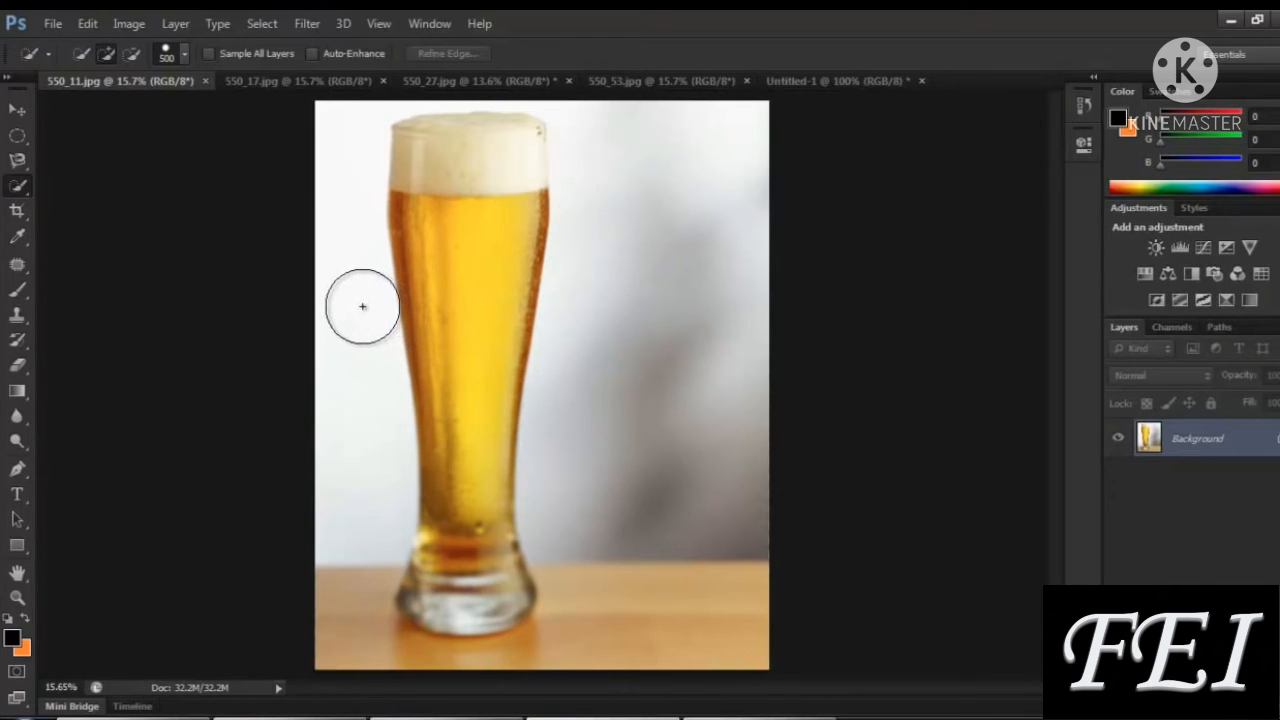
Quick-select the light background left of the glass down to the table edge, and inspect the selection's lower boundary
{"action": "left_click", "coordinate": [358, 367]}
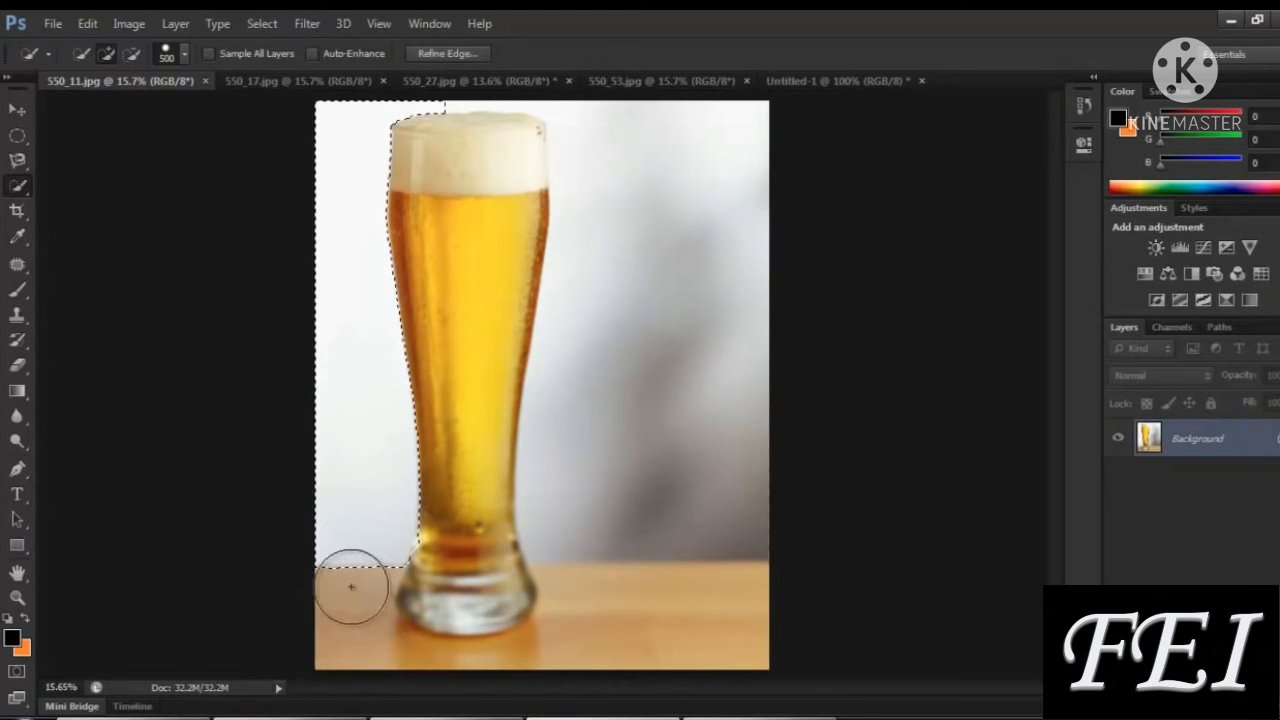
{"action": "scroll", "coordinate": [335, 591], "scroll_direction": "up", "scroll_amount": 5}
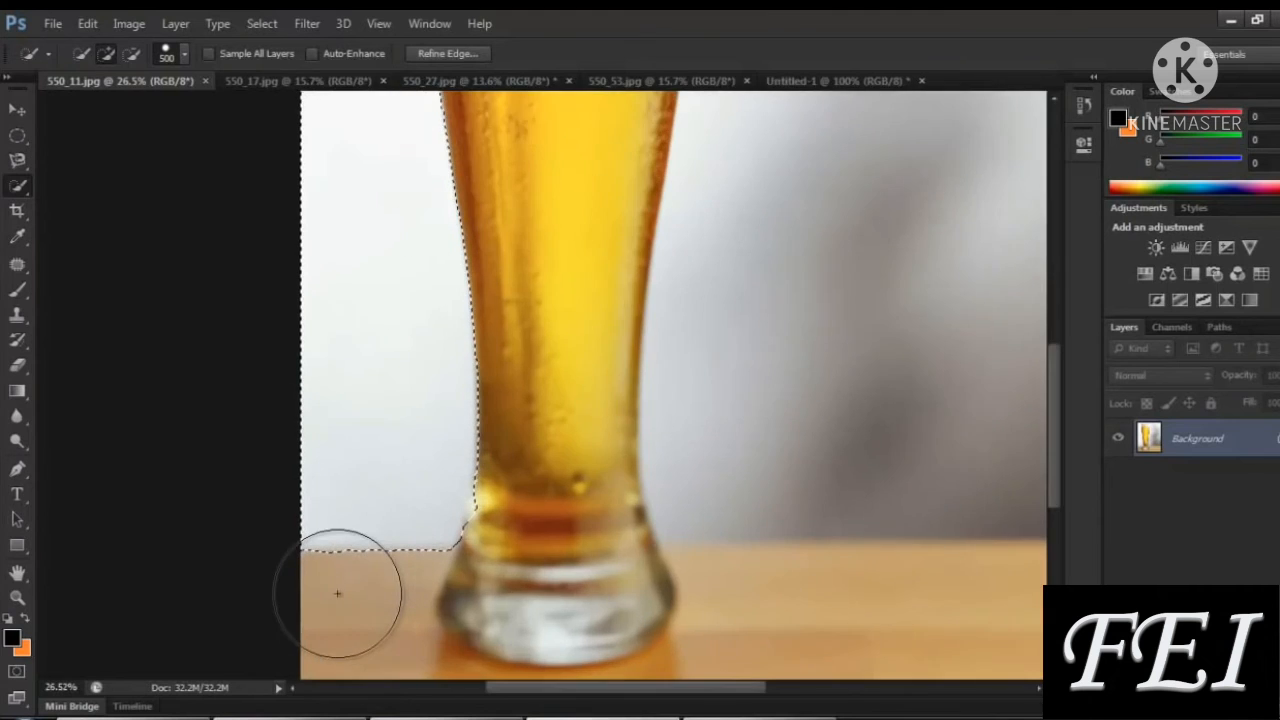
{"action": "scroll", "coordinate": [337, 593], "scroll_direction": "up", "scroll_amount": 2}
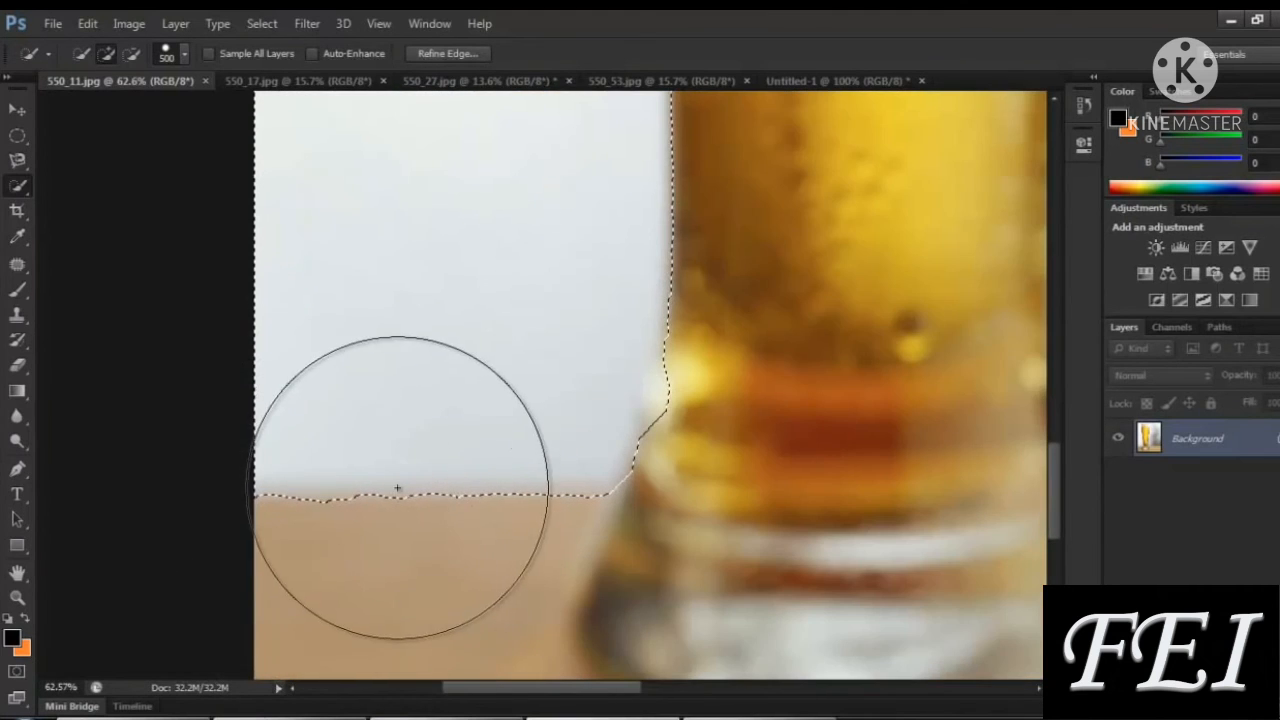
{"action": "scroll", "coordinate": [414, 545], "scroll_direction": "down", "scroll_amount": 3}
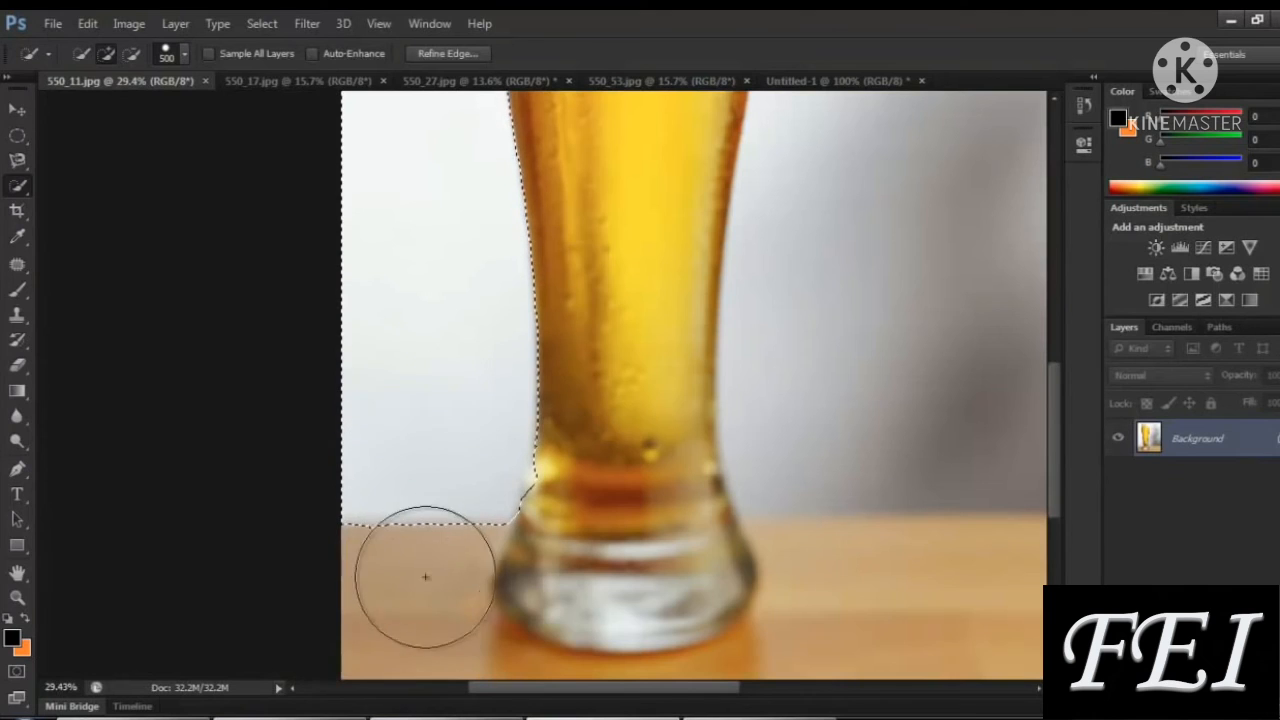
{"action": "scroll", "coordinate": [408, 530], "scroll_direction": "down", "scroll_amount": 2}
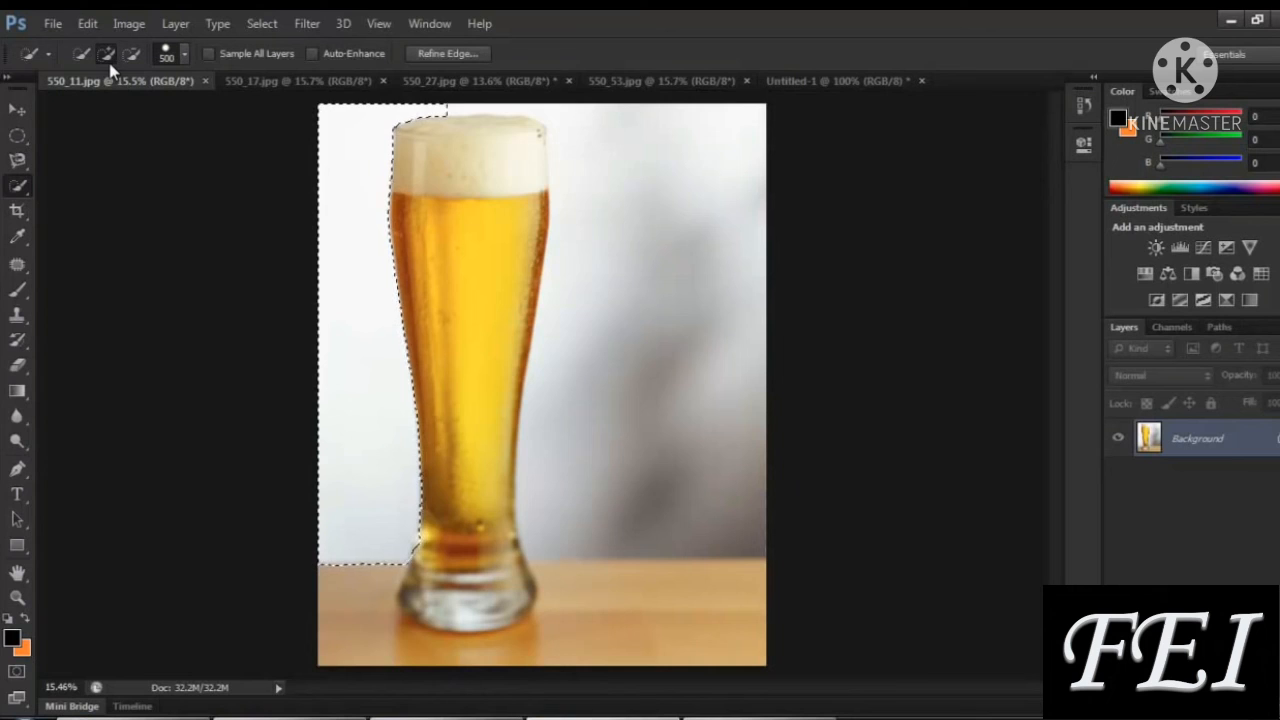
Add the background right of the glass to the quick selection, and check its edge along the glass
{"action": "mouse_move", "coordinate": [648, 420]}
{"action": "left_mouse_down"}
{"action": "mouse_move", "coordinate": [640, 386]}
{"action": "mouse_move", "coordinate": [620, 408]}
{"action": "mouse_move", "coordinate": [589, 354]}
{"action": "mouse_move", "coordinate": [614, 297]}
{"action": "mouse_move", "coordinate": [578, 183]}
{"action": "left_mouse_up"}
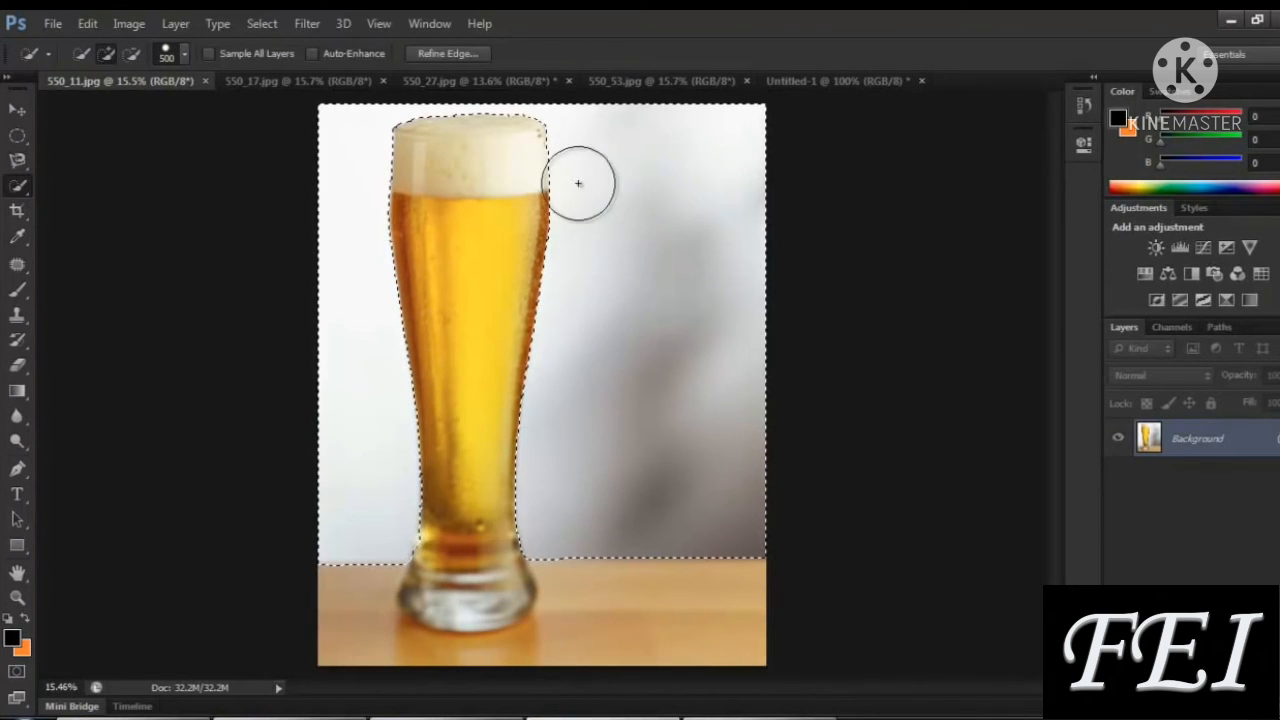
{"action": "scroll", "coordinate": [543, 143], "scroll_direction": "up", "scroll_amount": 5}
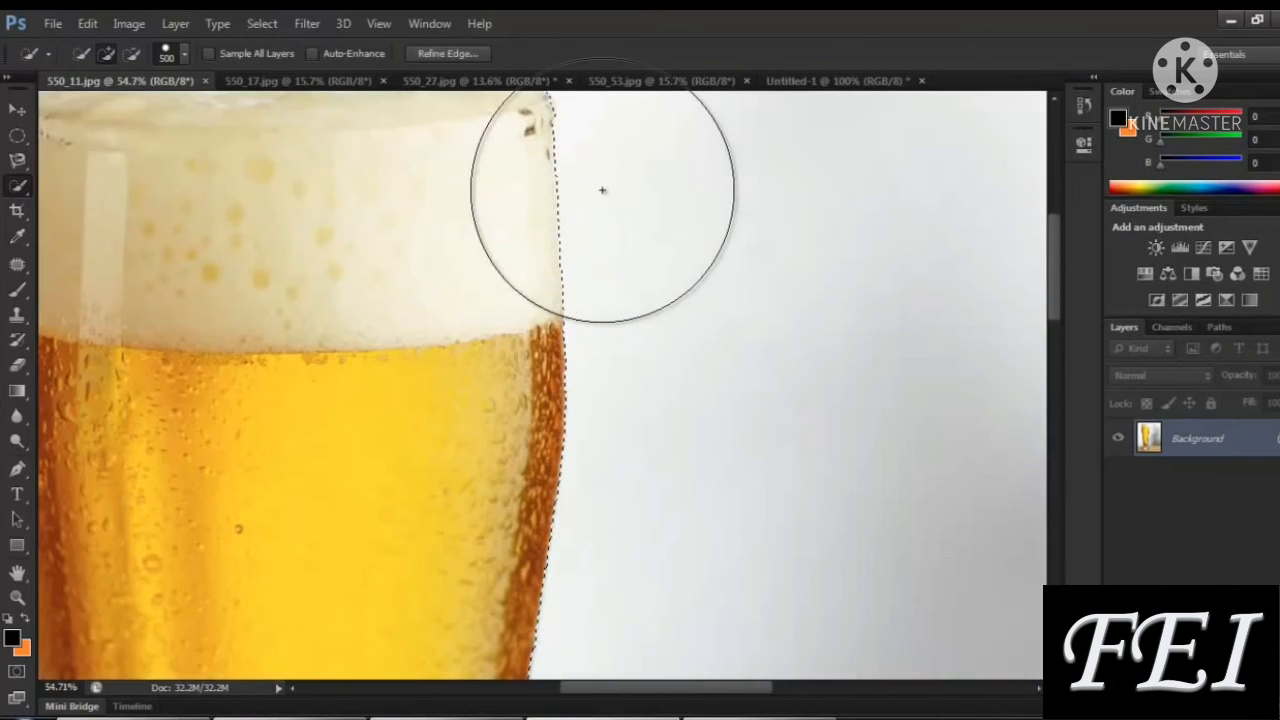
{"action": "scroll", "coordinate": [602, 190], "scroll_direction": "down", "scroll_amount": 5}
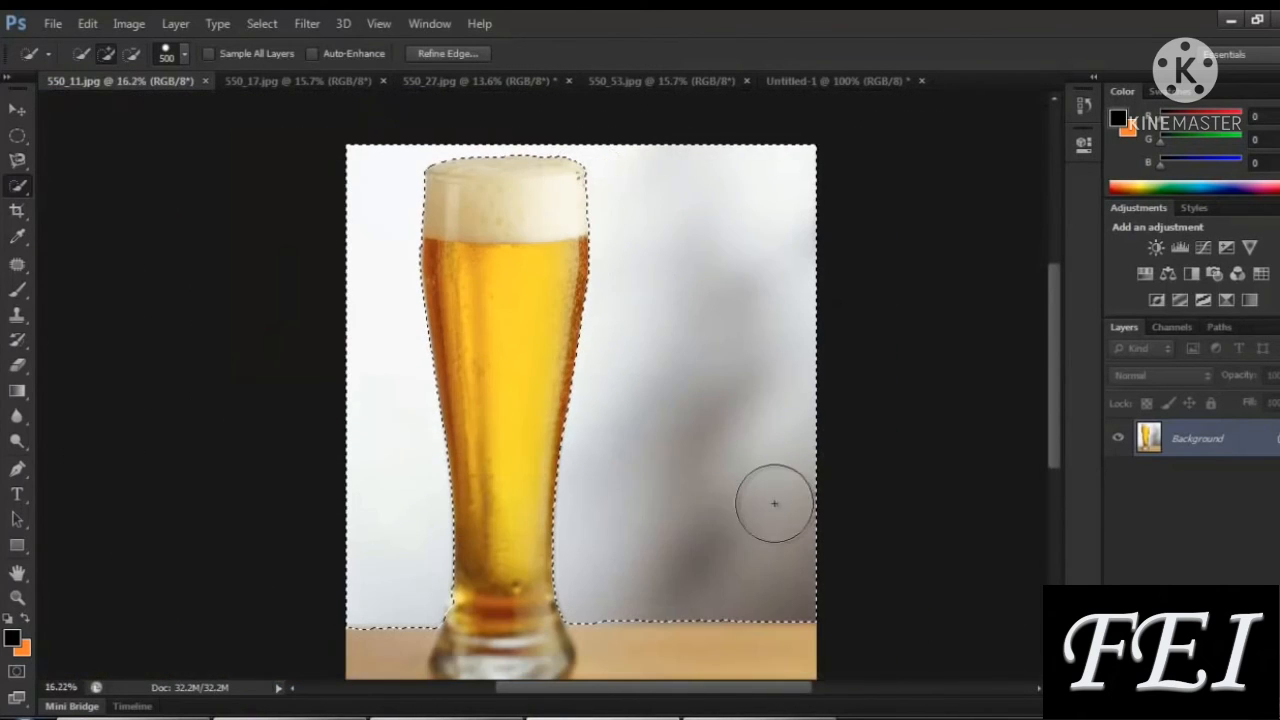
{"action": "scroll", "coordinate": [655, 285], "scroll_direction": "down", "scroll_amount": 2}
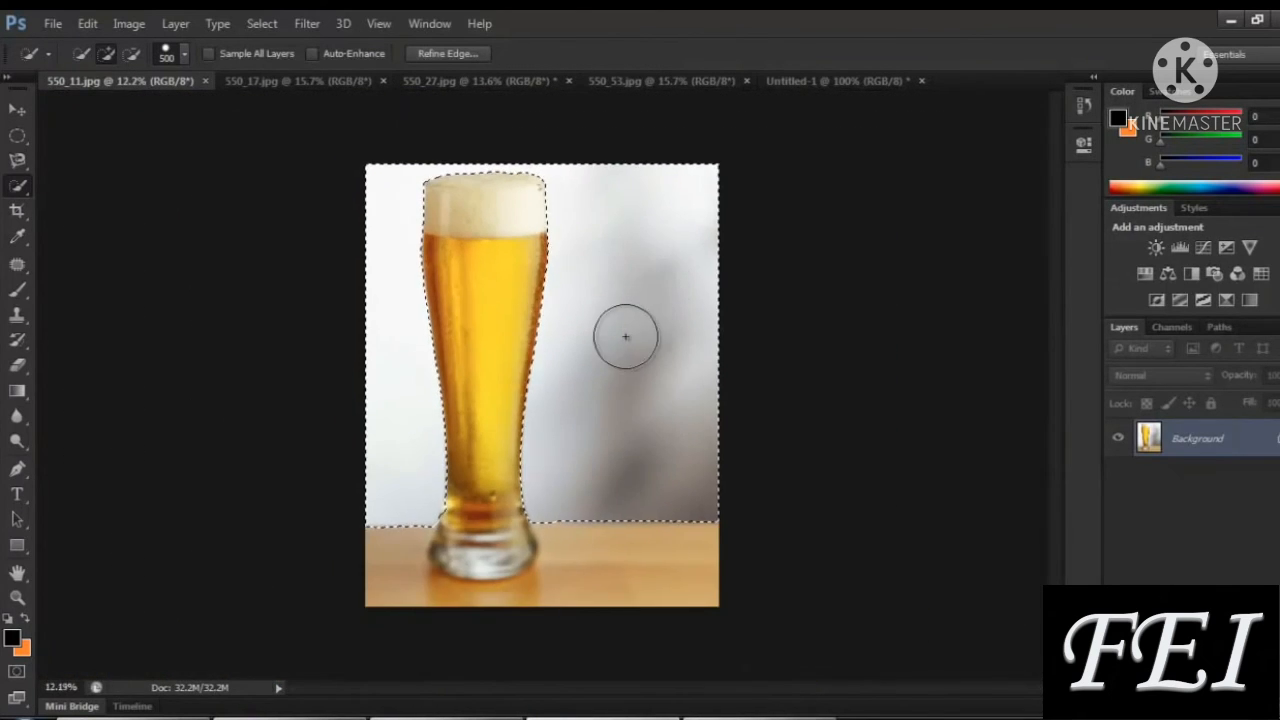
{"action": "scroll", "coordinate": [625, 336], "scroll_direction": "up", "scroll_amount": 1}
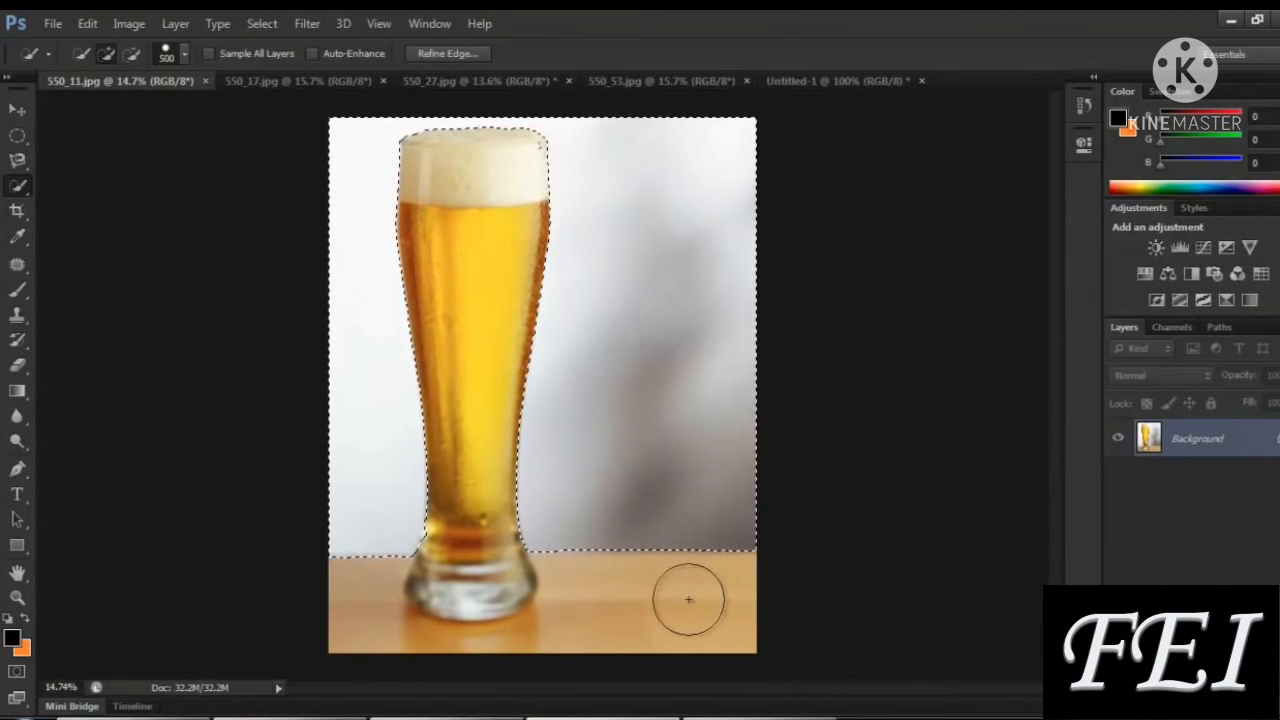
Switch to the Magic Wand Tool and clear the current selection
{"action": "key", "text": "ctrl+d"}
{"action": "scroll", "coordinate": [549, 401], "scroll_direction": "up", "scroll_amount": 1}
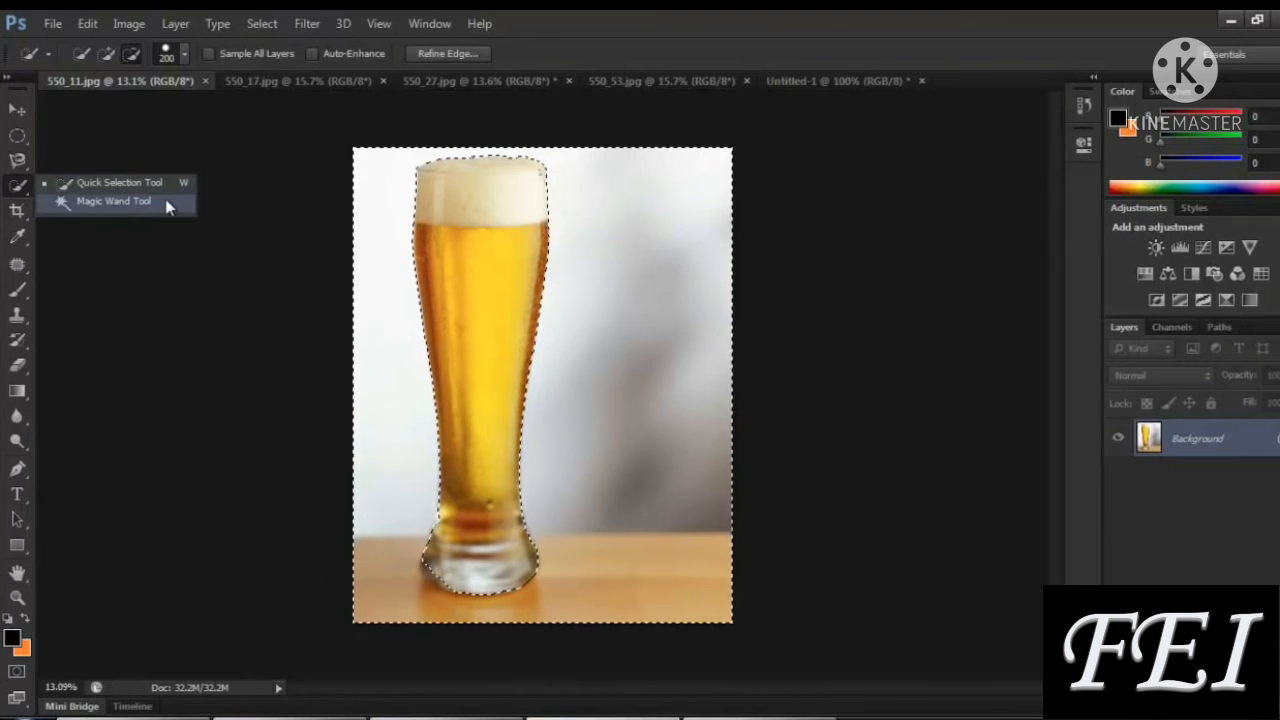
{"action": "left_click", "coordinate": [141, 208]}
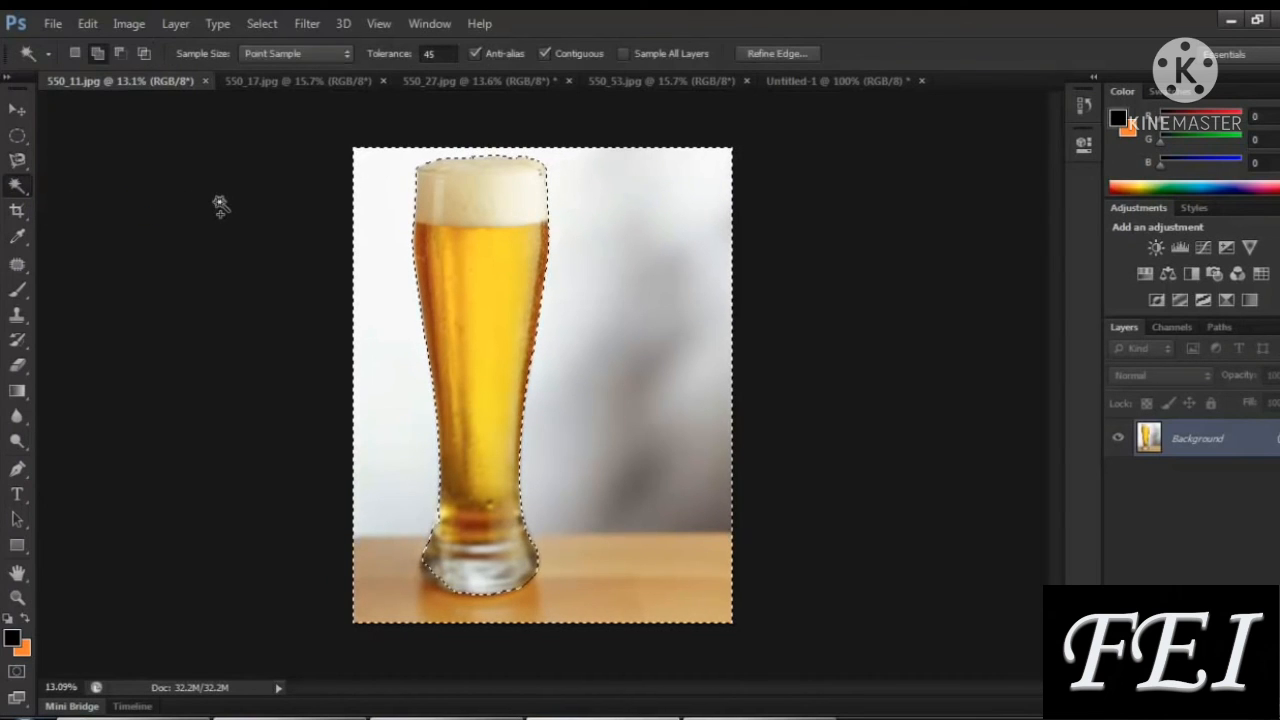
{"action": "key", "text": "ctrl+d"}
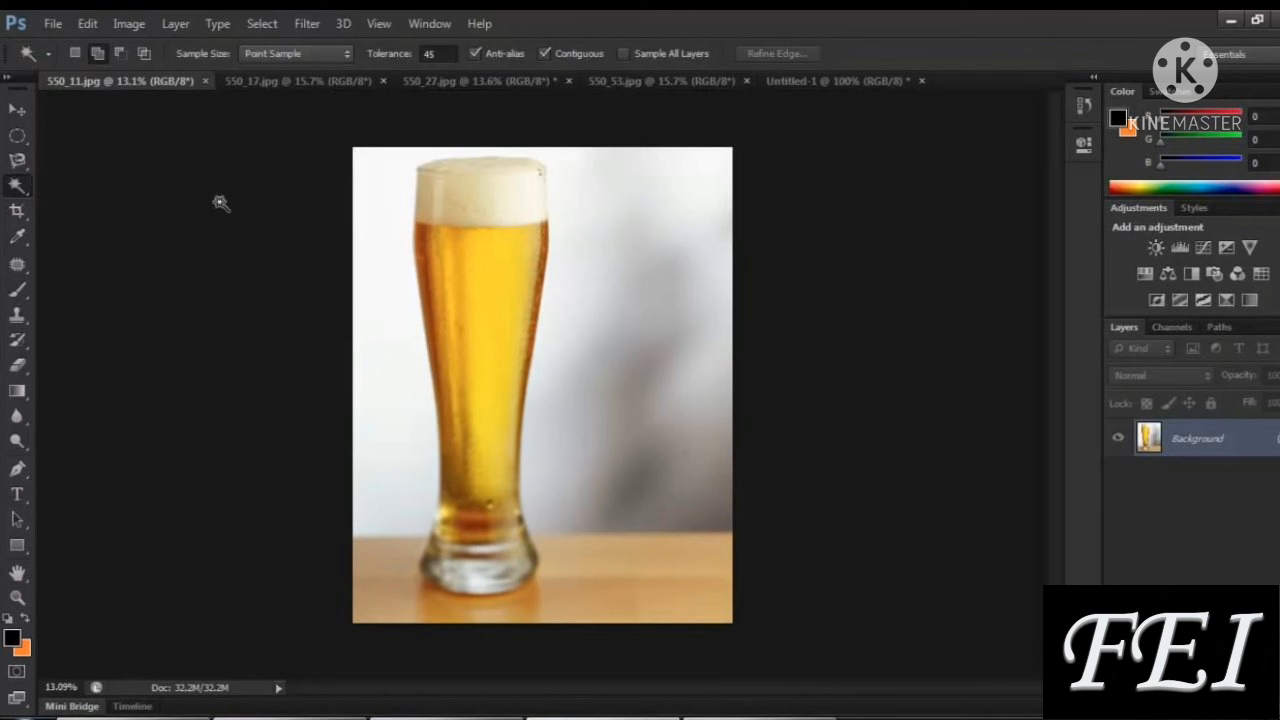
Select the light background with the Magic Wand, add the darker area right of the glass, and check the foam
{"action": "scroll", "coordinate": [410, 233], "scroll_direction": "up", "scroll_amount": 1}
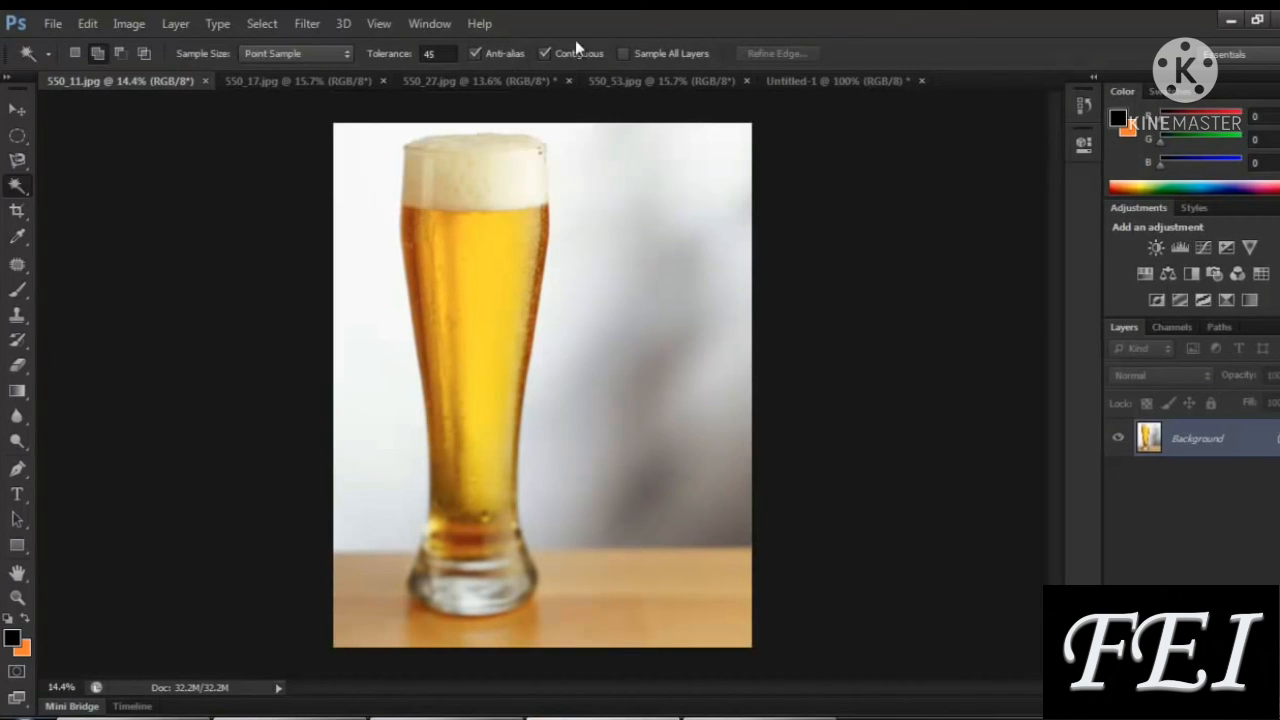
{"action": "left_click", "coordinate": [606, 218]}
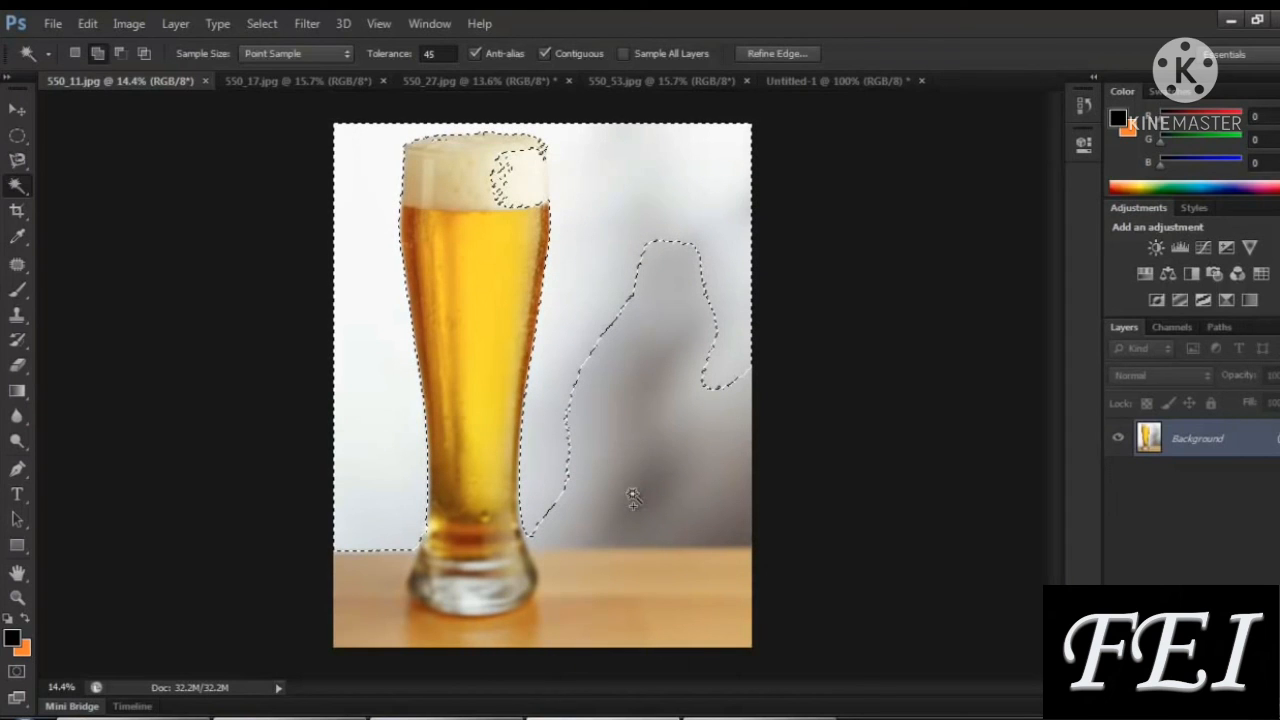
{"action": "left_click", "coordinate": [670, 316]}
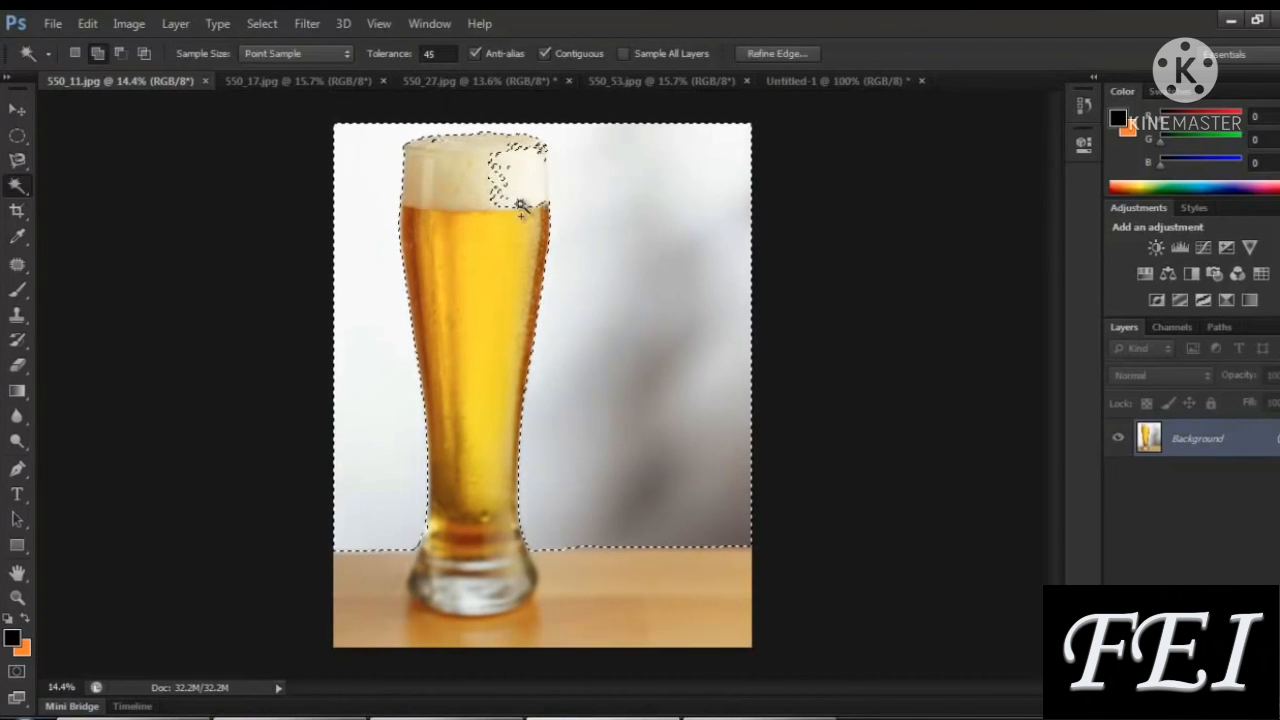
{"action": "scroll", "coordinate": [506, 168], "scroll_direction": "up", "scroll_amount": 1}
{"action": "scroll", "coordinate": [506, 168], "scroll_direction": "up", "scroll_amount": 1}
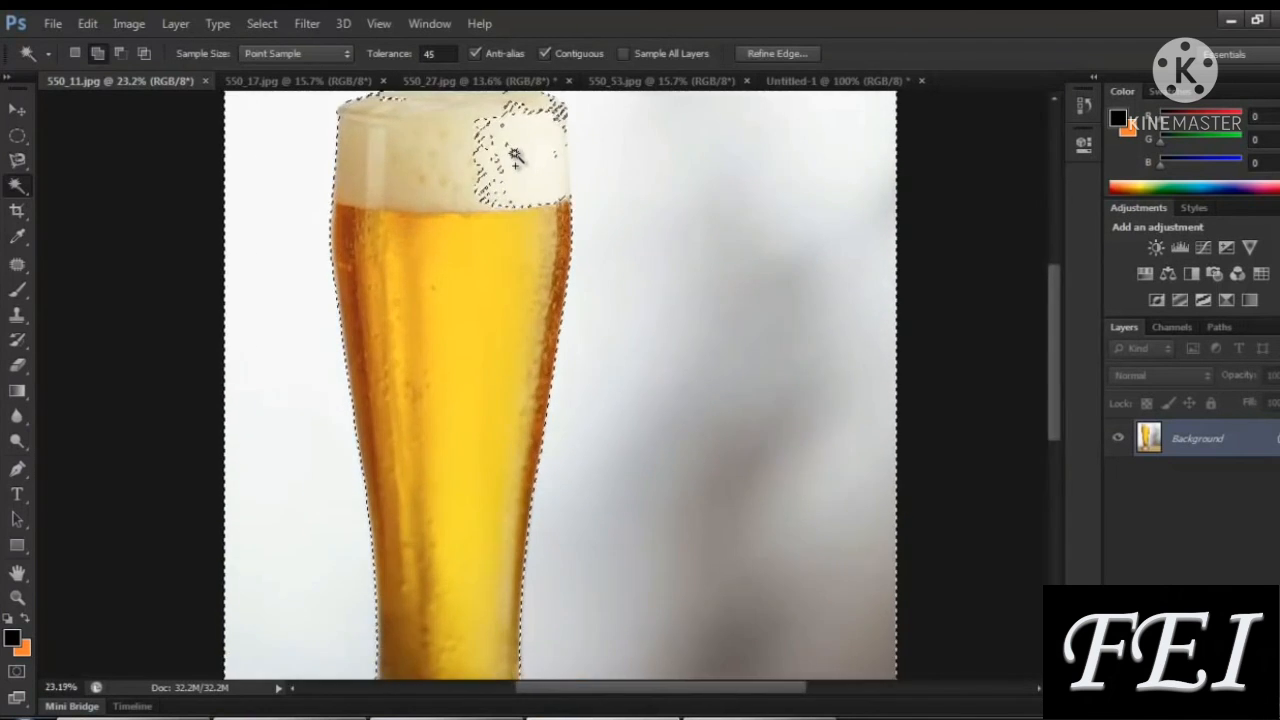
Set the Magic Wand tolerance to 8, clear the selection, and sample the background's upper right corner
{"action": "left_click", "coordinate": [422, 56]}
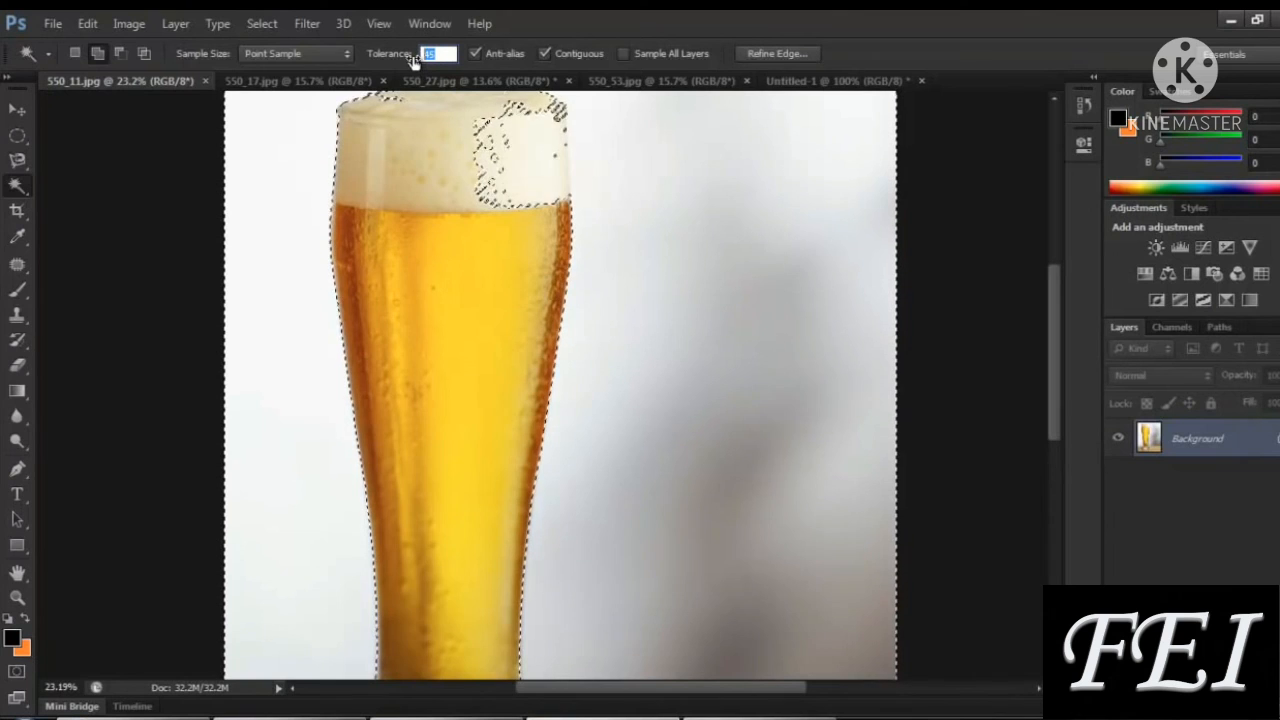
{"action": "type", "text": "8"}
{"action": "key", "text": "Return"}
{"action": "scroll", "coordinate": [515, 136], "scroll_direction": "down", "scroll_amount": 5}
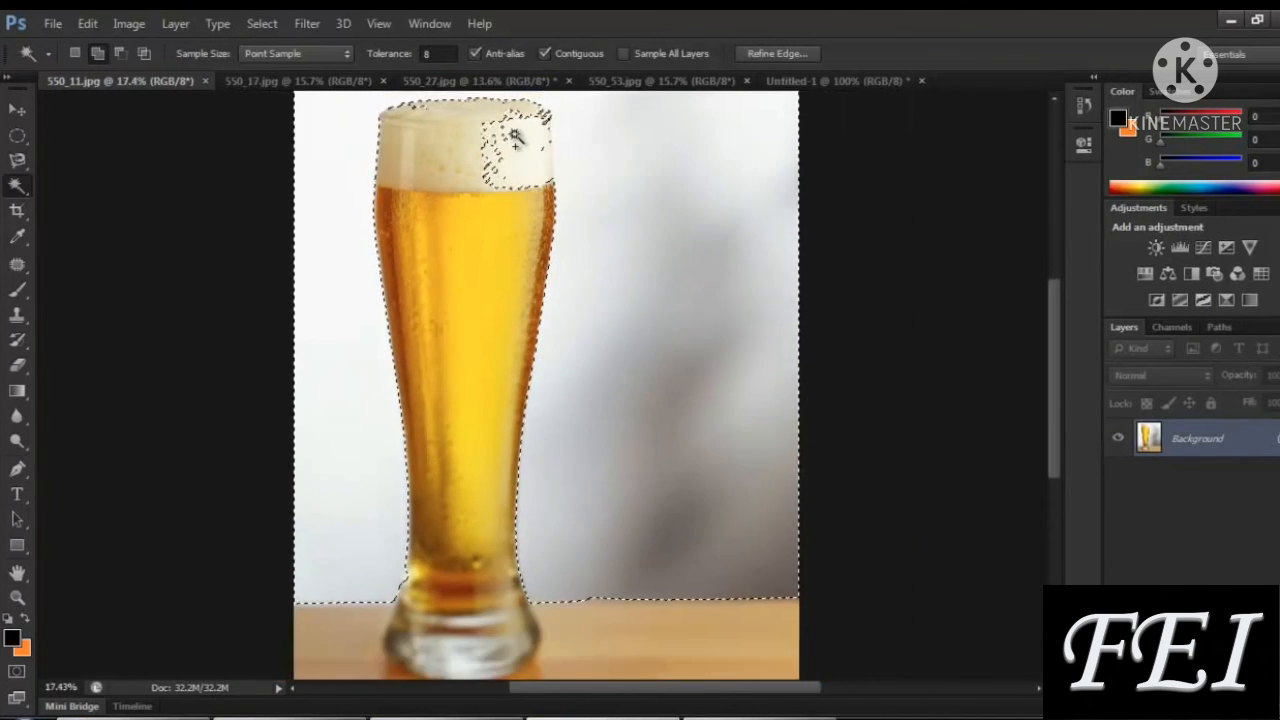
{"action": "key", "text": "ctrl+d"}
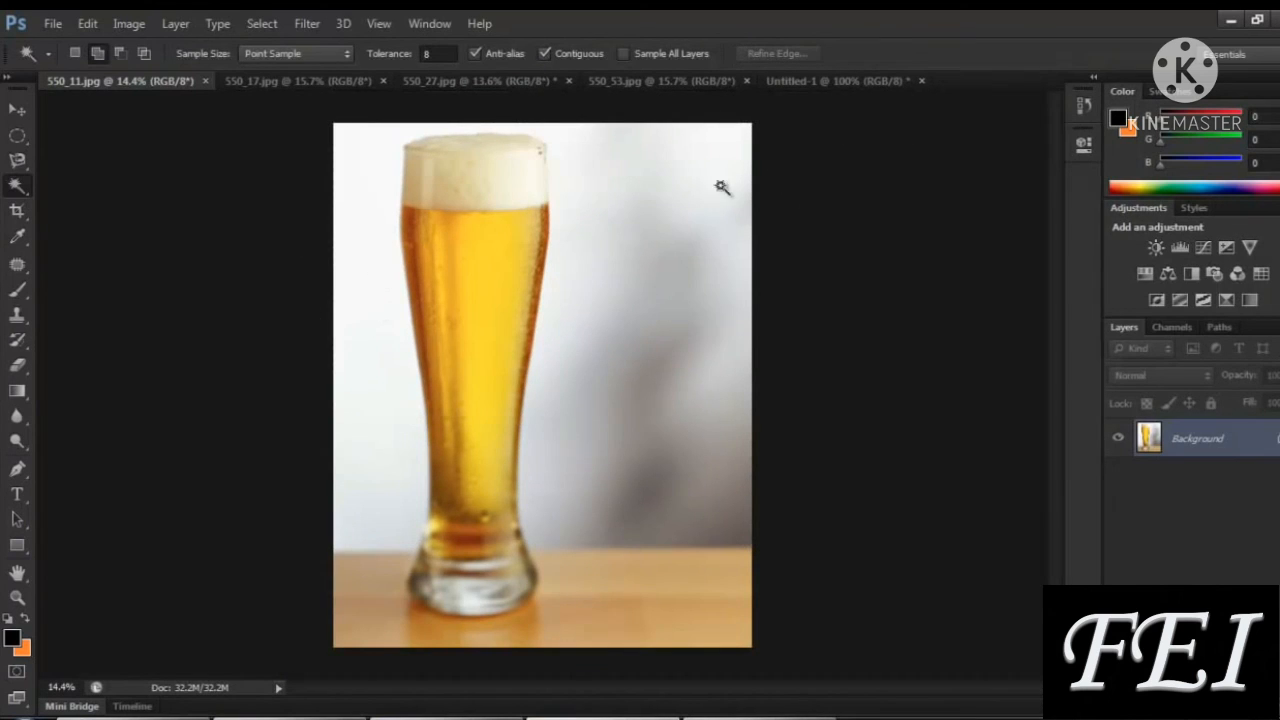
{"action": "left_click", "coordinate": [726, 148]}
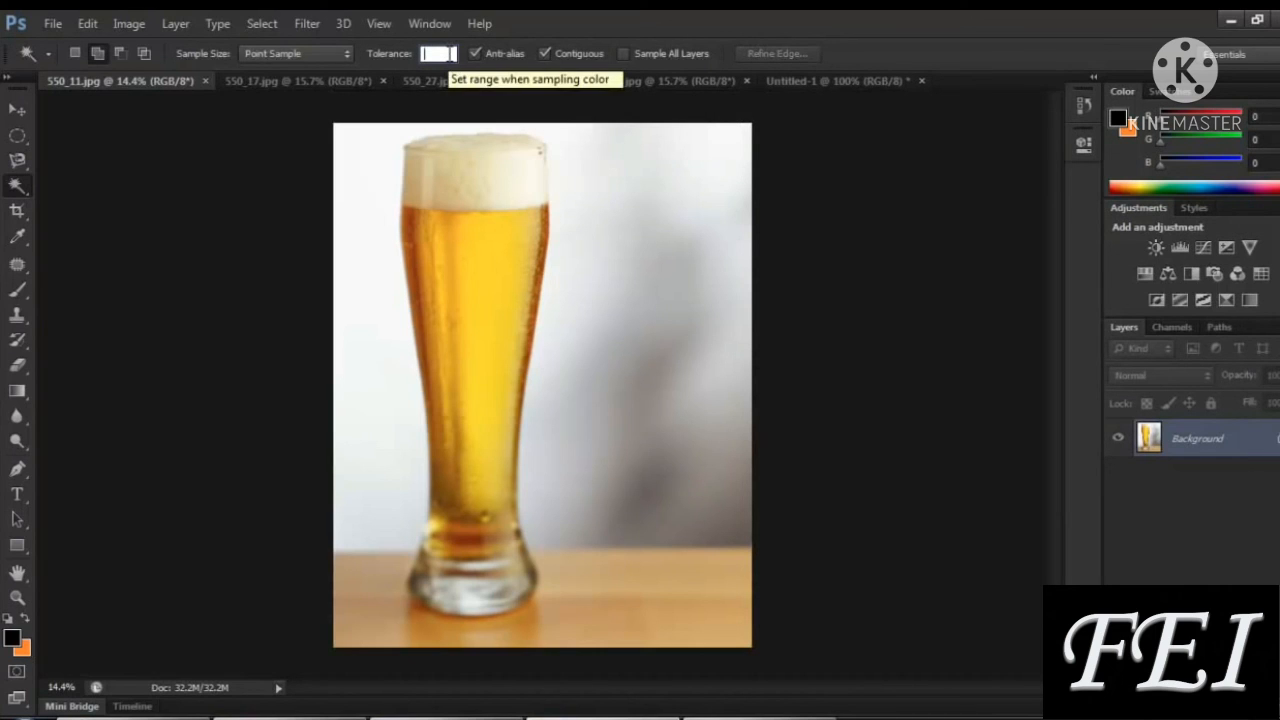
Set the Magic Wand tolerance to 80 and select the light background around the glass
{"action": "type", "text": "80"}
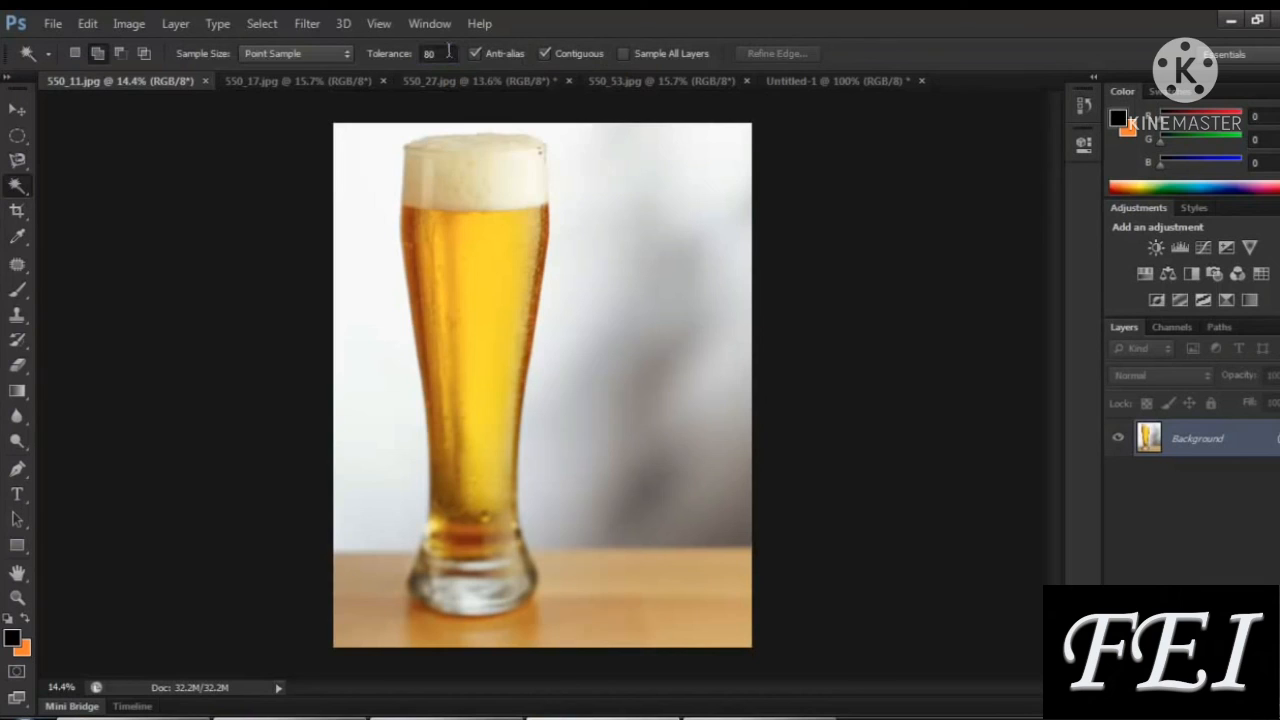
{"action": "left_click", "coordinate": [669, 176]}
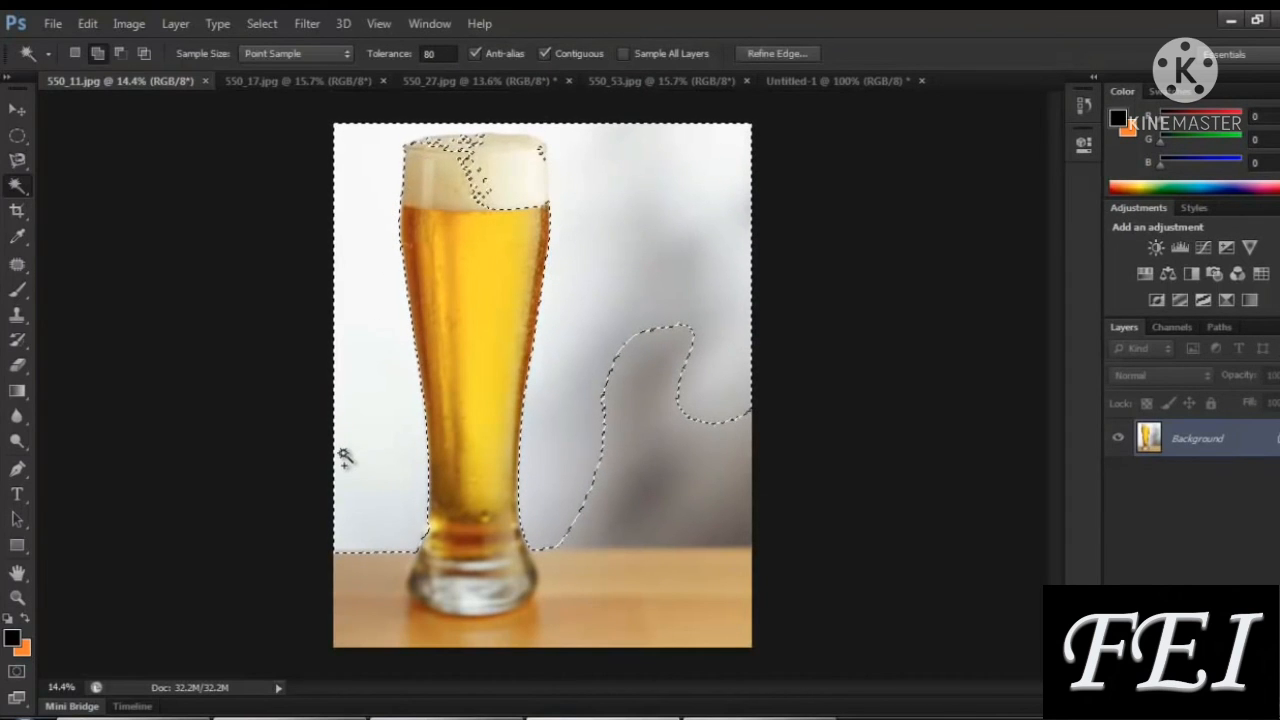
{"action": "scroll", "coordinate": [721, 346], "scroll_direction": "up", "scroll_amount": 3}
{"action": "scroll", "coordinate": [721, 346], "scroll_direction": "down", "scroll_amount": 2}
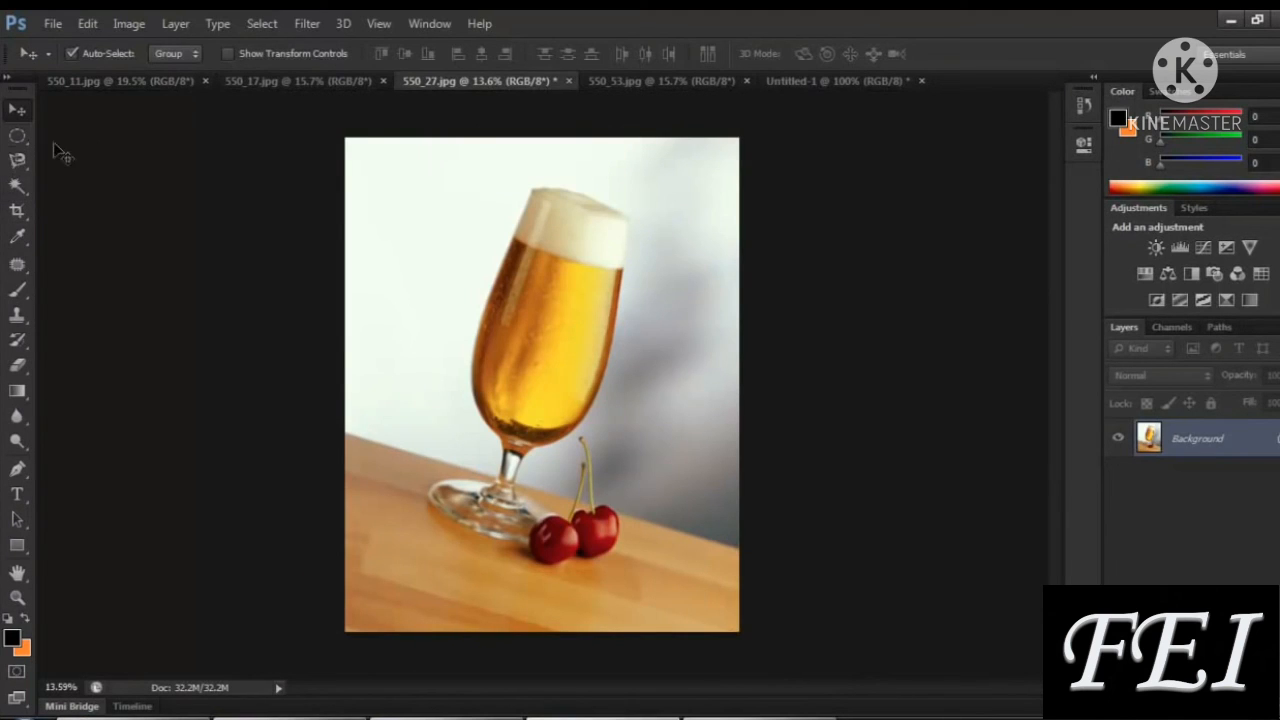
In 550_27.jpg, select the light background around the tilted glass with the Magic Wand, and inspect the selection's edge at the foam
{"action": "left_click", "coordinate": [15, 188]}
{"action": "left_click", "coordinate": [451, 240]}
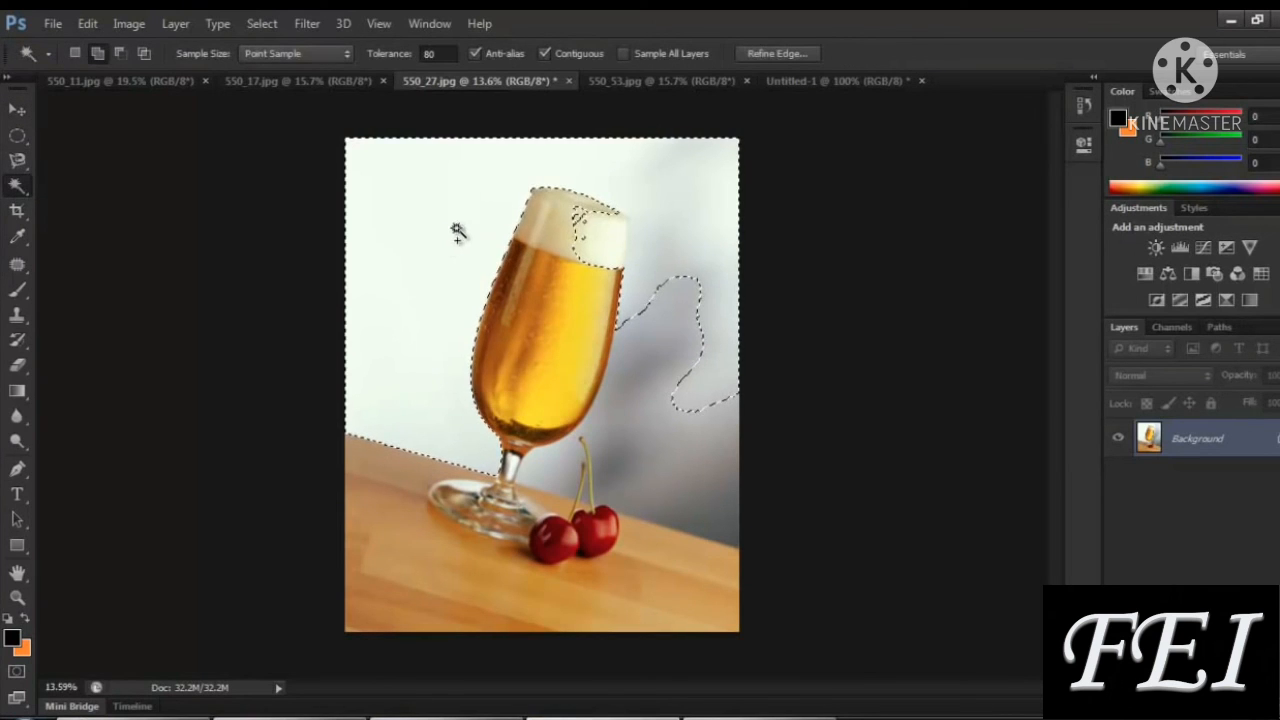
{"action": "scroll", "coordinate": [582, 222], "scroll_direction": "up", "scroll_amount": 5}
{"action": "scroll", "coordinate": [582, 222], "scroll_direction": "up", "scroll_amount": 2}
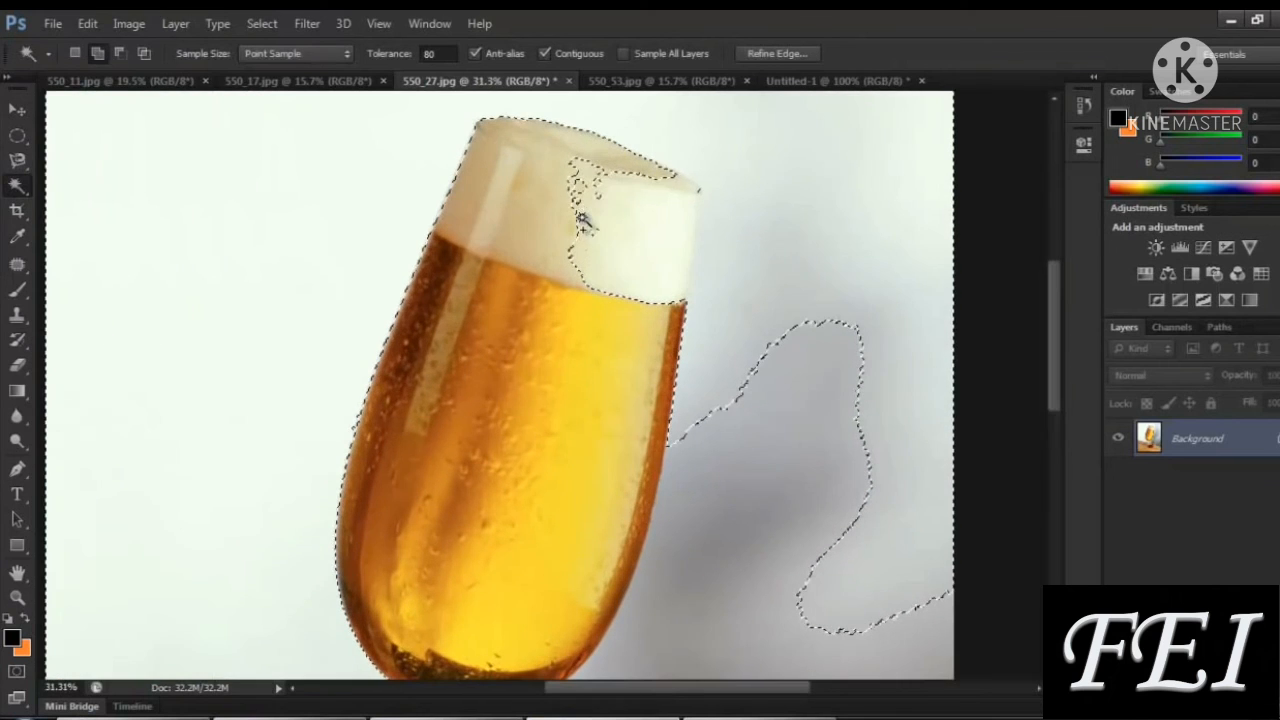
{"action": "scroll", "coordinate": [594, 214], "scroll_direction": "up", "scroll_amount": 2}
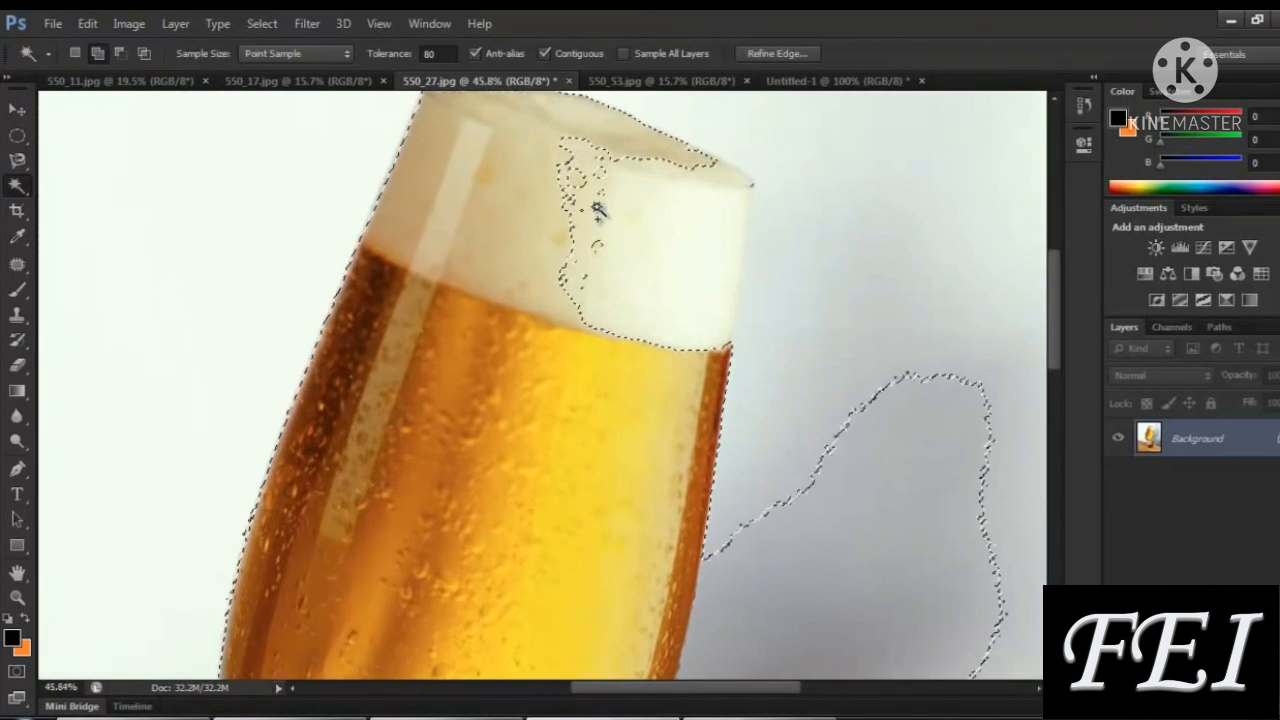
{"action": "scroll", "coordinate": [594, 212], "scroll_direction": "down", "scroll_amount": 3}
{"action": "scroll", "coordinate": [596, 210], "scroll_direction": "down", "scroll_amount": 2}
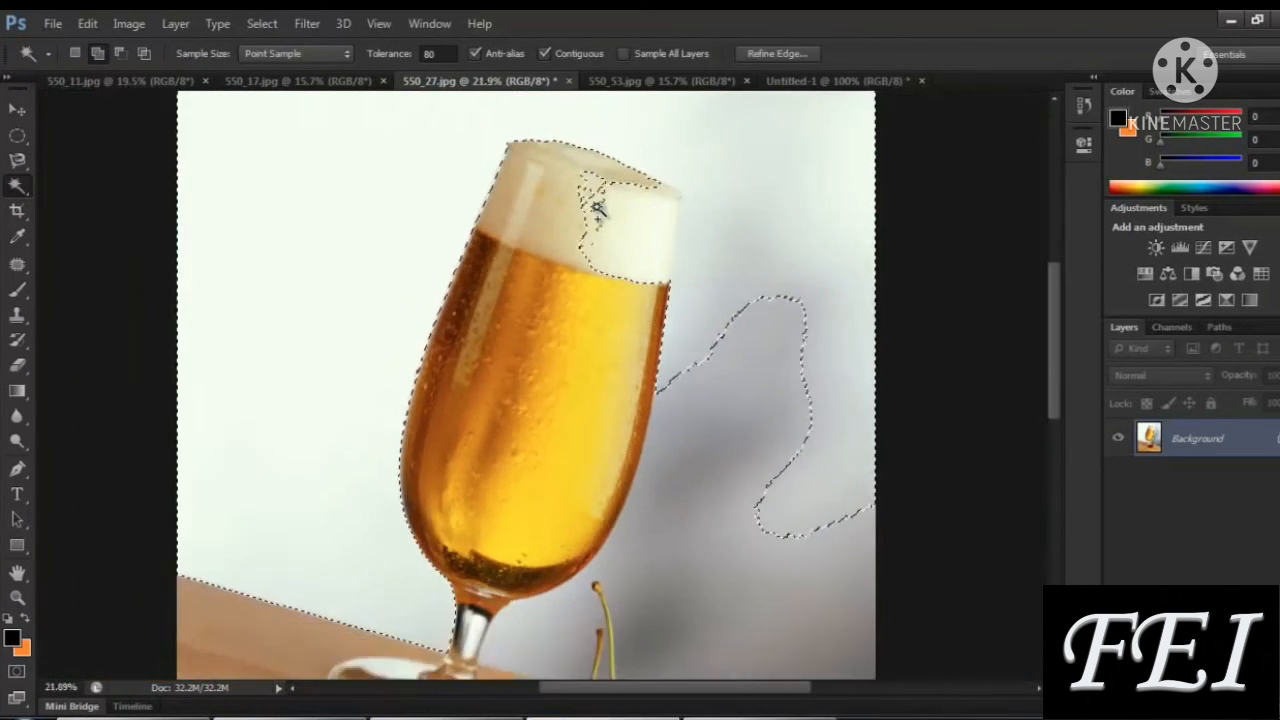
{"action": "scroll", "coordinate": [640, 217], "scroll_direction": "down", "scroll_amount": 2}
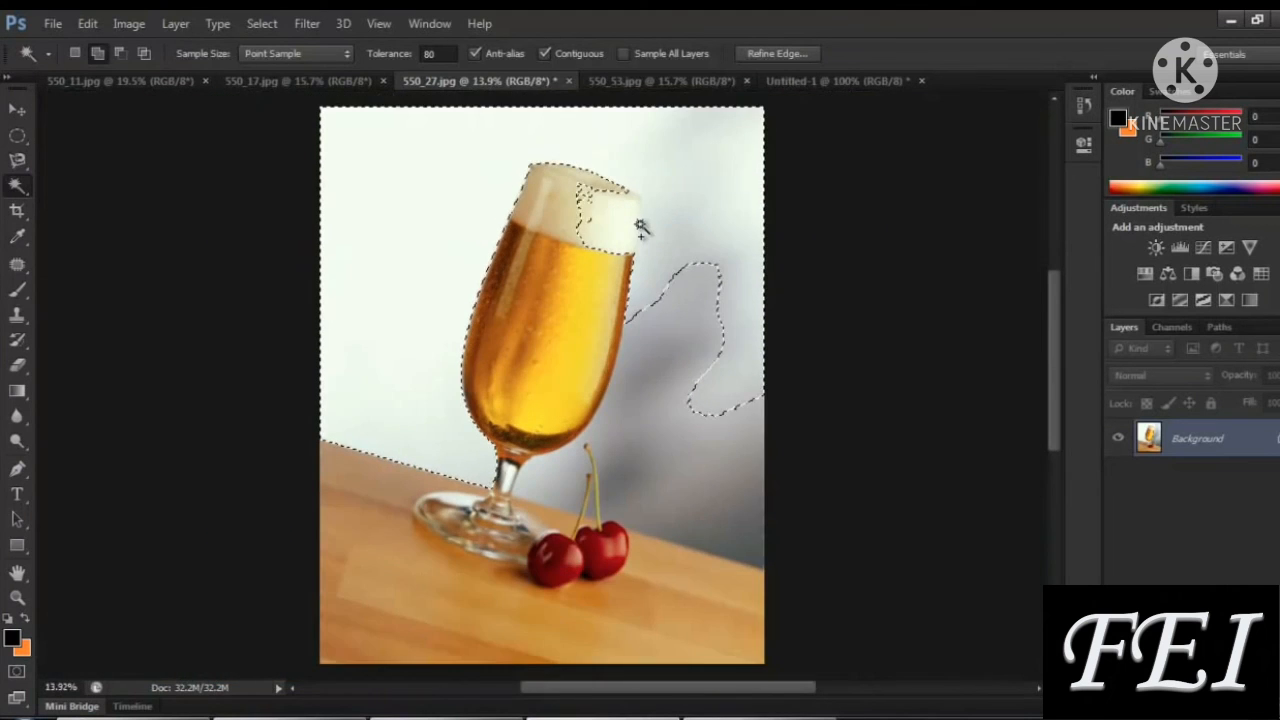
{"action": "scroll", "coordinate": [688, 280], "scroll_direction": "up", "scroll_amount": 2}
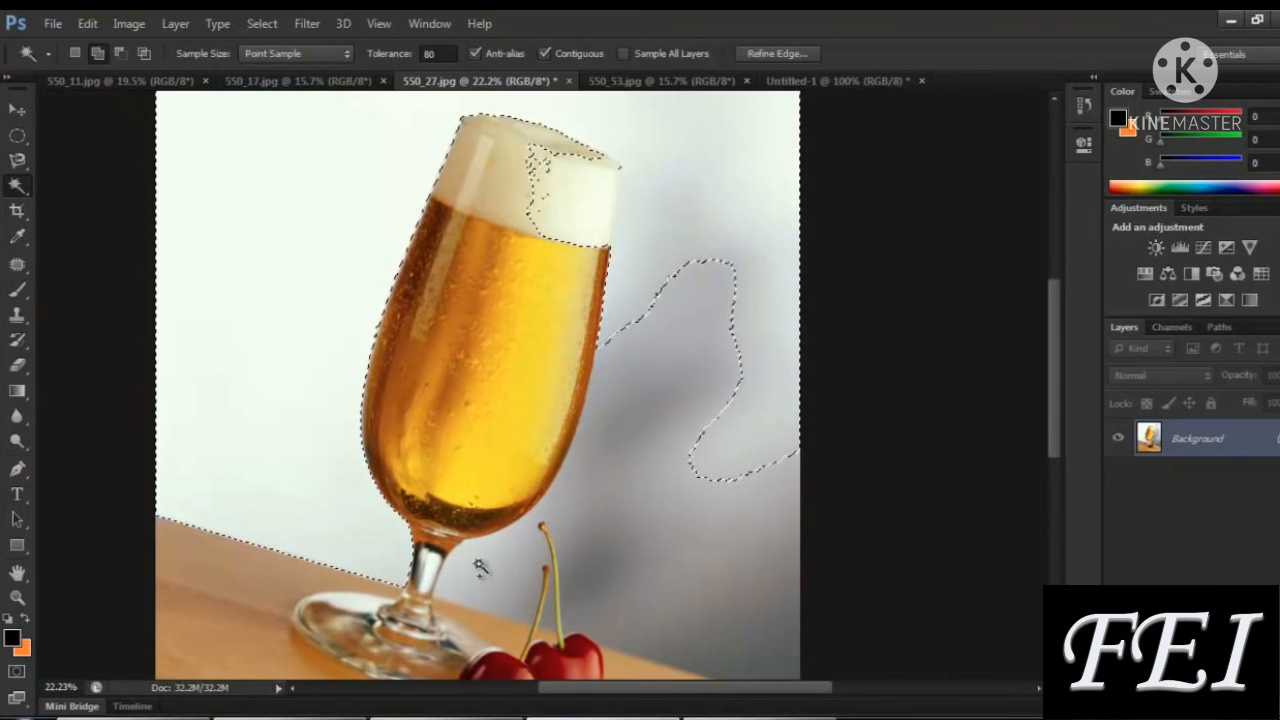
Turn off Contiguous for the Magic Wand, clear the selection, reselect the light background left of the glass, and inspect the area around its stem
{"action": "scroll", "coordinate": [478, 570], "scroll_direction": "up", "scroll_amount": 3}
{"action": "scroll", "coordinate": [472, 587], "scroll_direction": "up", "scroll_amount": 1}
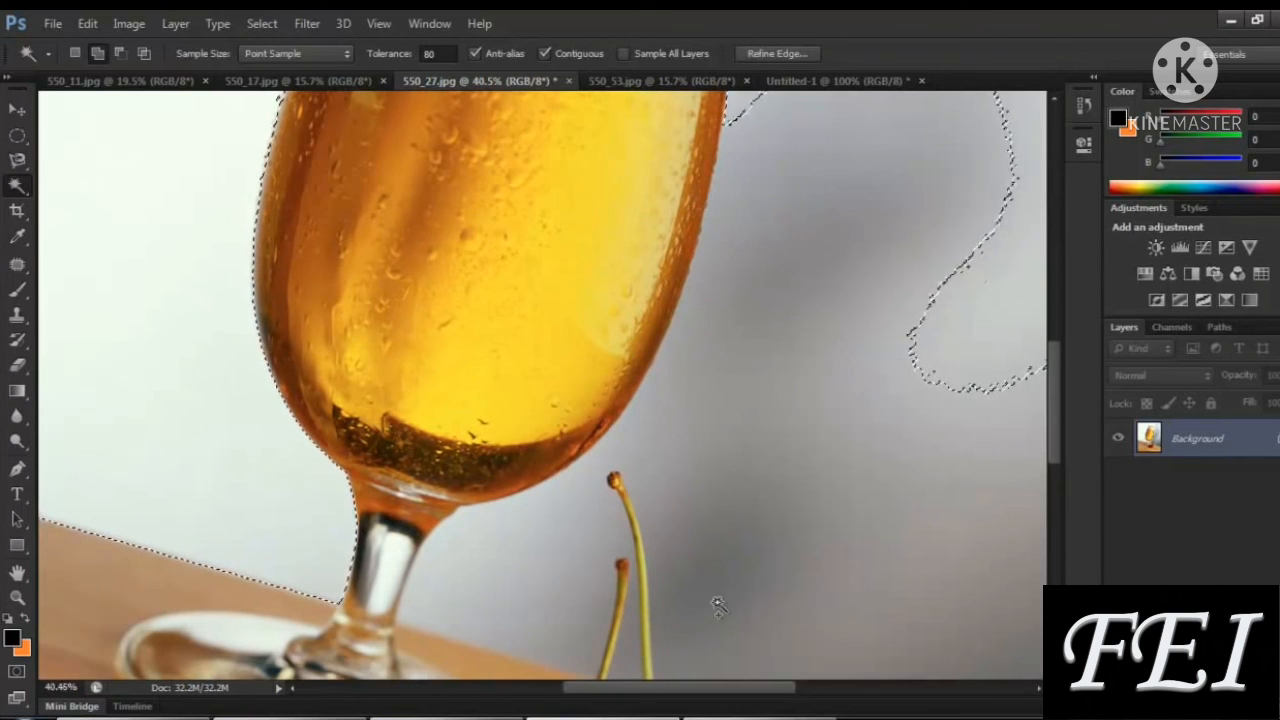
{"action": "scroll", "coordinate": [733, 560], "scroll_direction": "down", "scroll_amount": 3}
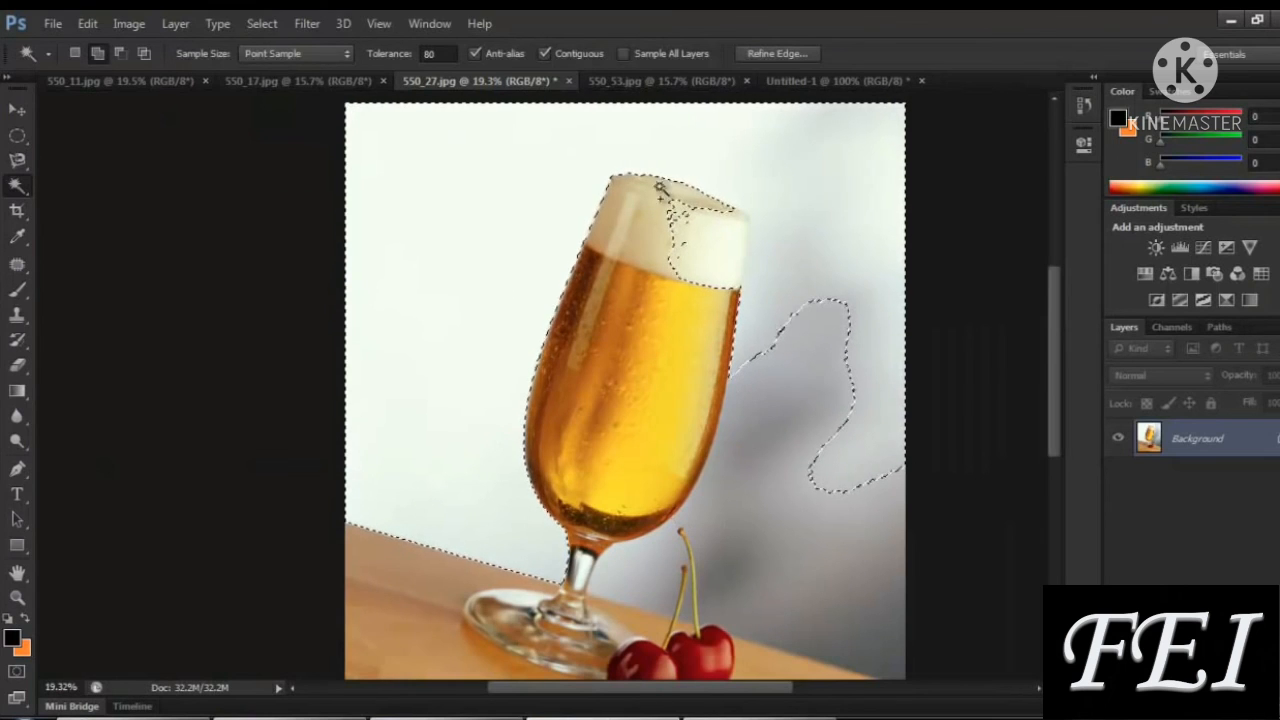
{"action": "left_click", "coordinate": [544, 53]}
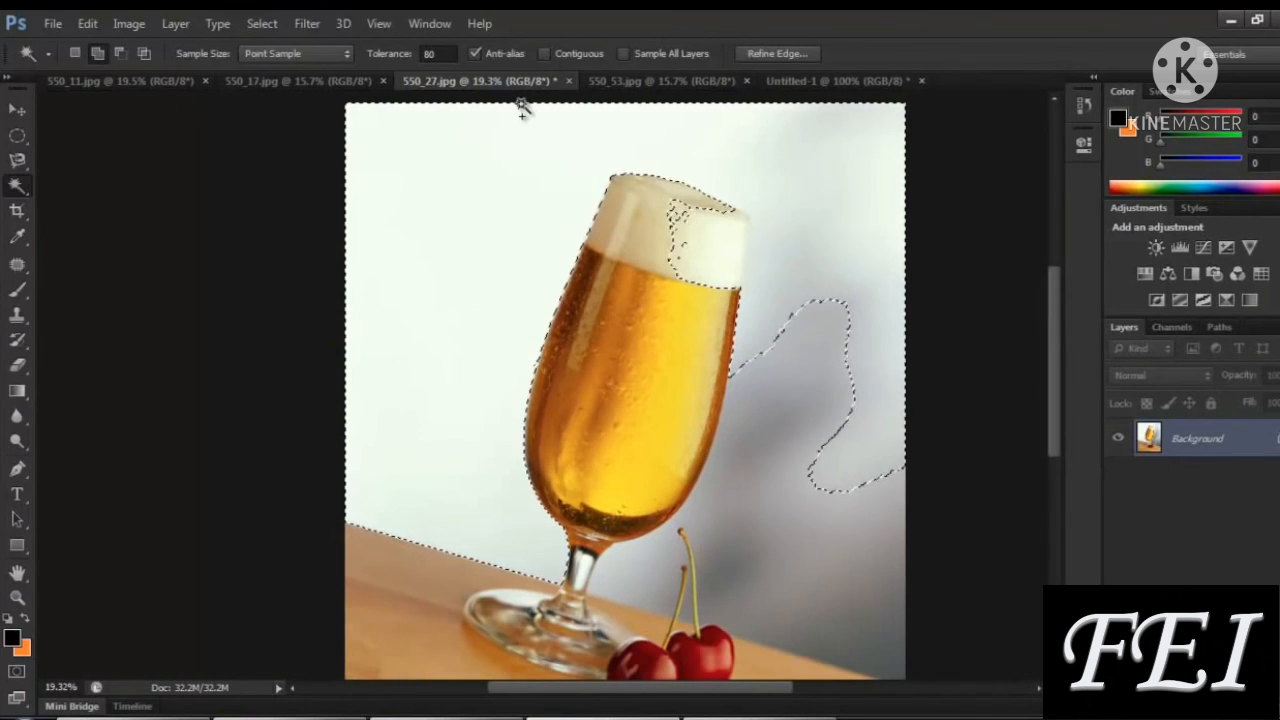
{"action": "key", "text": "ctrl+d"}
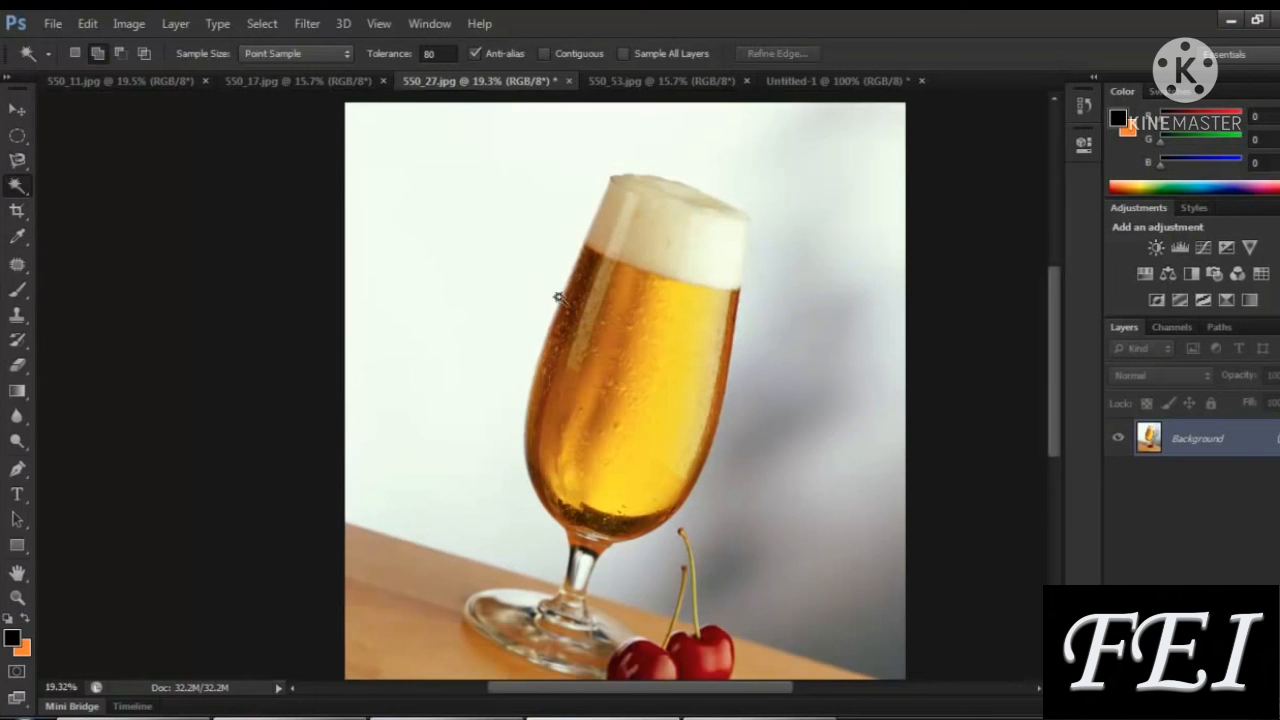
{"action": "left_click", "coordinate": [515, 300]}
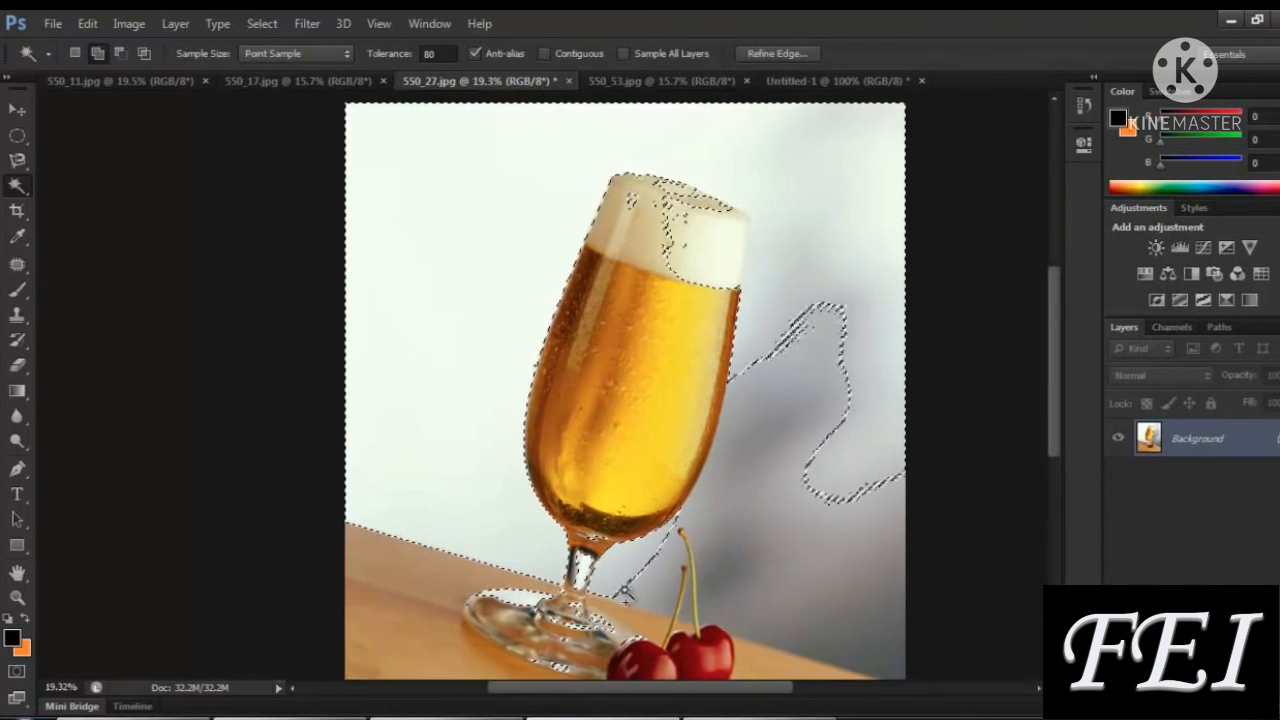
{"action": "scroll", "coordinate": [627, 596], "scroll_direction": "up", "scroll_amount": 2}
{"action": "scroll", "coordinate": [640, 560], "scroll_direction": "down", "scroll_amount": 3}
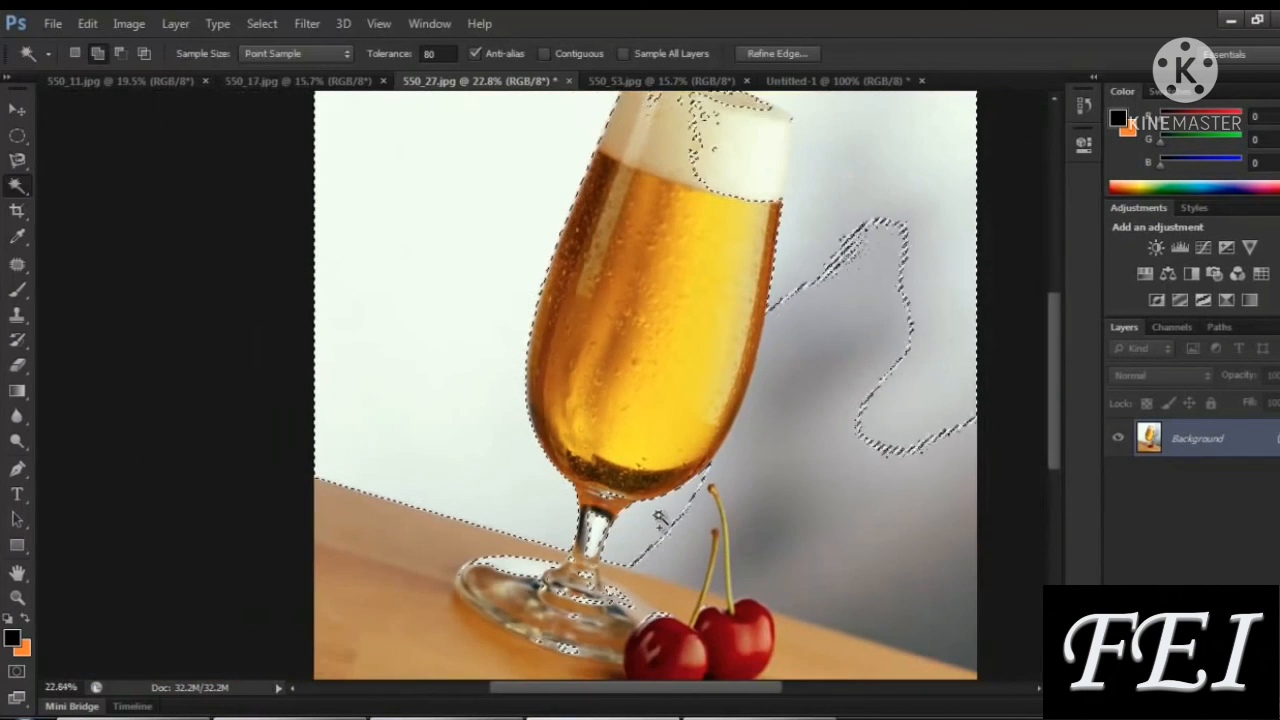
{"action": "scroll", "coordinate": [660, 517], "scroll_direction": "down", "scroll_amount": 1}
{"action": "scroll", "coordinate": [714, 343], "scroll_direction": "down", "scroll_amount": 1}
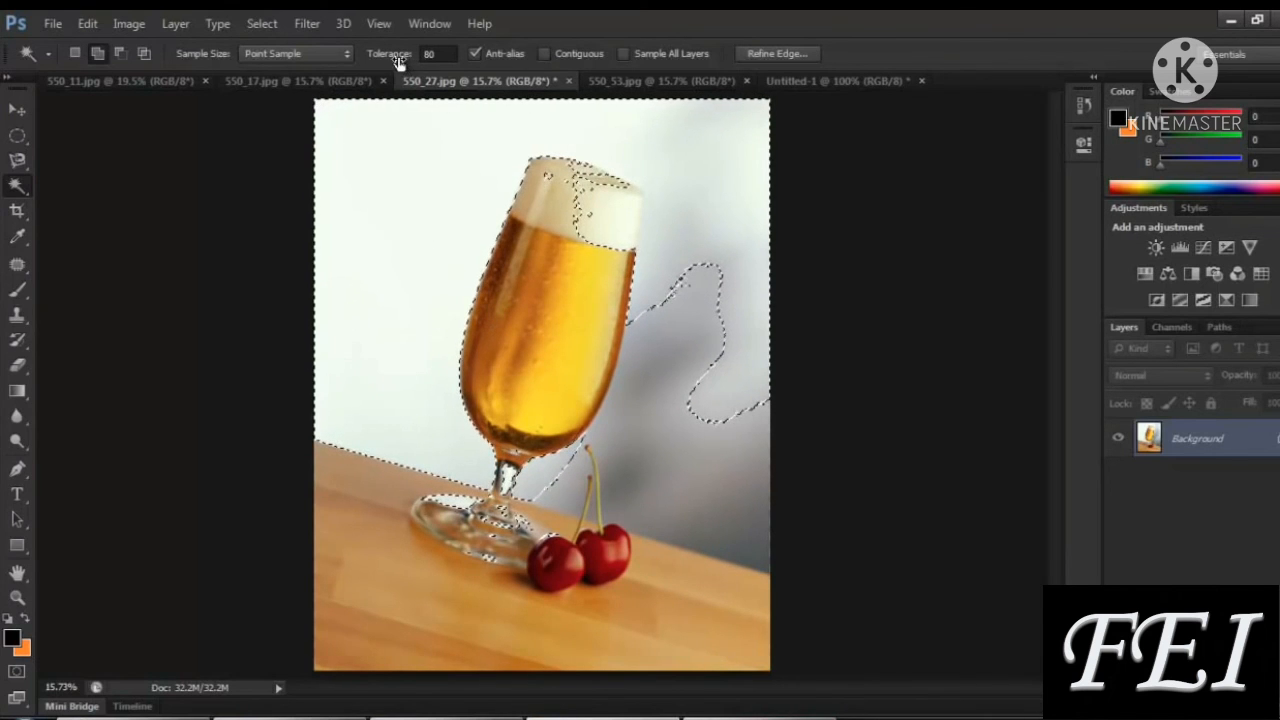
Lower the Magic Wand's tolerance
{"action": "left_click_drag", "start_coordinate": [398, 57], "coordinate": [343, 66]}
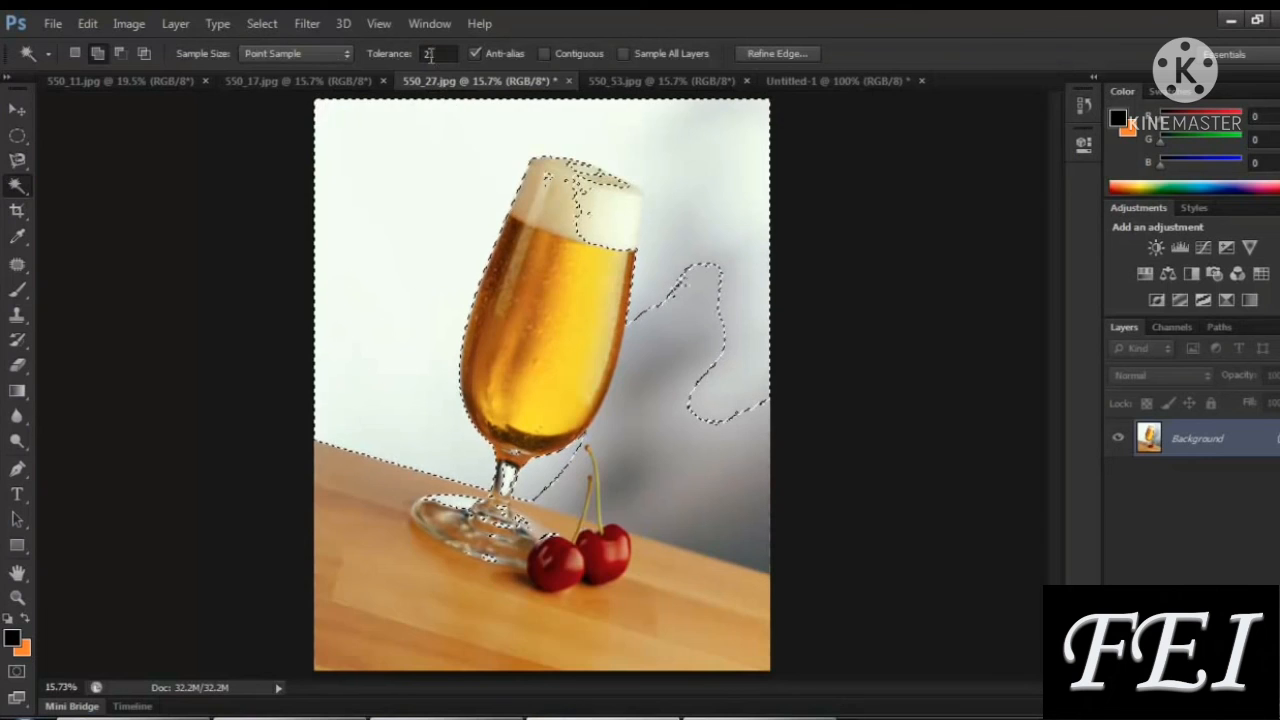